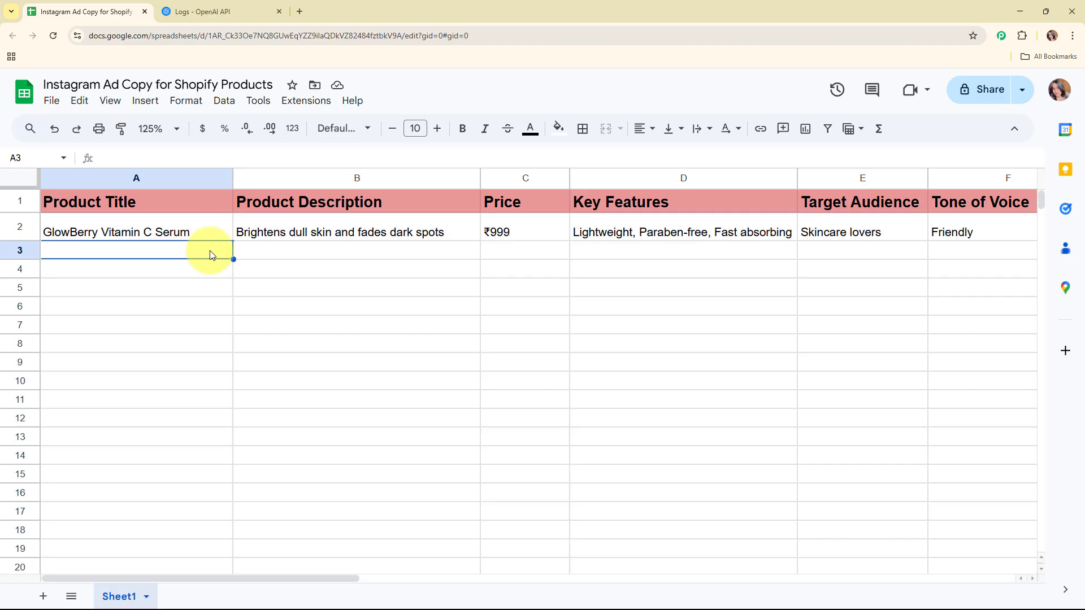
Step: Examine the product sheet's columns, the OpenAI platform page and the full generated ad copy for the GlowBerry Vitamin C Serum
left_click(304, 571)
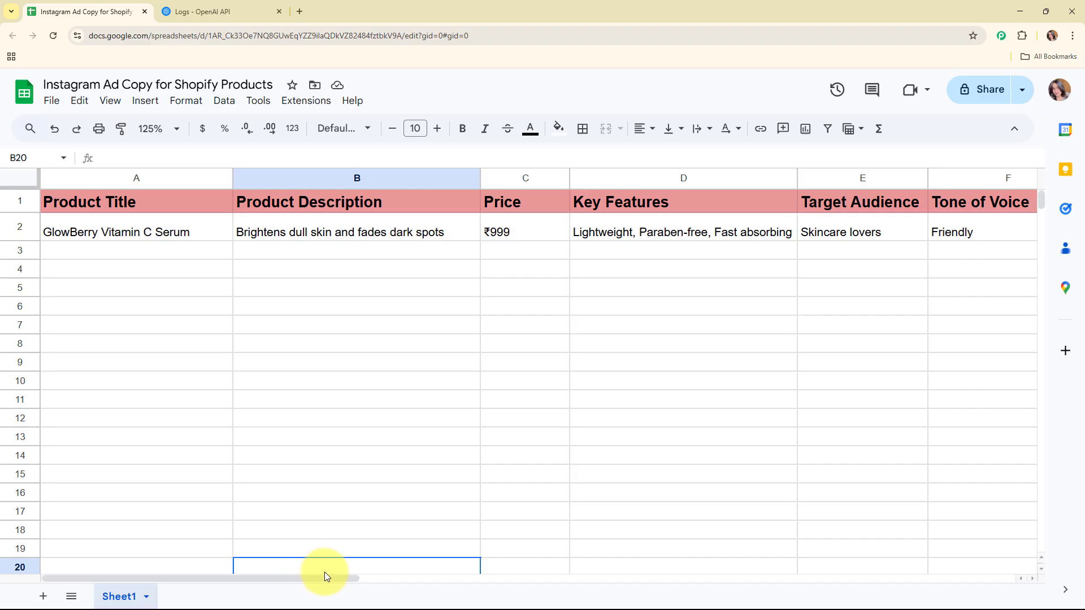
left_click_drag(323, 579, 519, 588)
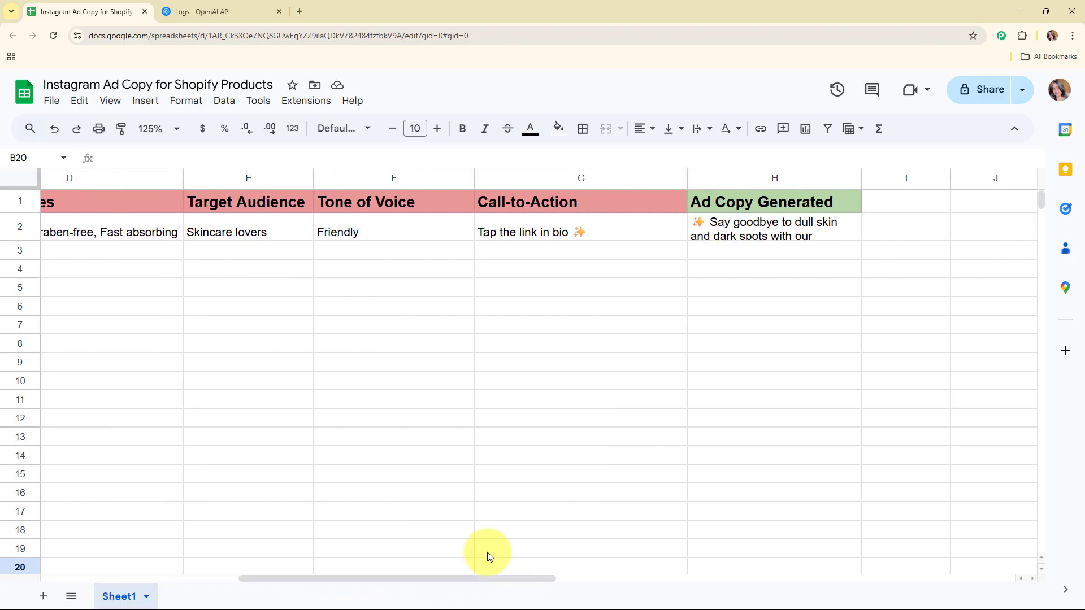
left_click(569, 250)
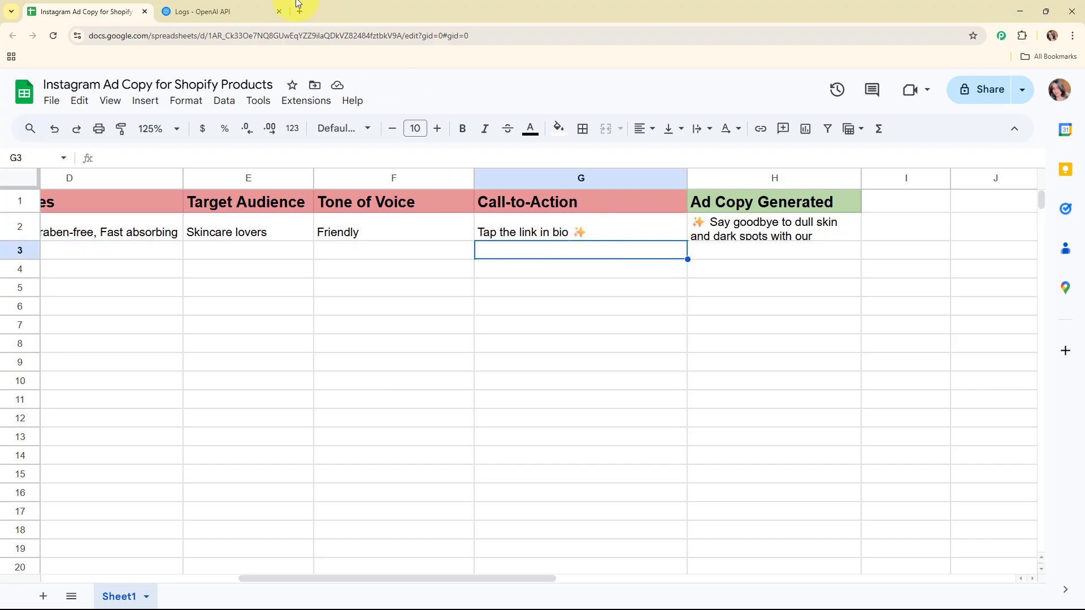
left_click(254, 6)
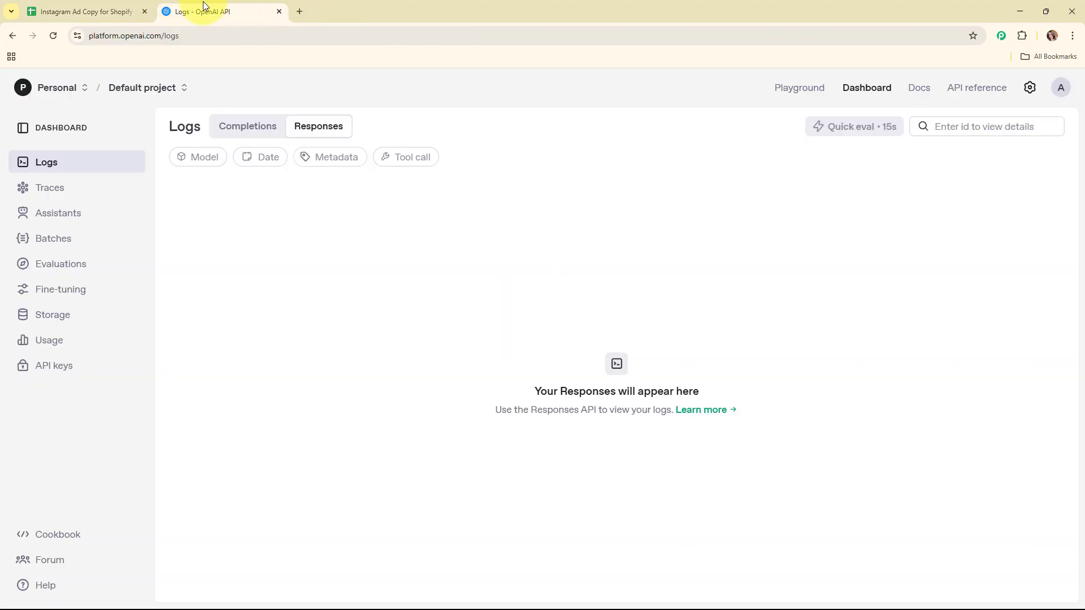
left_click(94, 6)
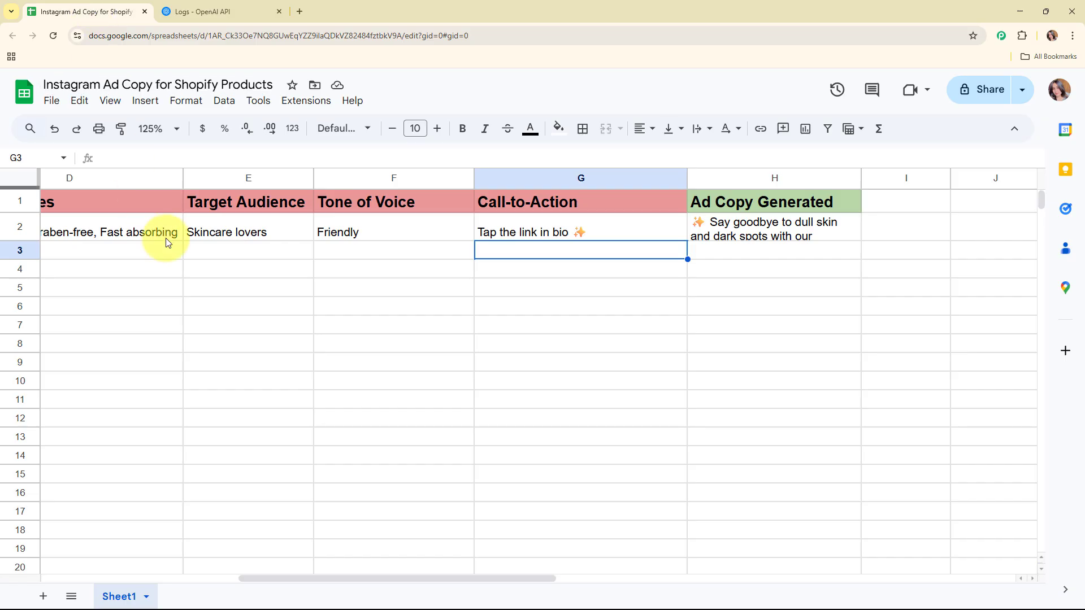
double_click(776, 230)
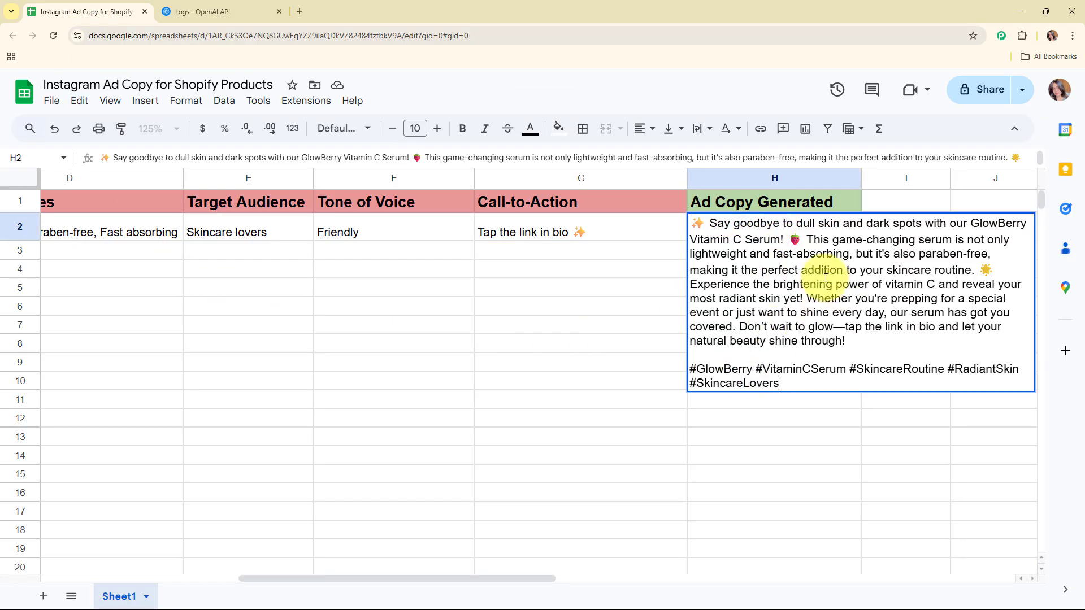
Step: Add ArcticWave Smart Bottle in row 3 with price ₹1,799, its description and features, audience Fitness enthusiasts, tone Minimalist and call-to-action "Stay cool, shop now 🧊"
left_click(249, 250)
left_click_drag(357, 576, 153, 565)
left_click(163, 256)
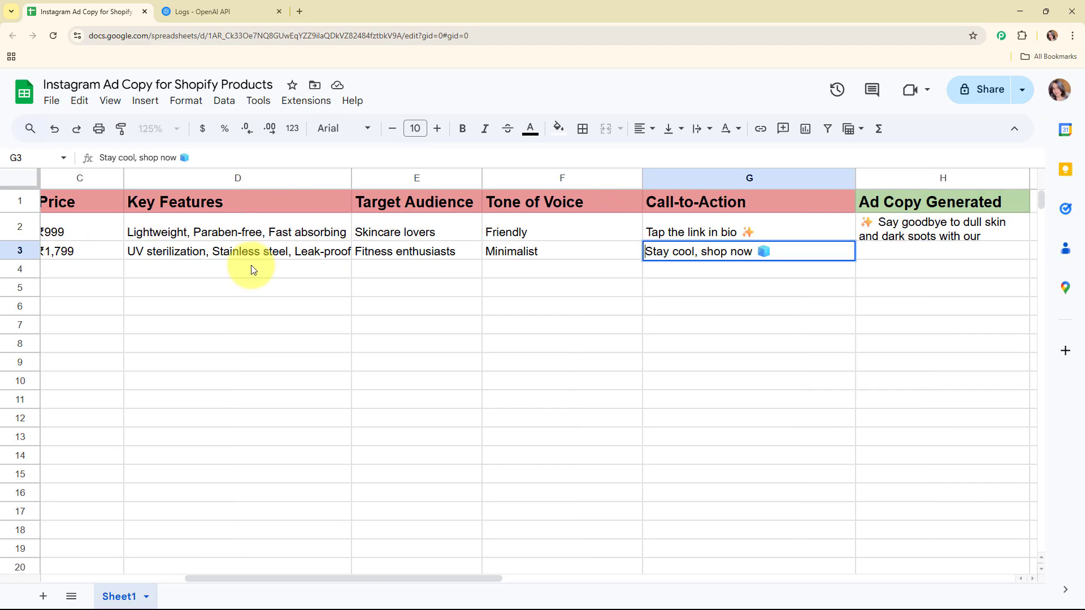
left_click(243, 270)
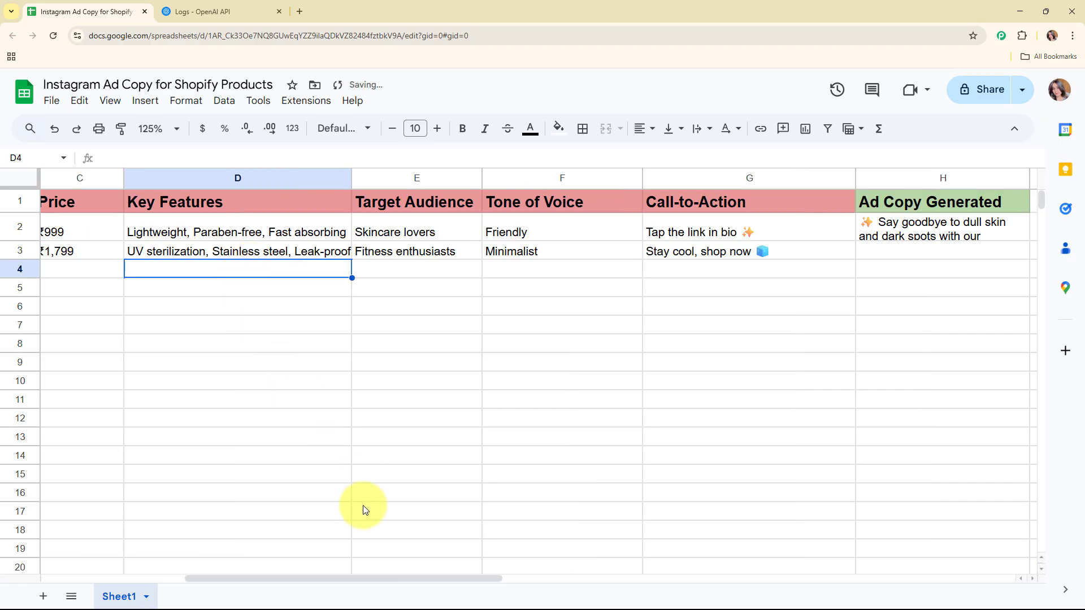
Step: Read the full ad copy generated for the ArcticWave Smart Bottle in row 3 and return to the sheet's first columns
left_click_drag(351, 578, 390, 588)
left_click(613, 274)
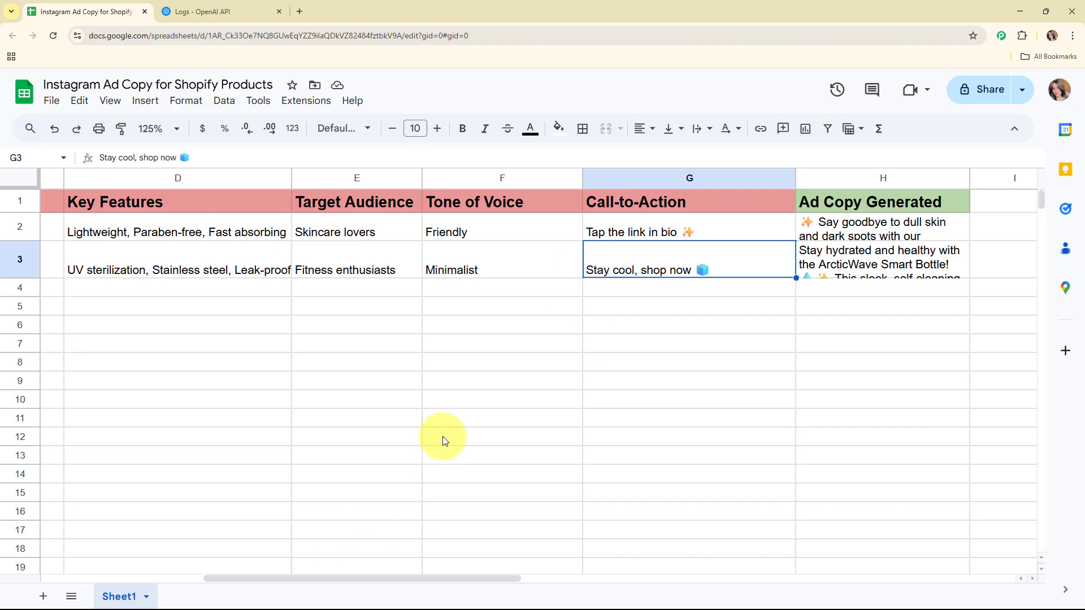
double_click(857, 267)
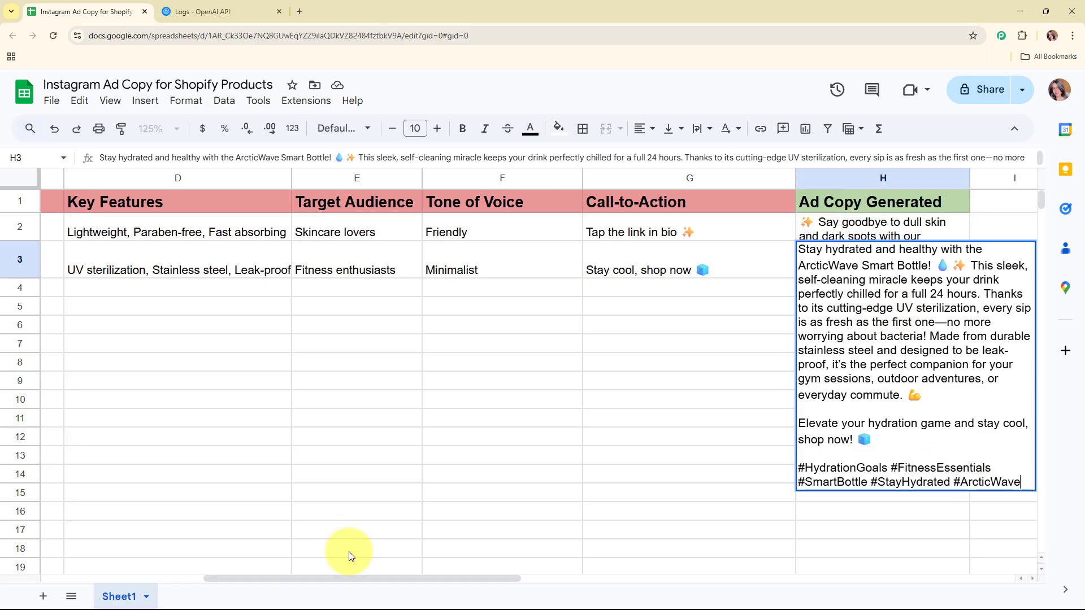
left_click_drag(359, 574, 174, 571)
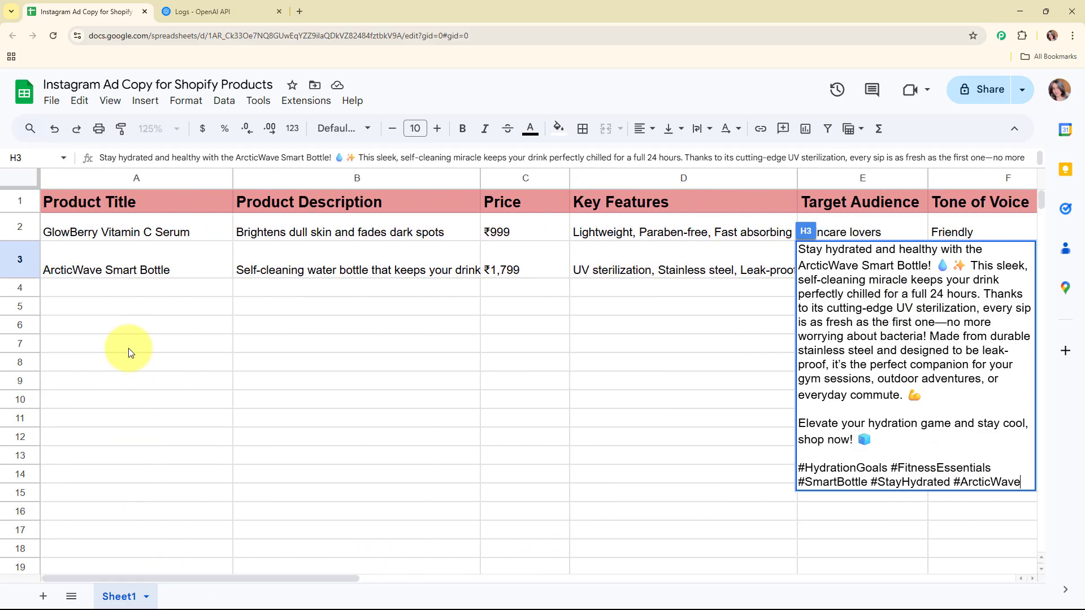
left_click(129, 291)
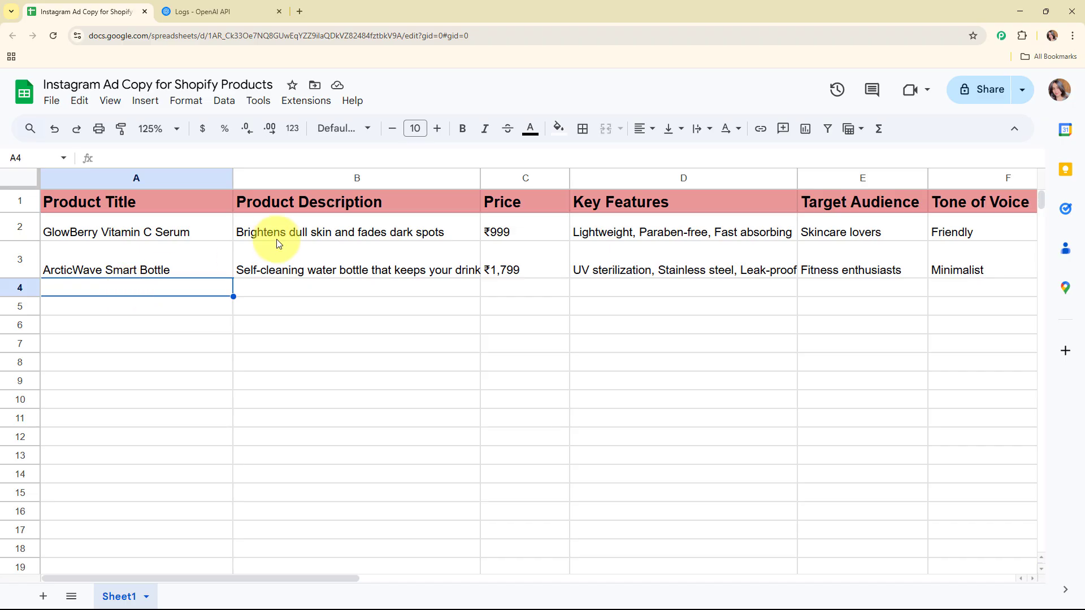
Step: Open the Pabbly Connect website in a new browser tab
left_click(303, 13)
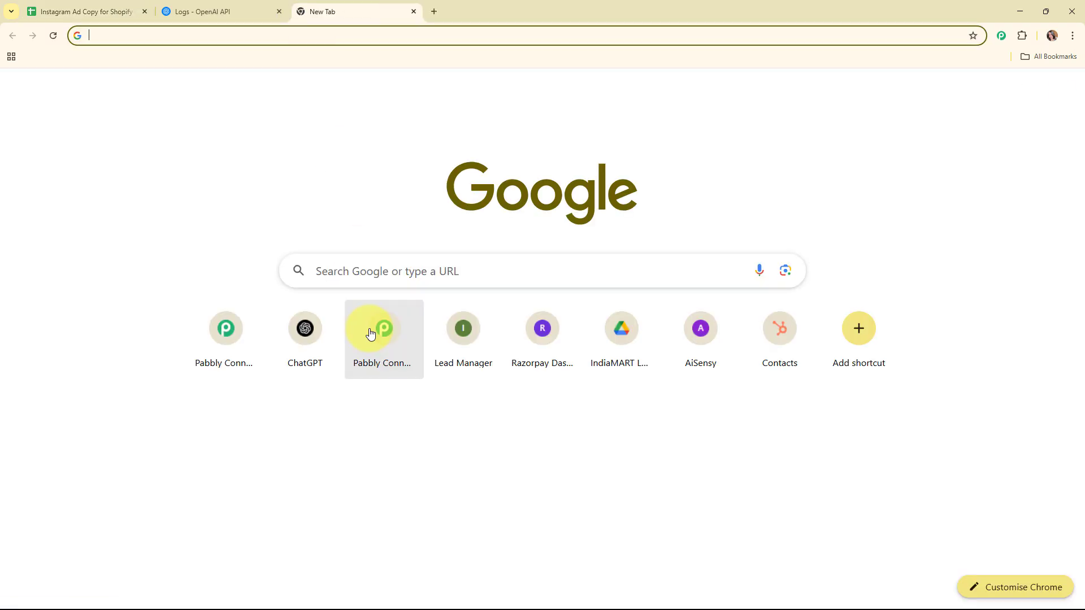
type("p")
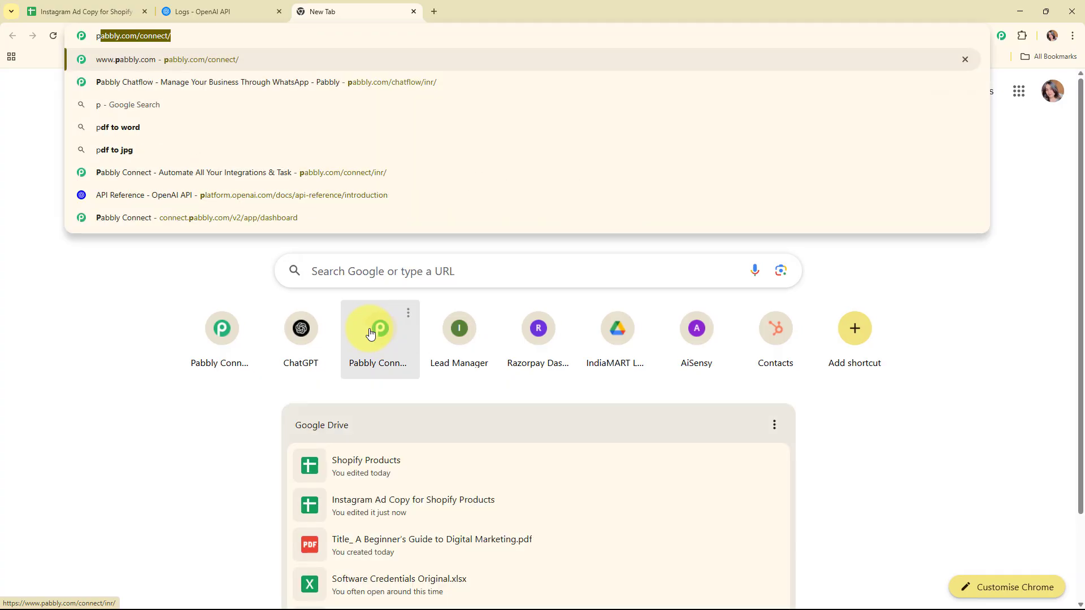
type("abb")
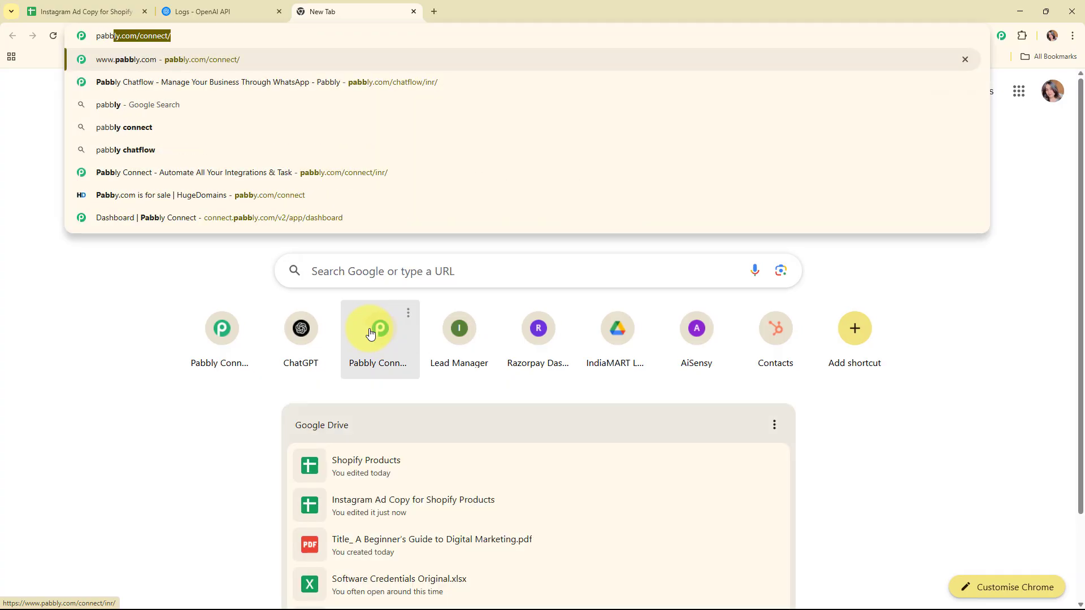
left_click(370, 334)
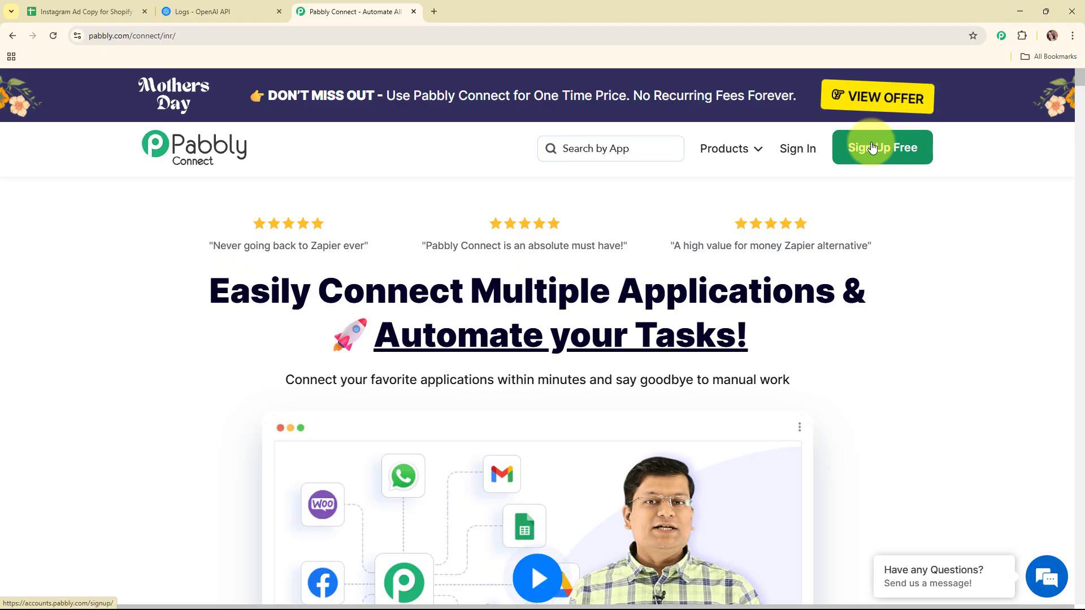
Step: Sign in to Pabbly and open the Pabbly Connect dashboard from the list of all Pabbly apps
left_click(807, 157)
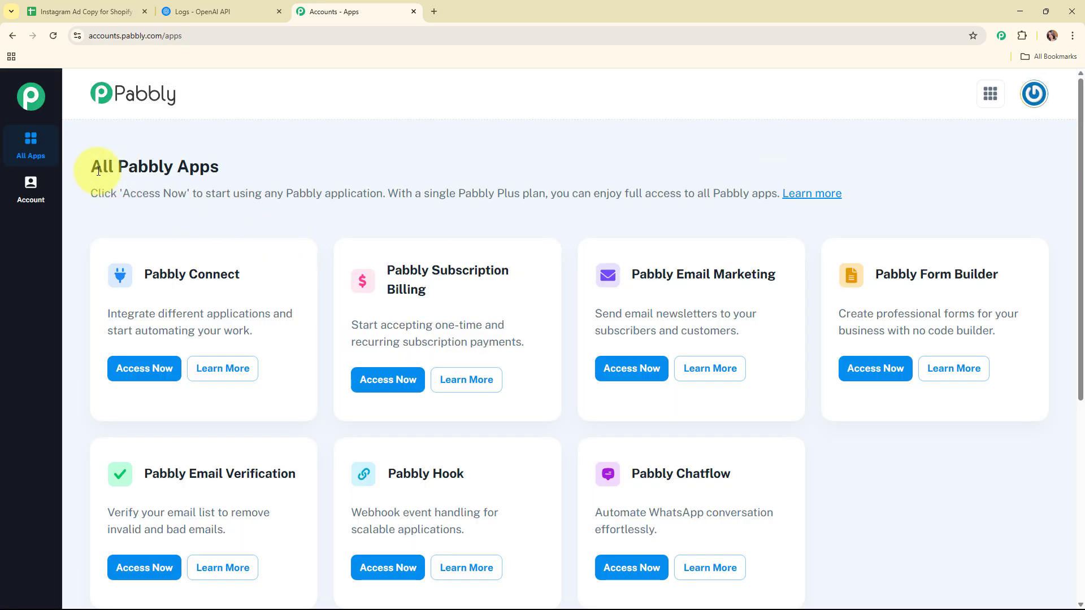
left_click_drag(92, 167, 294, 180)
left_click(374, 169)
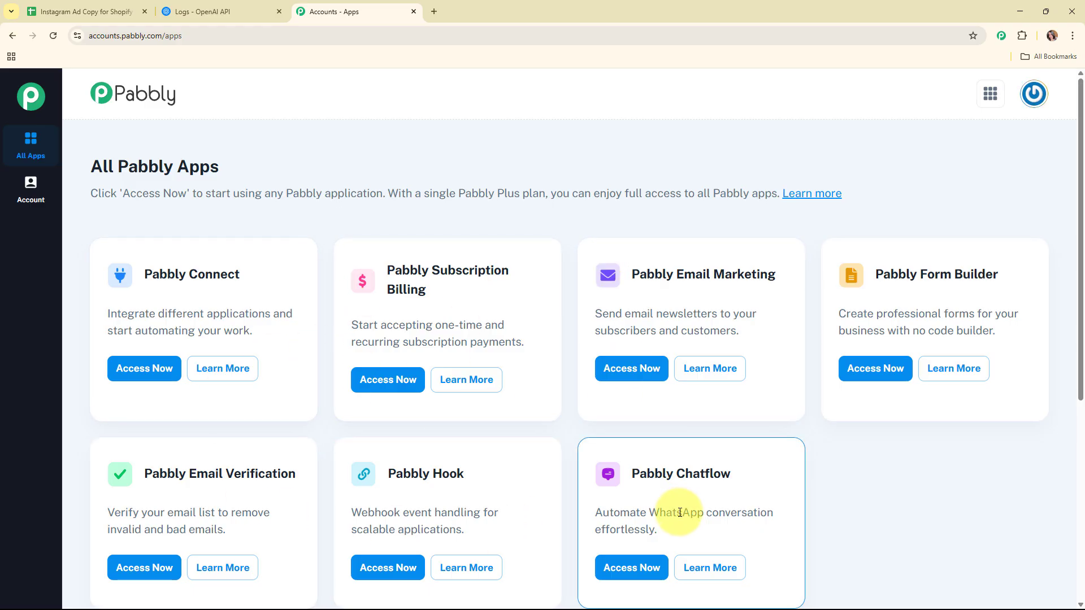
left_click(141, 368)
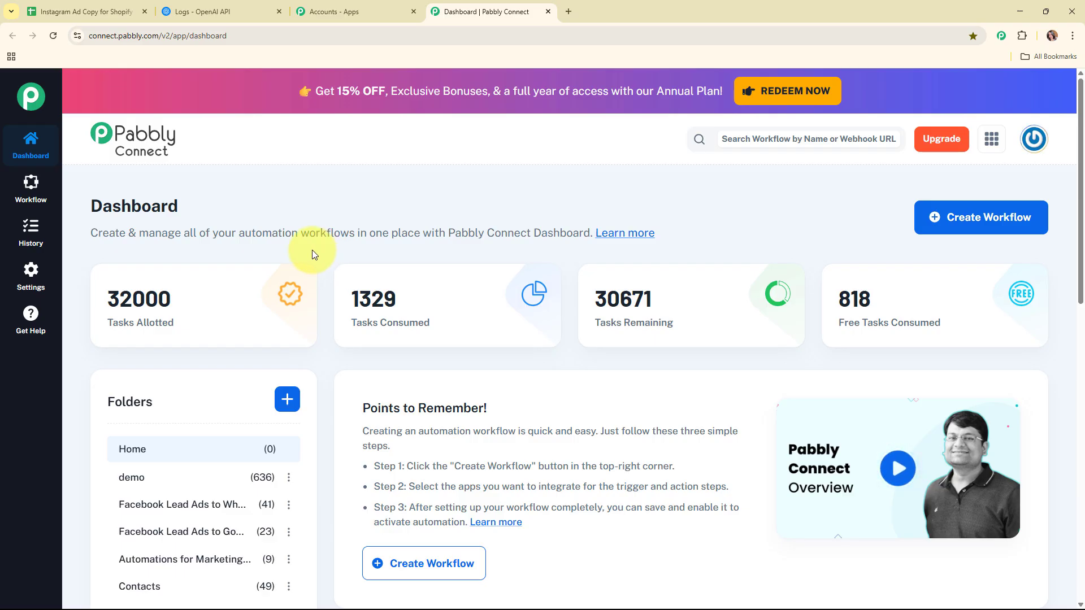
Step: Start a new workflow, name it "Automate AI-Based Instagram Ad Copy for Shopify Products" and choose the Automations folder for it
left_click(966, 228)
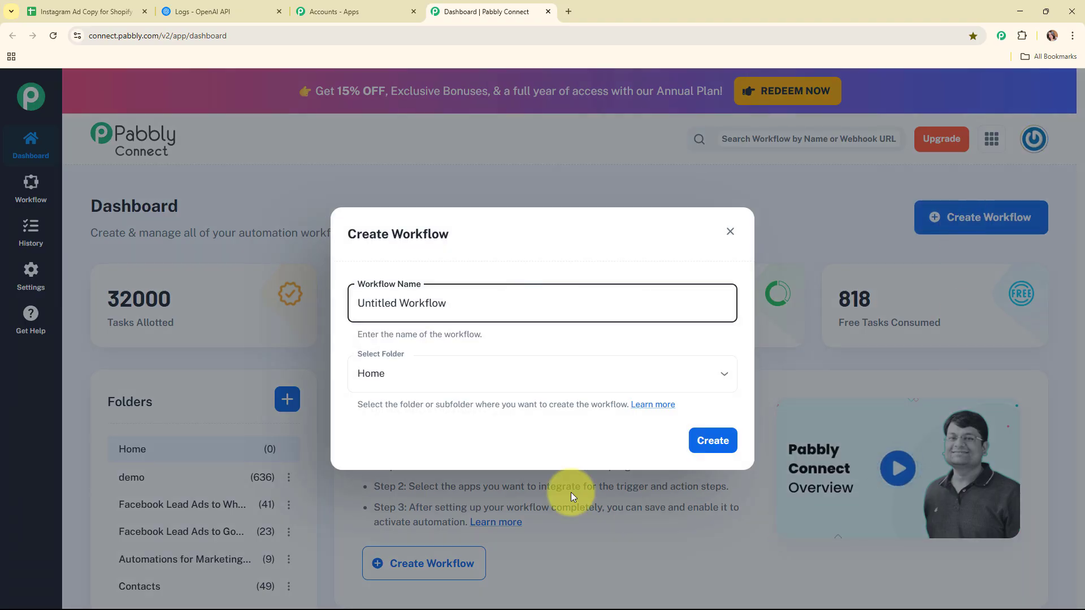
left_click_drag(485, 302, 363, 303)
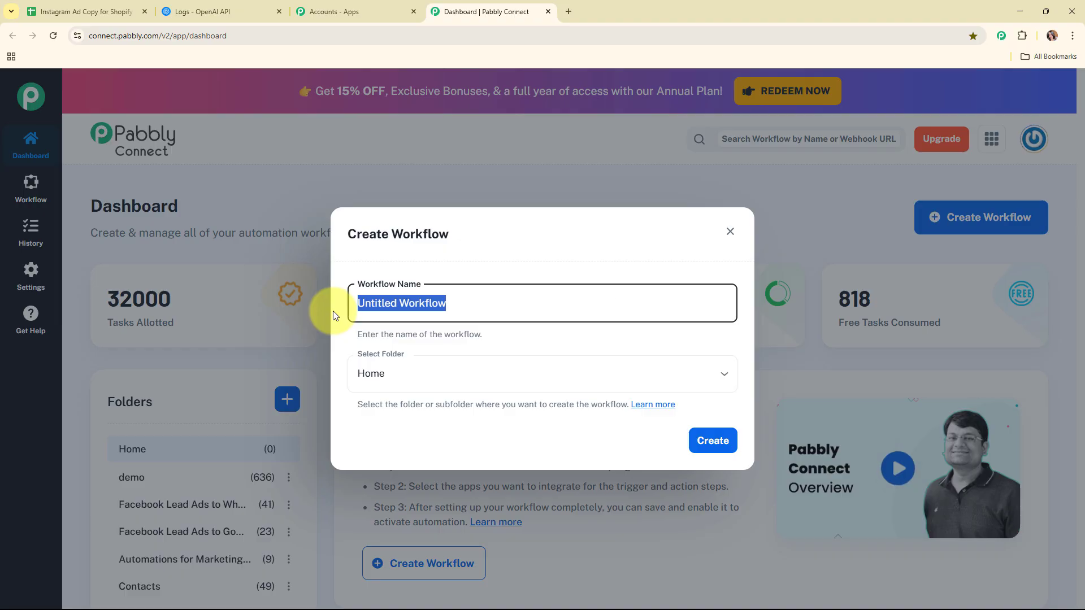
type("Automate AI-Based Instagram Ad Copy for Shopify Products")
left_click_drag(357, 303, 698, 309)
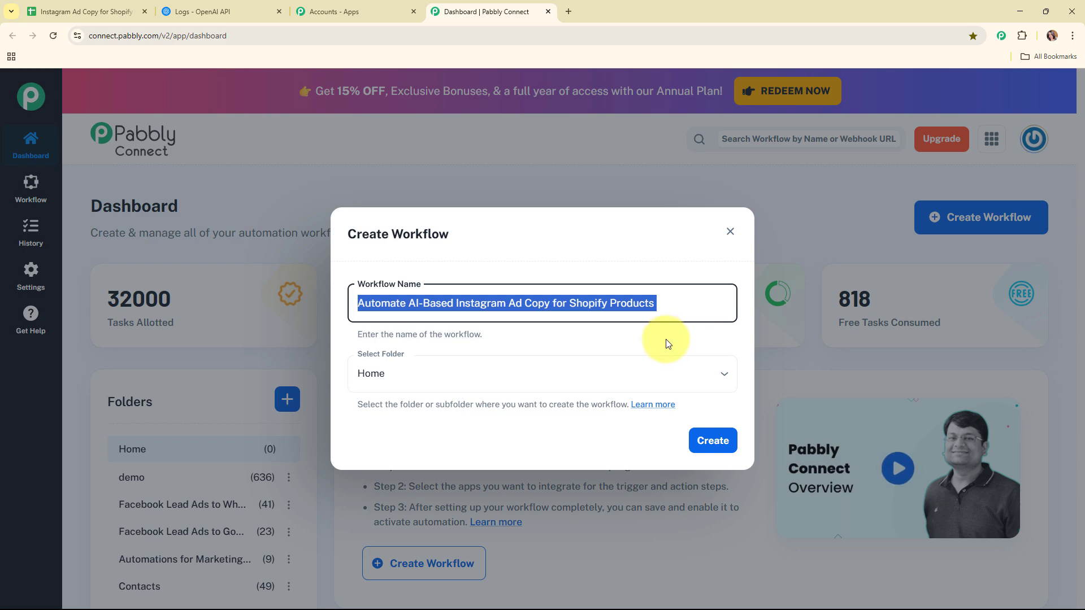
left_click(586, 342)
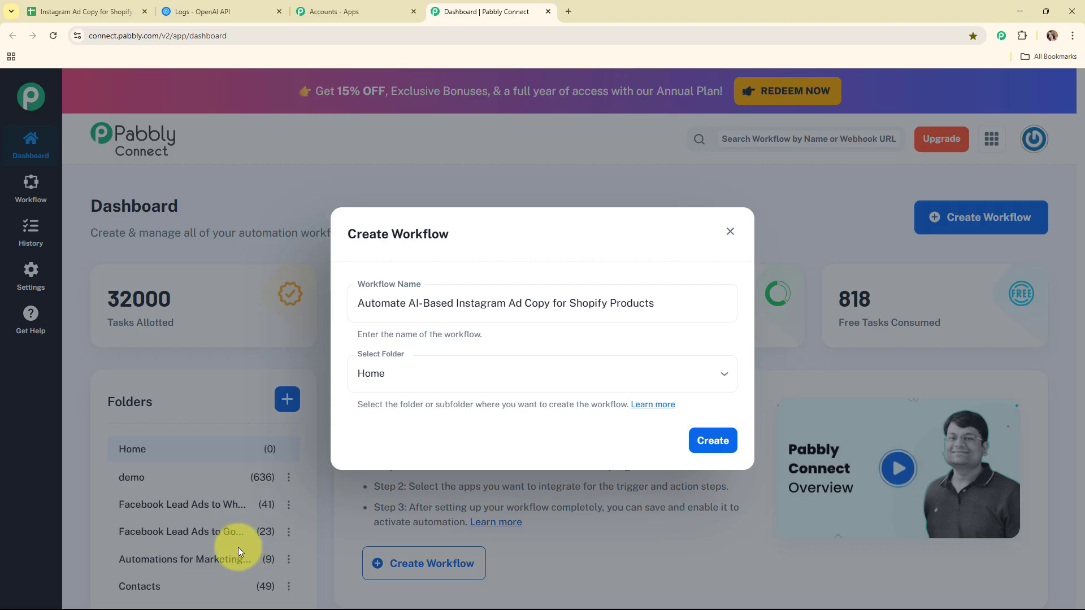
left_click(465, 370)
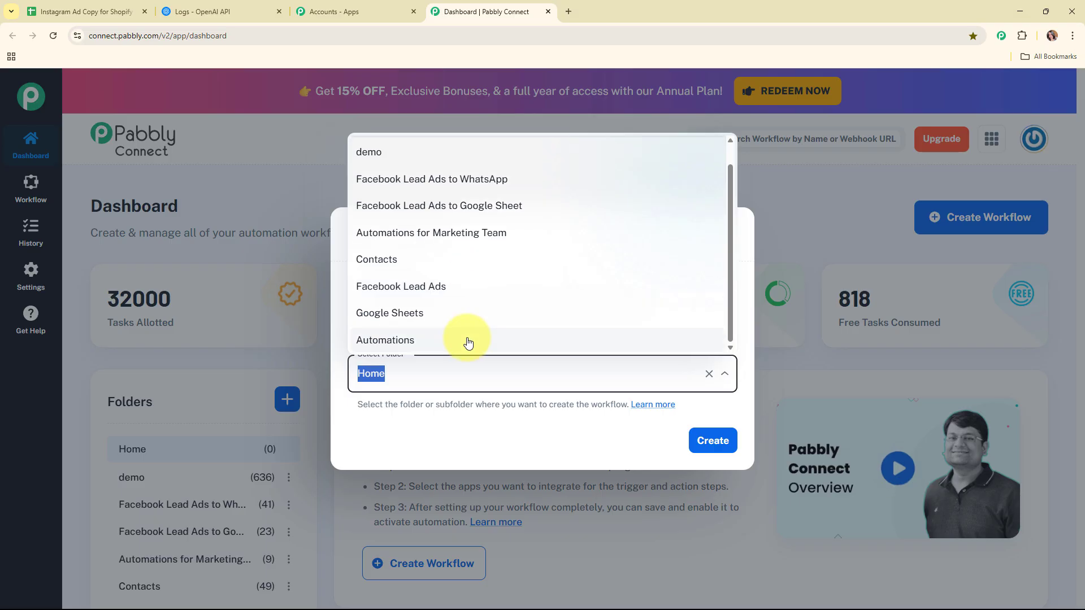
left_click(468, 341)
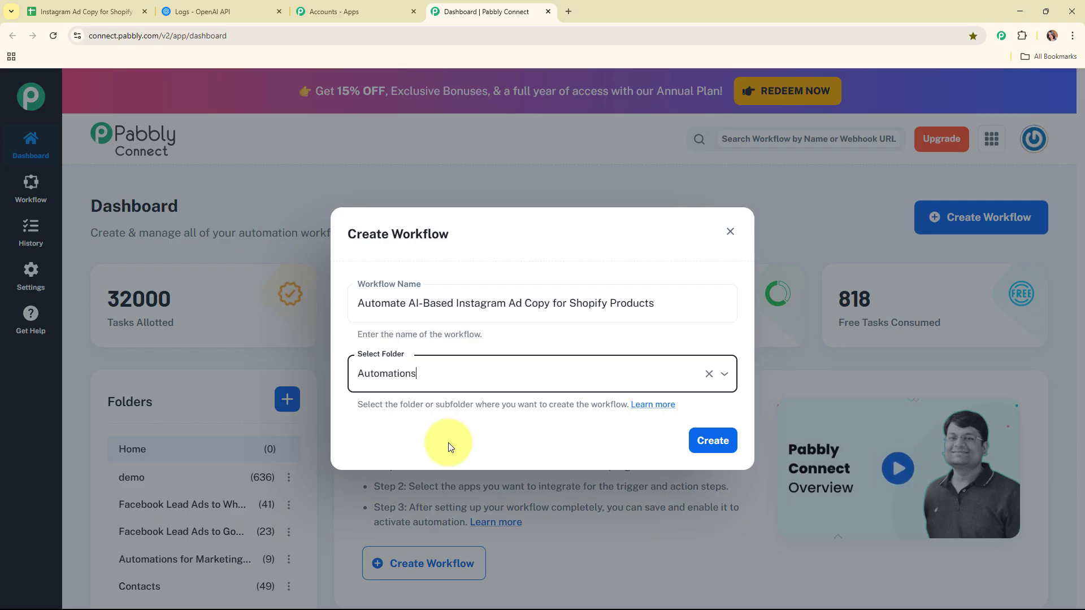
Step: Look through the Pabbly support guide on creating folders and nested folders, and return to the workflow setup
left_click(651, 407)
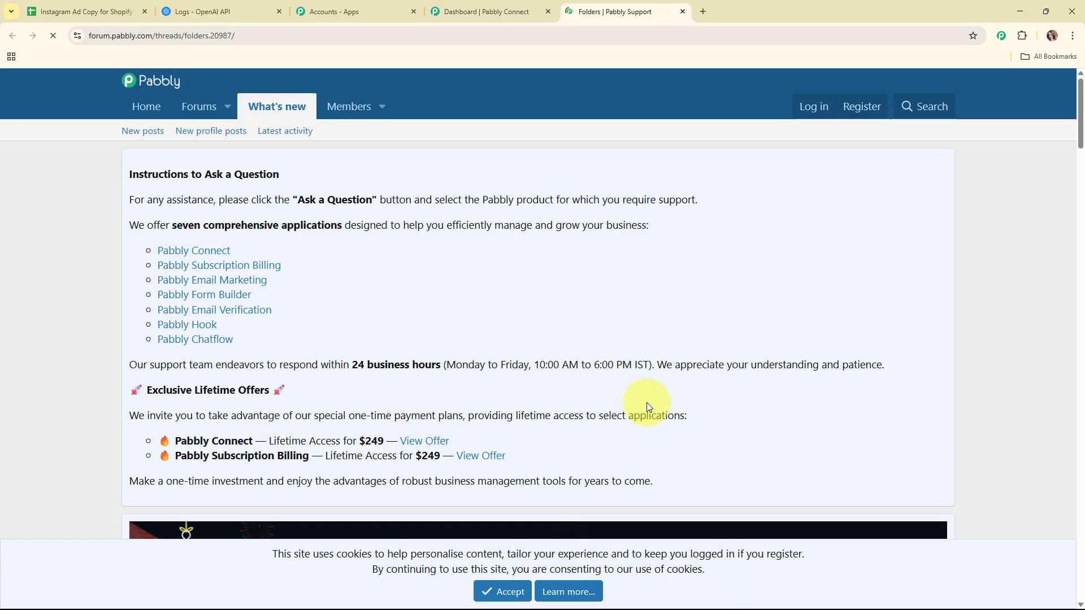
scroll(665, 322, "down", 3)
scroll(666, 328, "down", 10)
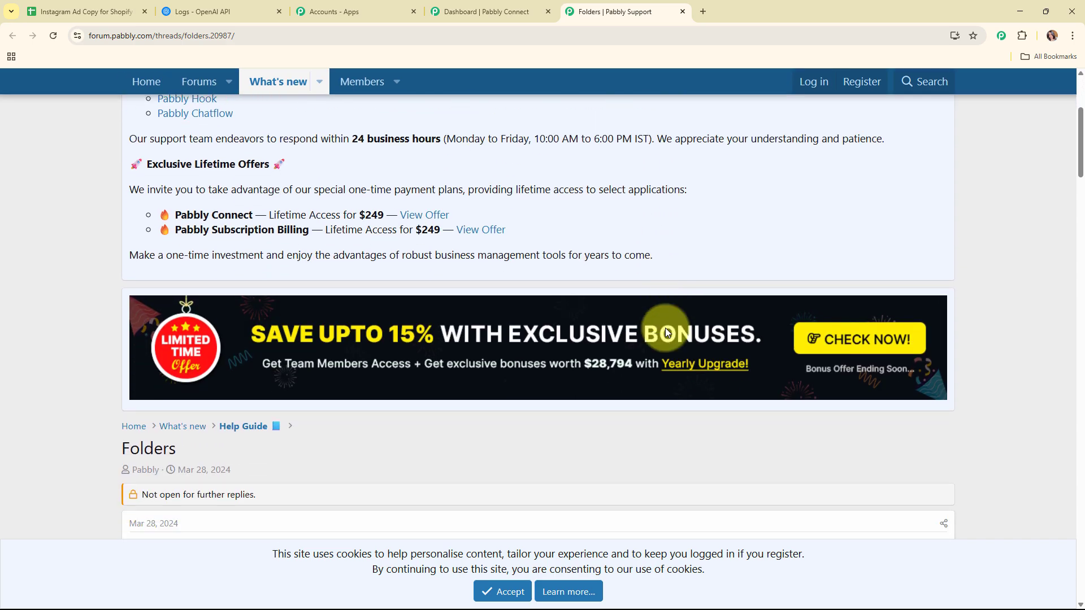
scroll(665, 328, "down", 5)
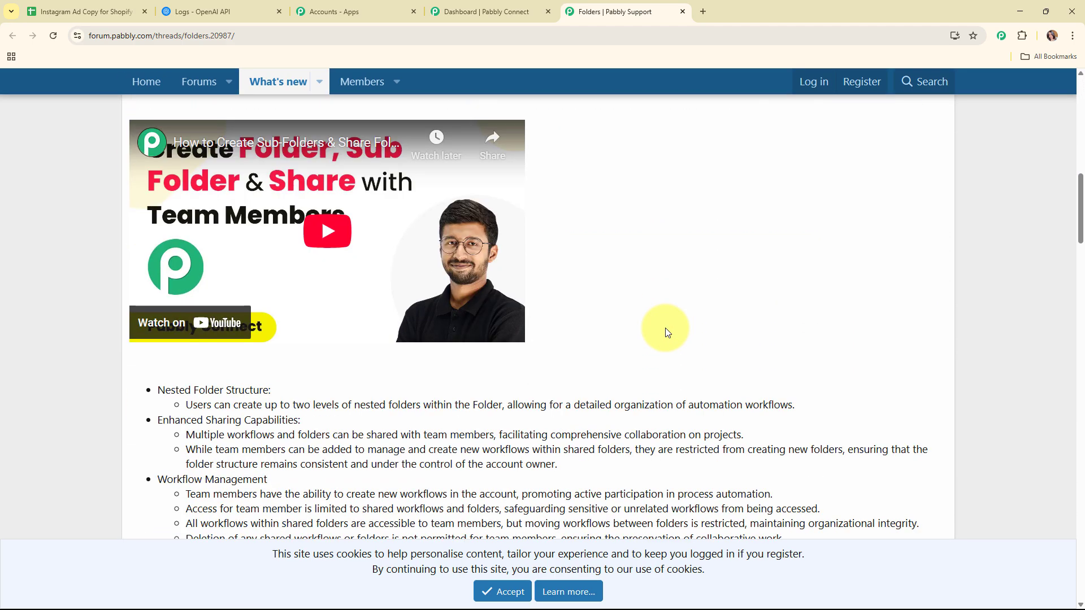
scroll(666, 327, "down", 6)
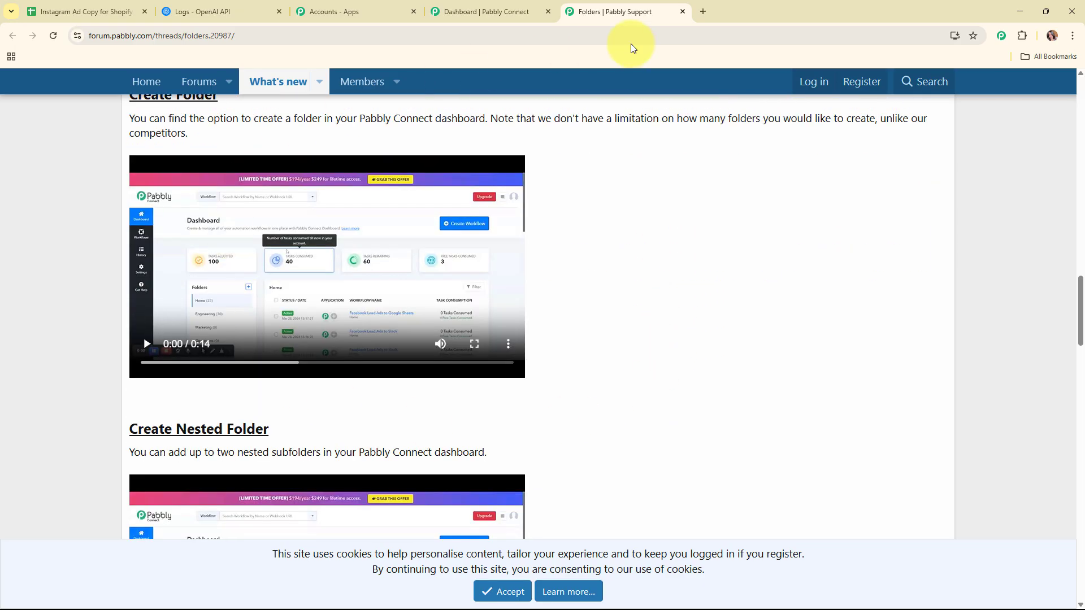
left_click(683, 11)
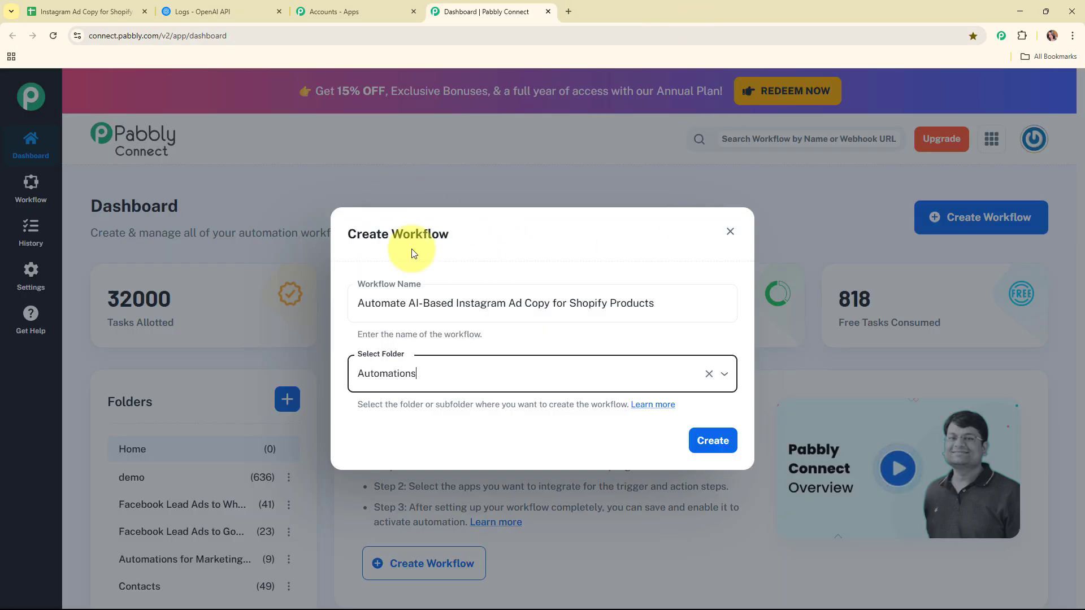
Step: Create the workflow and collapse its trigger step to view the trigger and action blocks together
left_click(723, 446)
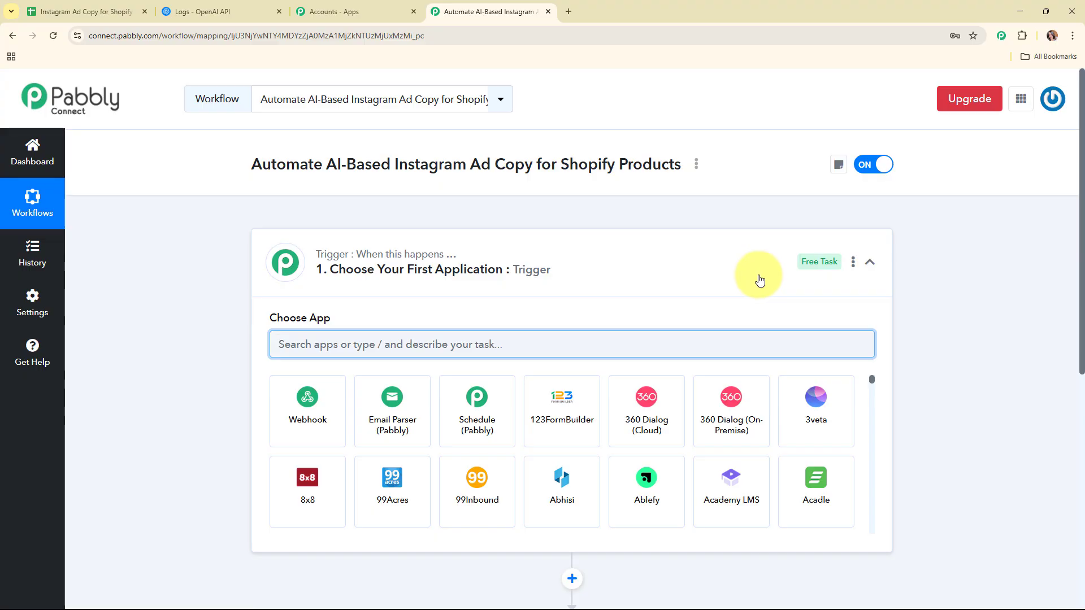
left_click(760, 279)
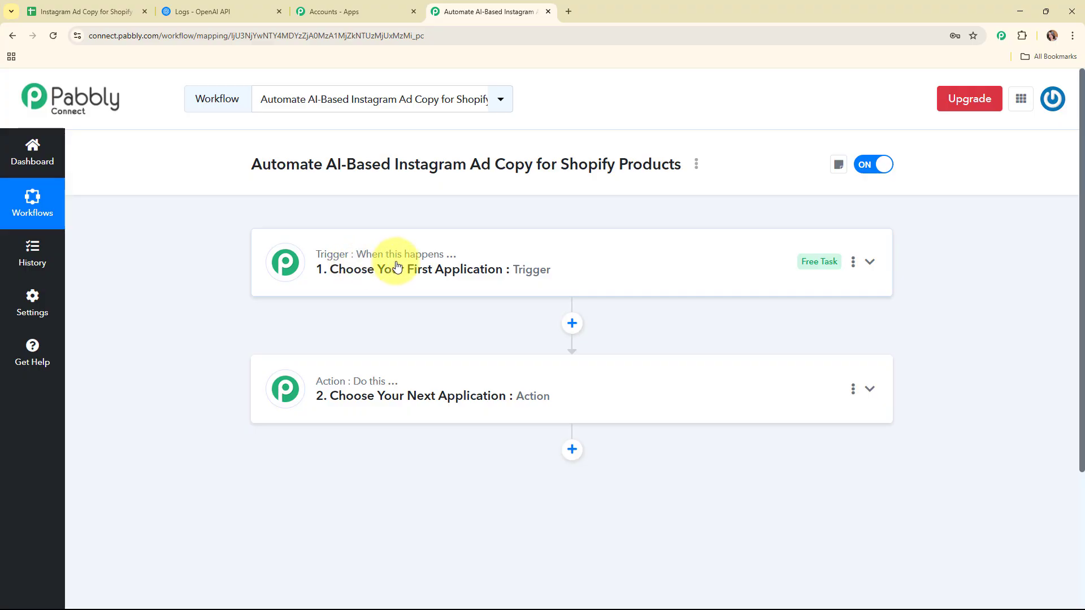
mouse_move(330, 393)
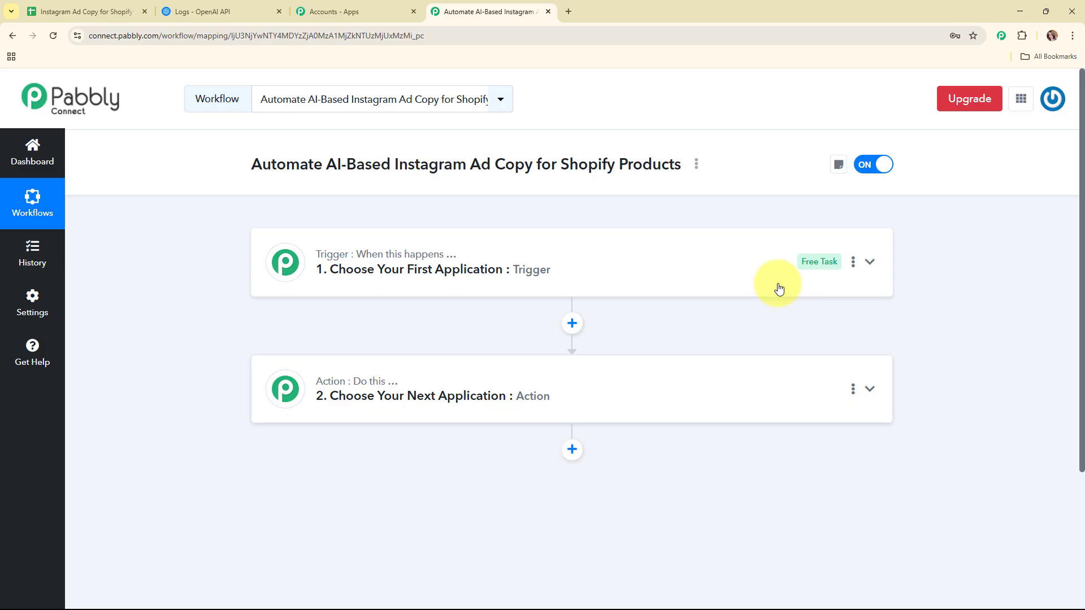
Step: Set the workflow trigger to Google Sheets with the New or Updated Spreadsheet Row event
left_click(712, 261)
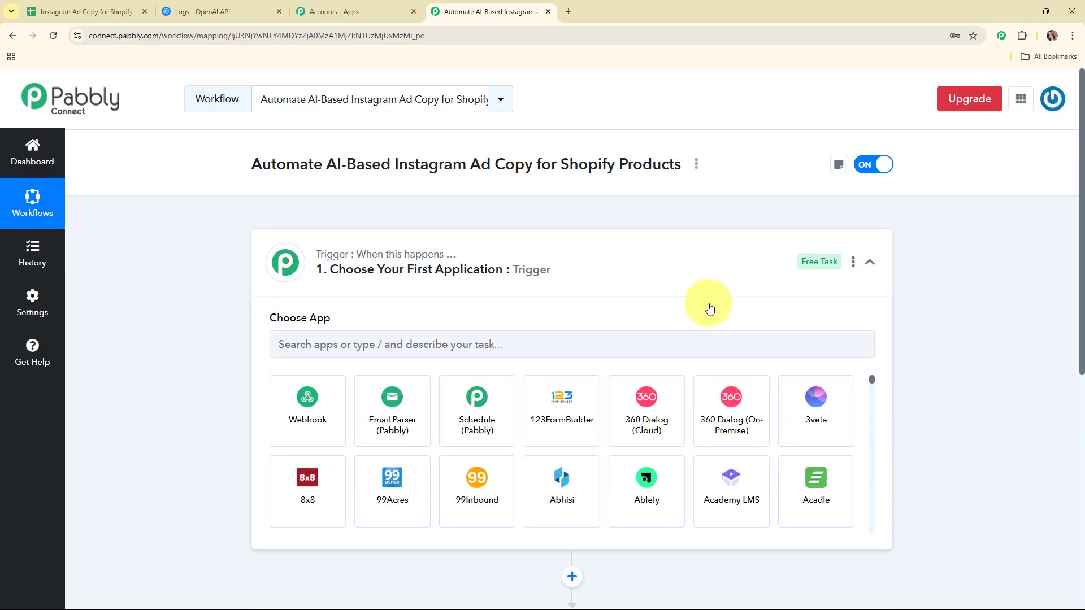
left_click(391, 353)
type("g")
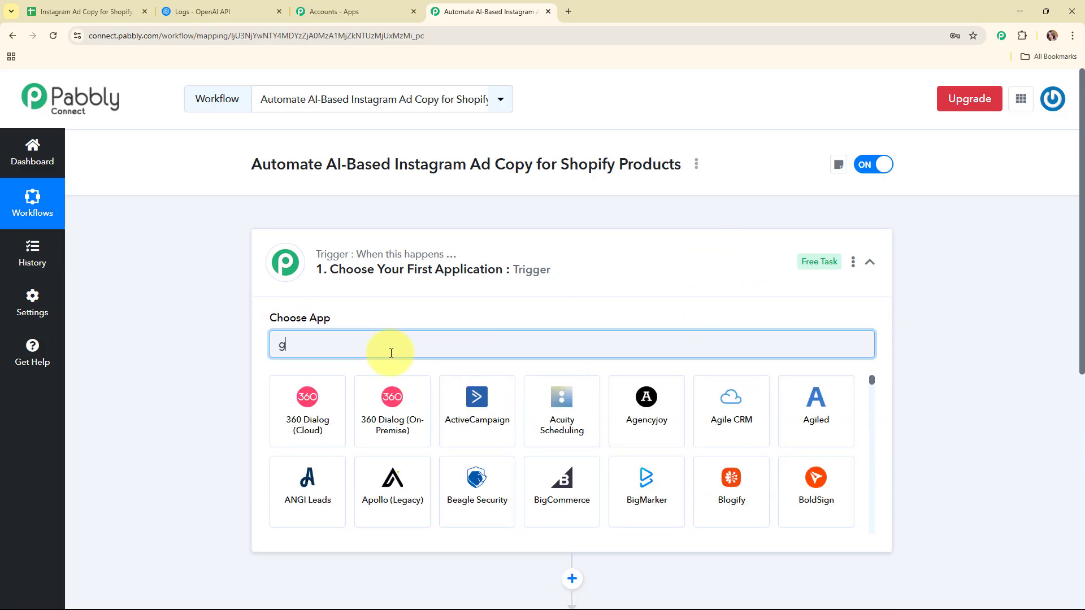
type("oo")
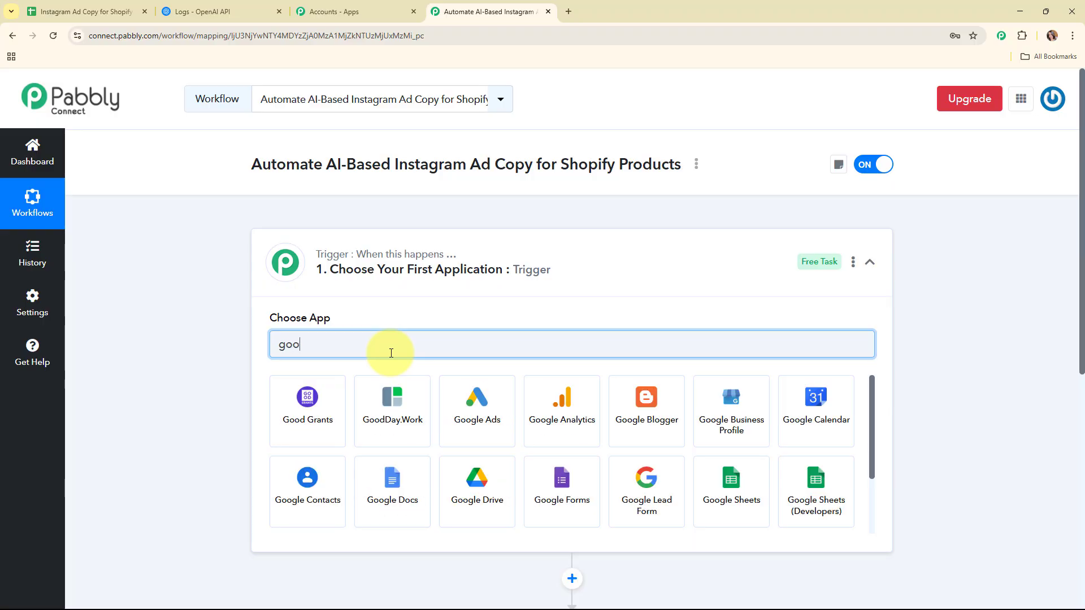
left_click(729, 498)
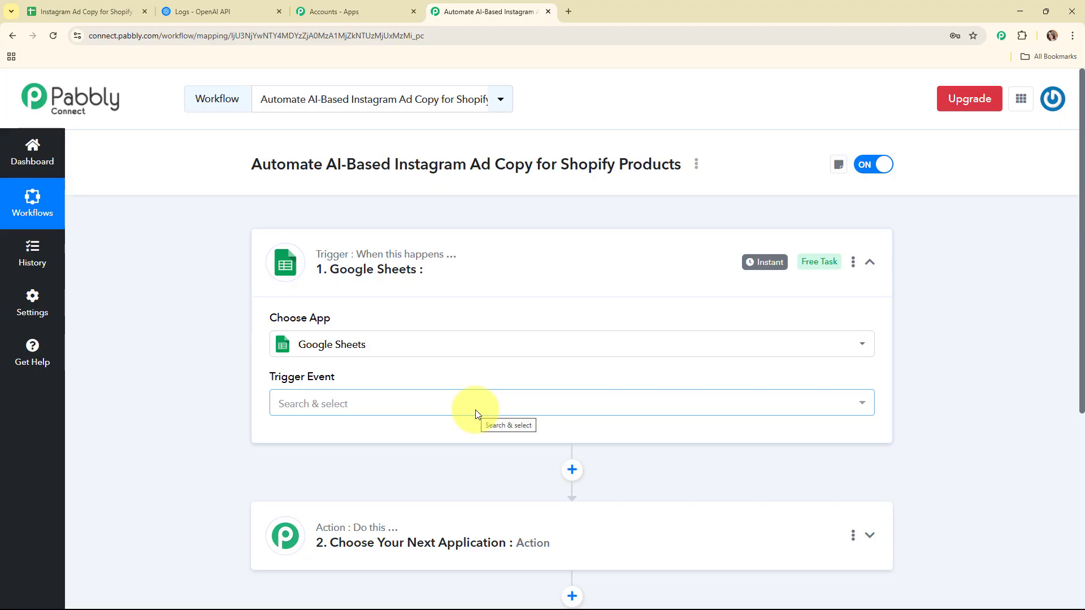
left_click(476, 409)
left_click(475, 469)
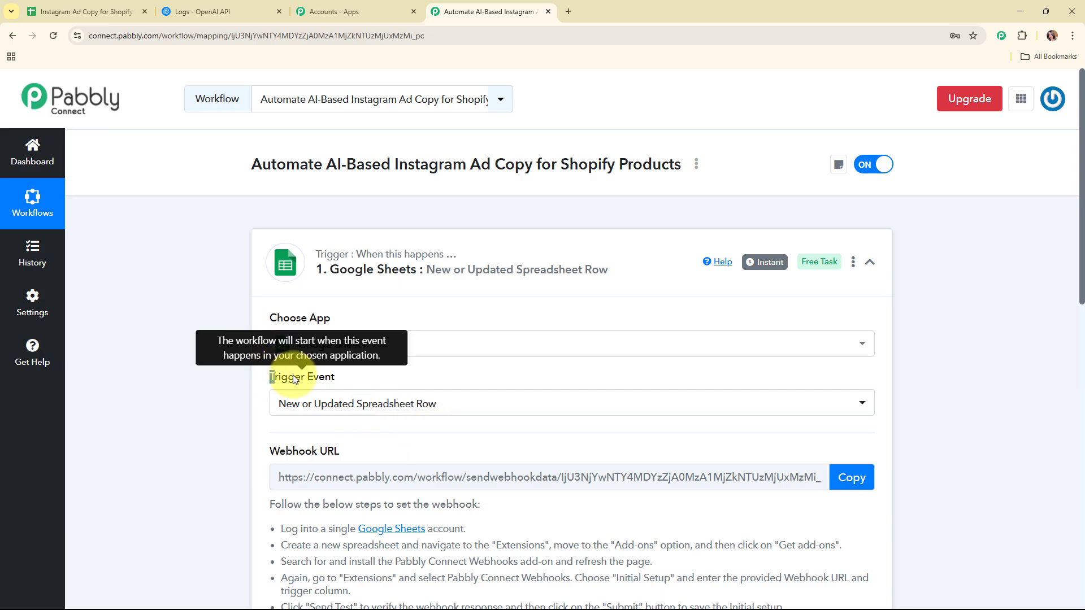
Step: Review the trigger's webhook setup instructions and copy its webhook URL
left_click_drag(269, 377, 359, 387)
scroll(490, 454, "down", 2)
left_click_drag(271, 340, 509, 364)
scroll(641, 404, "down", 3)
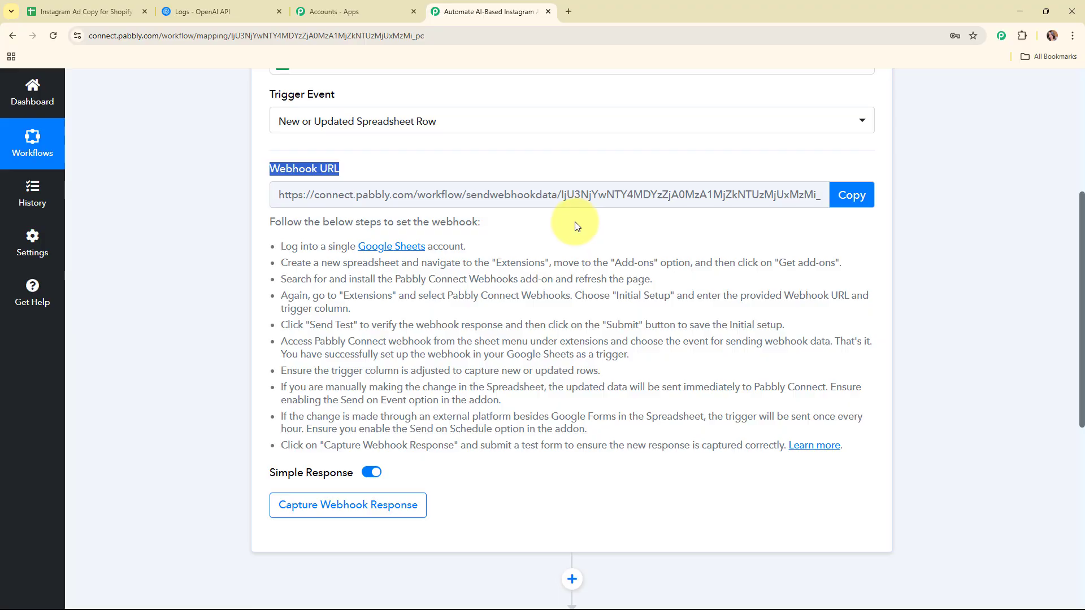
left_click_drag(277, 244, 754, 474)
left_click(852, 195)
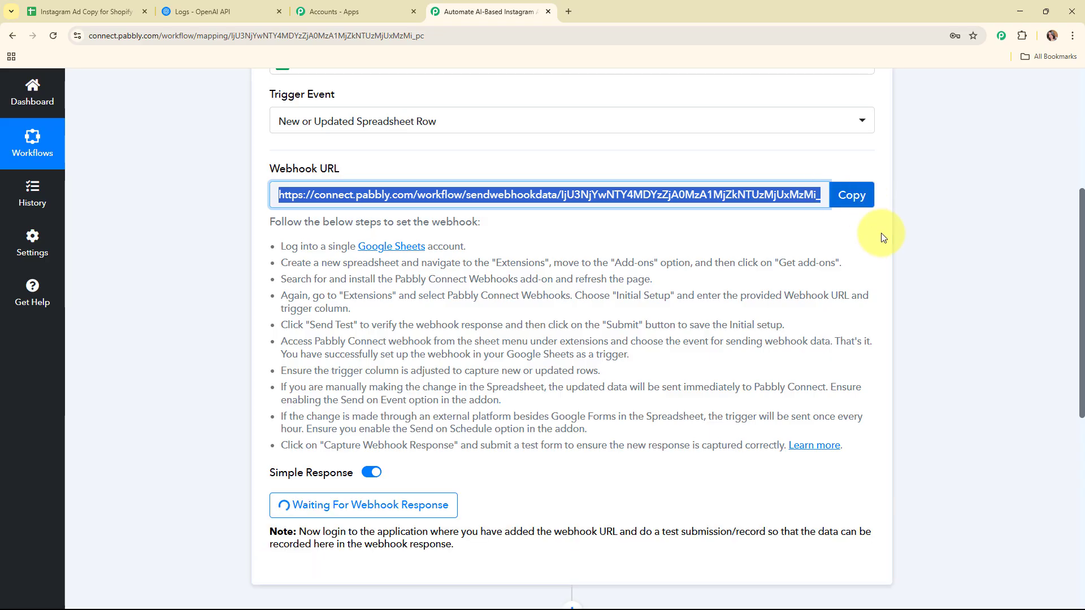
Step: Switch to the "Instagram Ad Copy for Shopify Products" spreadsheet in Google Sheets and select cell A3 below the first product
left_click(85, 6)
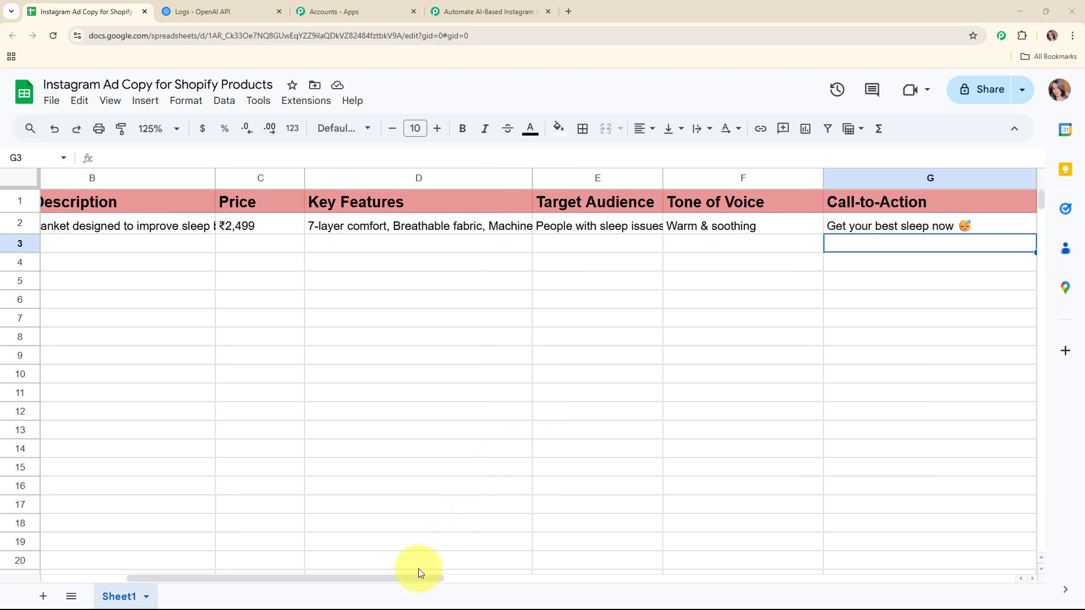
left_click_drag(418, 574, 249, 579)
left_click(129, 244)
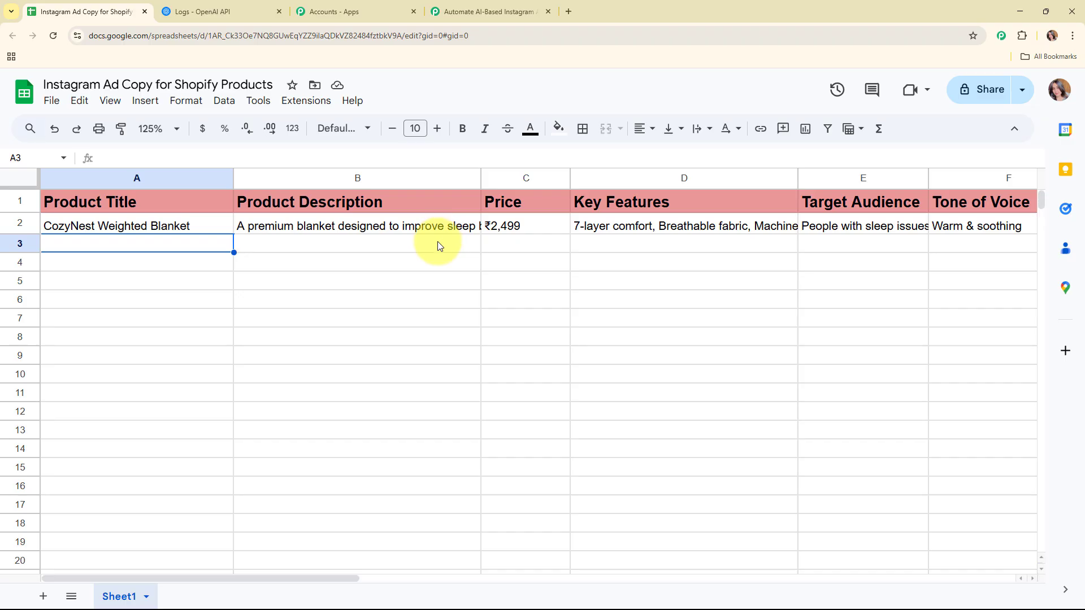
Step: Look up the Pabbly Connect Webhooks add-on in the Google Workspace Marketplace, check its listing and close the marketplace
left_click(293, 102)
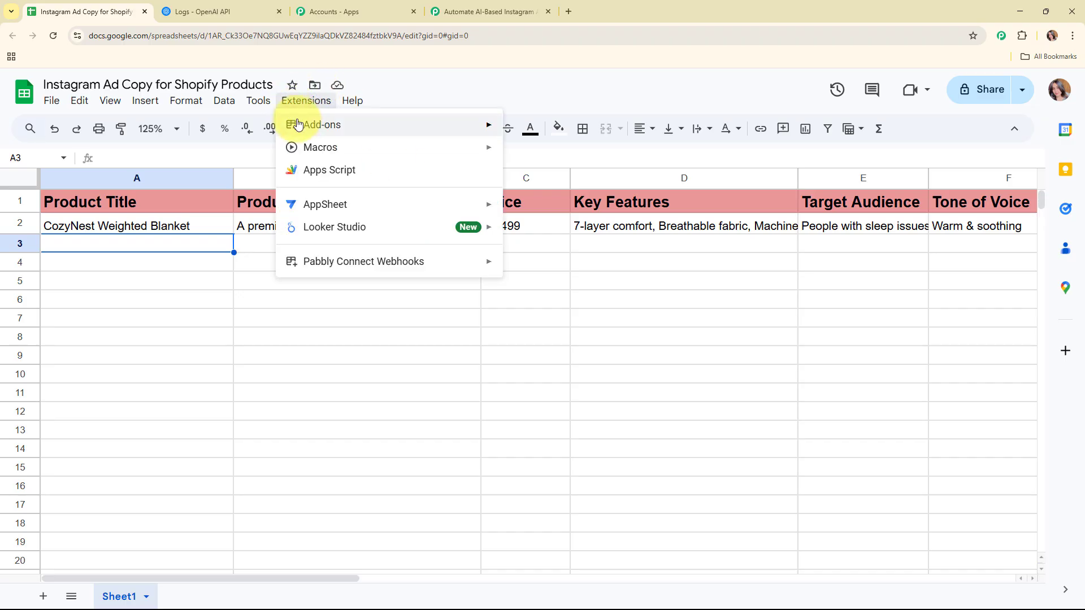
mouse_move(303, 133)
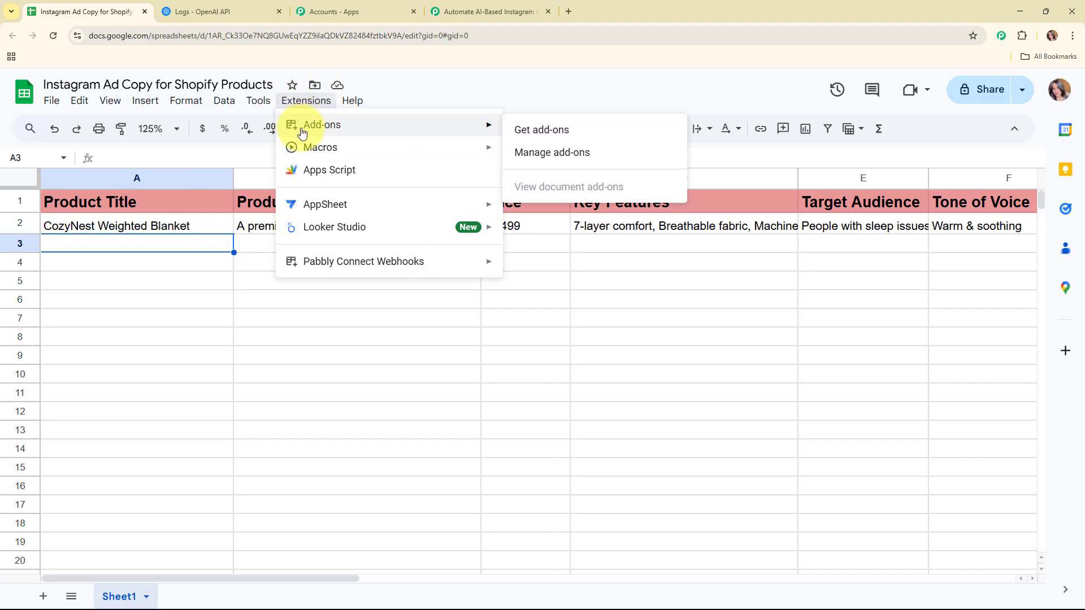
left_click(565, 135)
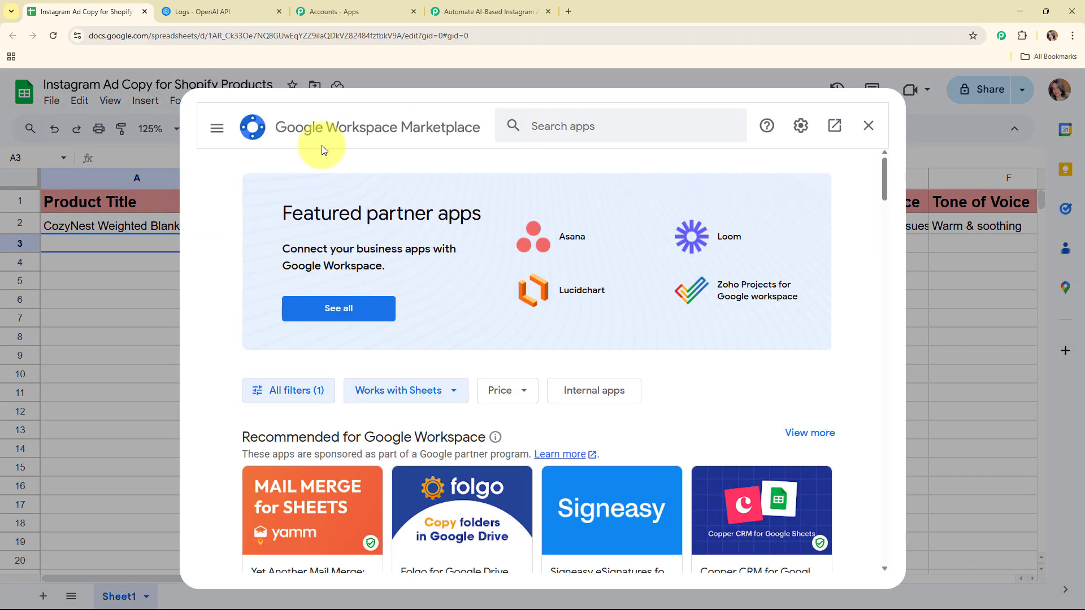
left_click(557, 127)
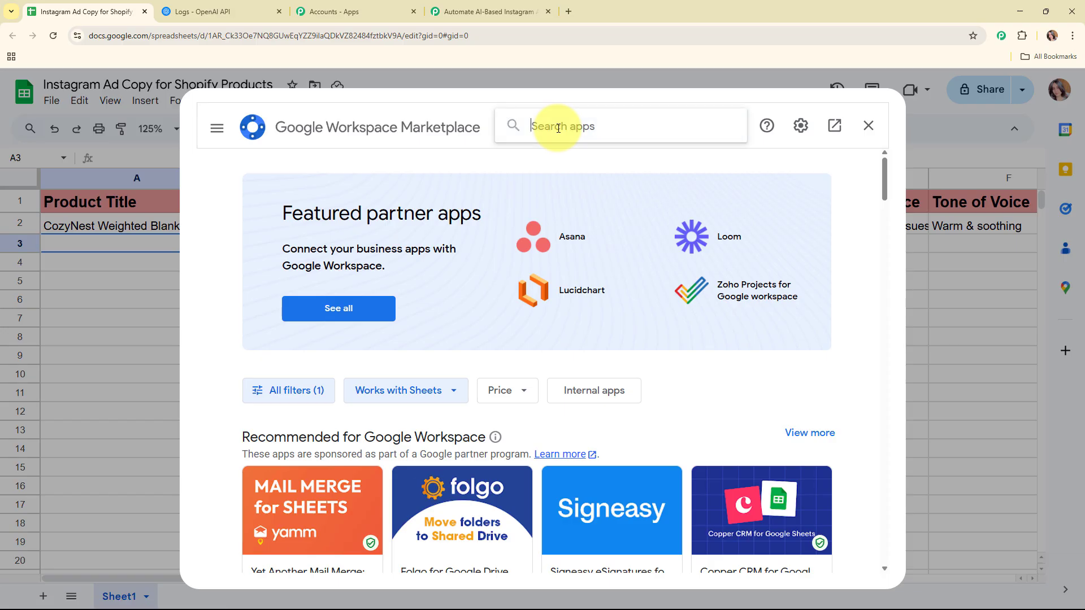
type("pa")
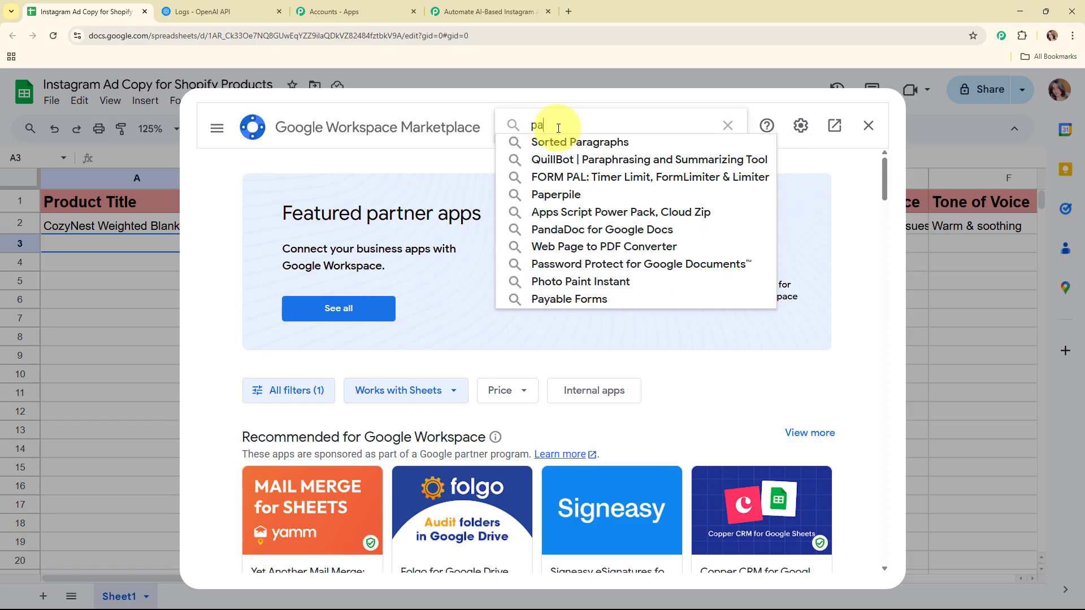
type("bbly")
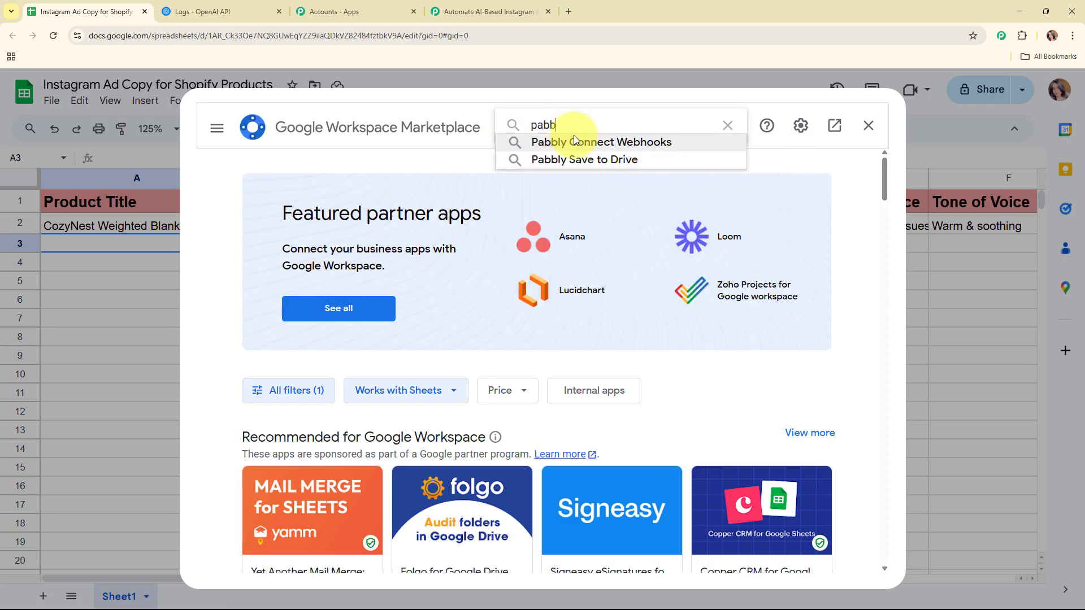
left_click(576, 139)
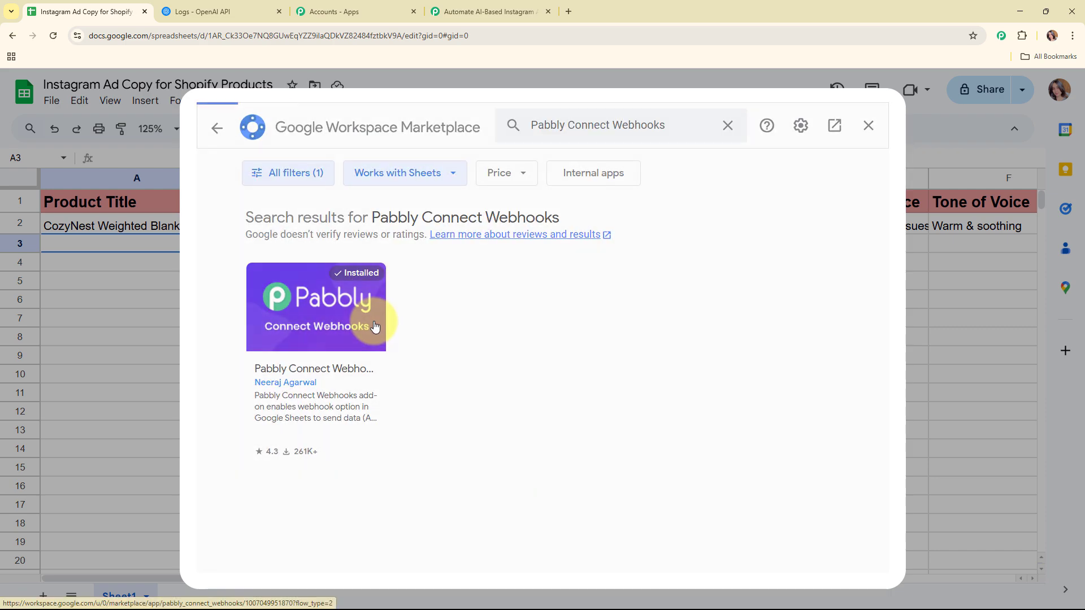
left_click(374, 324)
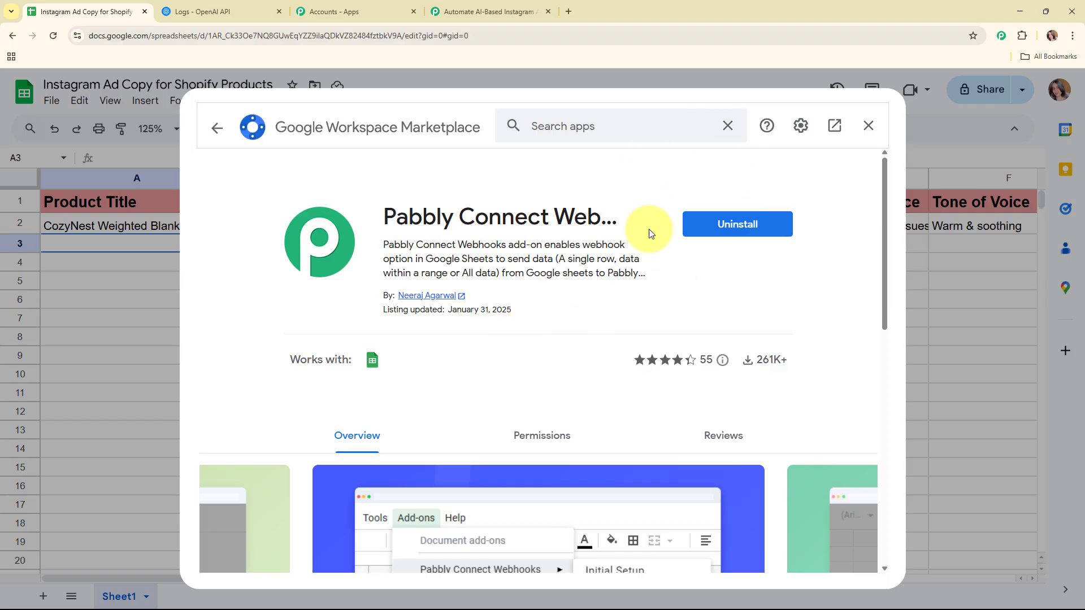
left_click(213, 137)
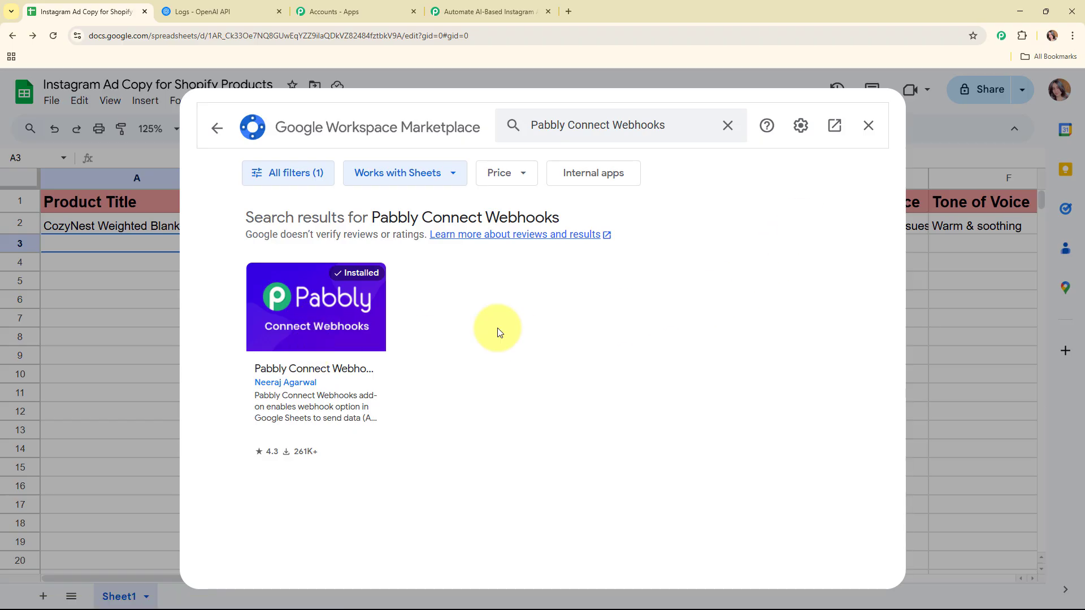
left_click(869, 130)
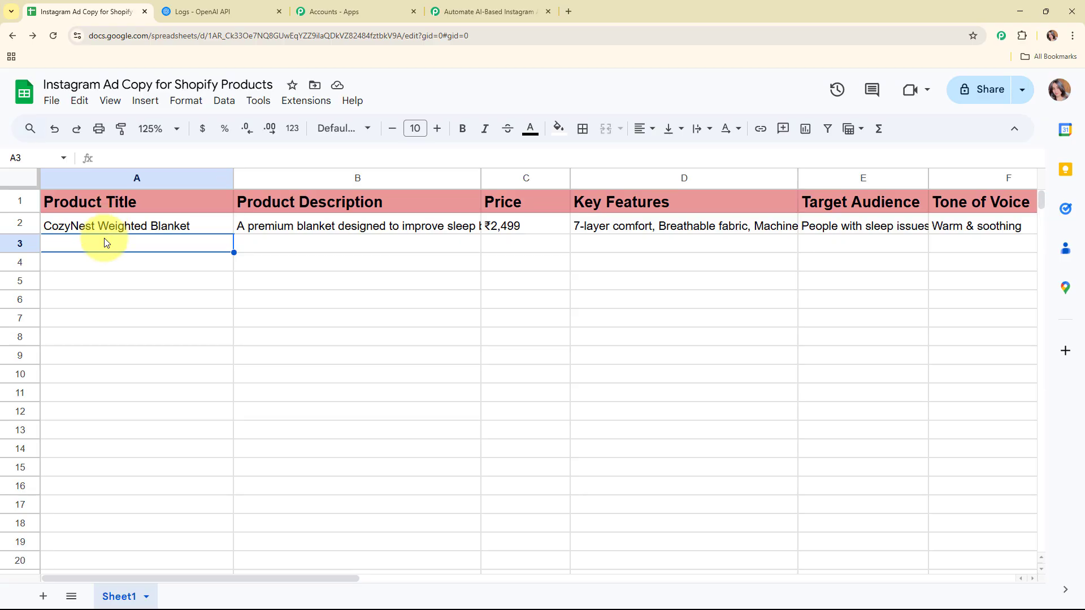
Step: Submit the Pabbly Connect Webhooks initial setup for Sheet1 with the copied webhook URL and G as the trigger column
left_click(313, 105)
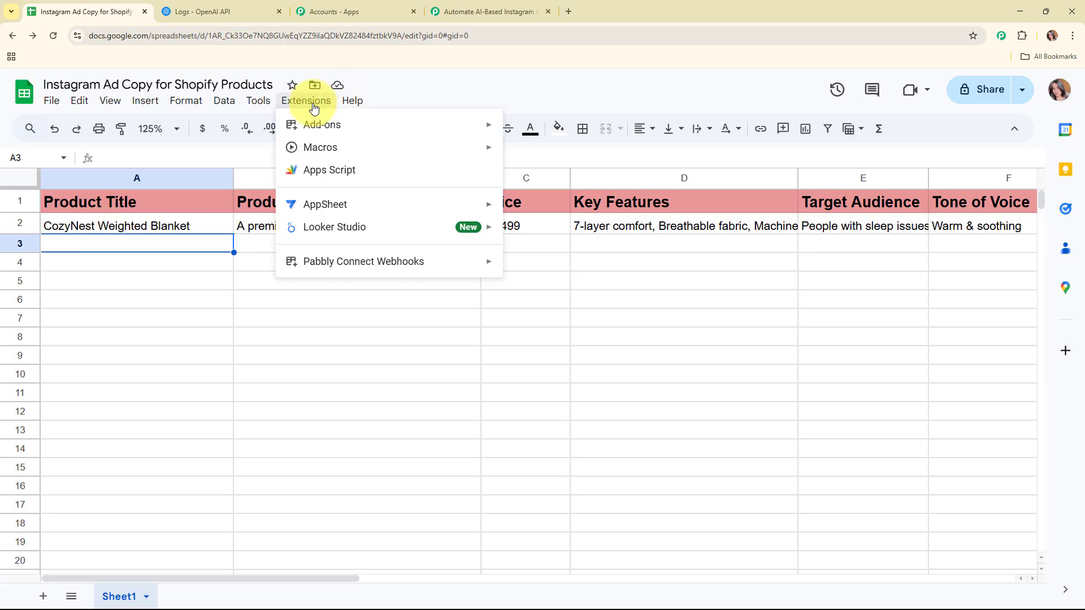
mouse_move(317, 264)
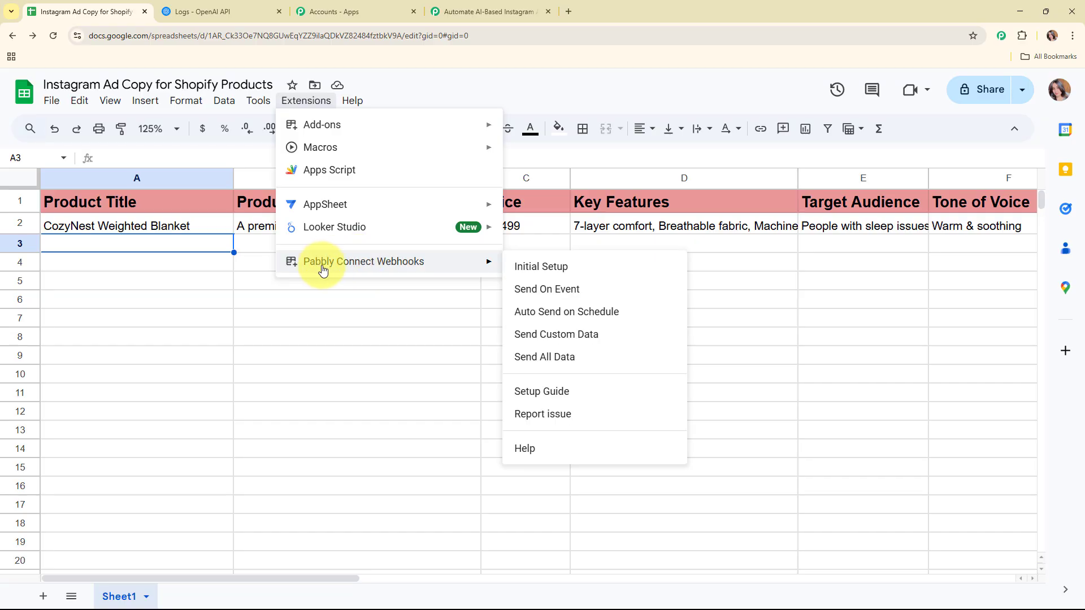
left_click(567, 266)
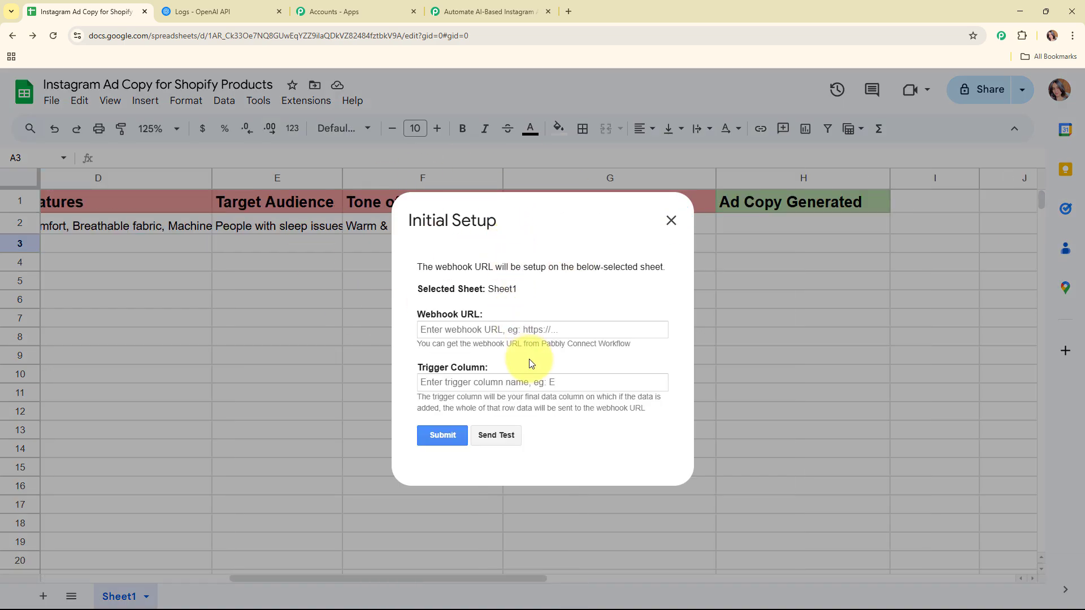
left_click(453, 330)
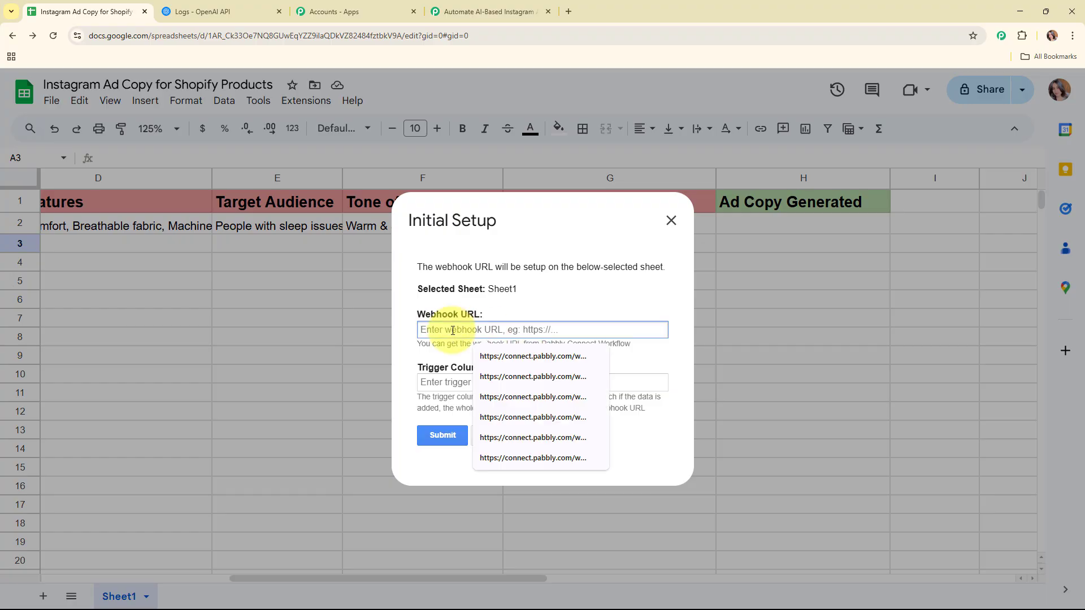
key("ctrl+v")
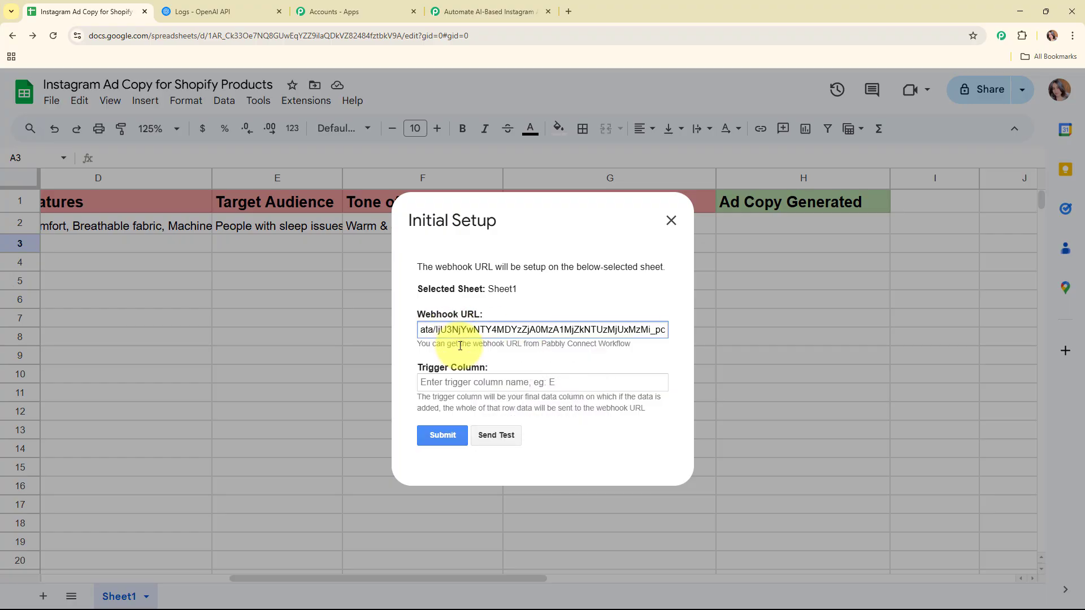
left_click(462, 355)
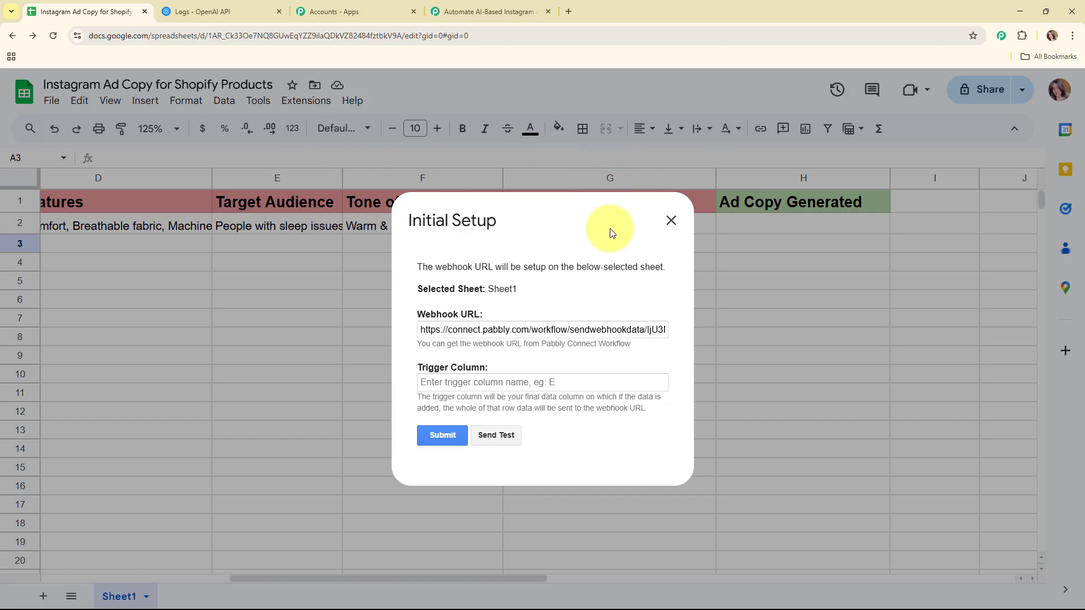
left_click(498, 381)
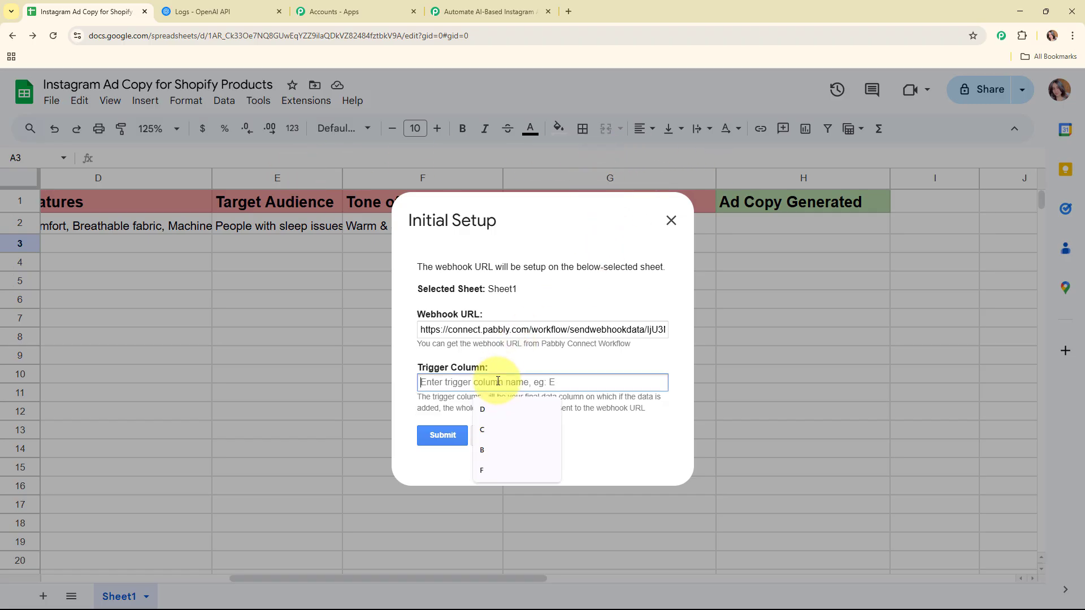
type("G")
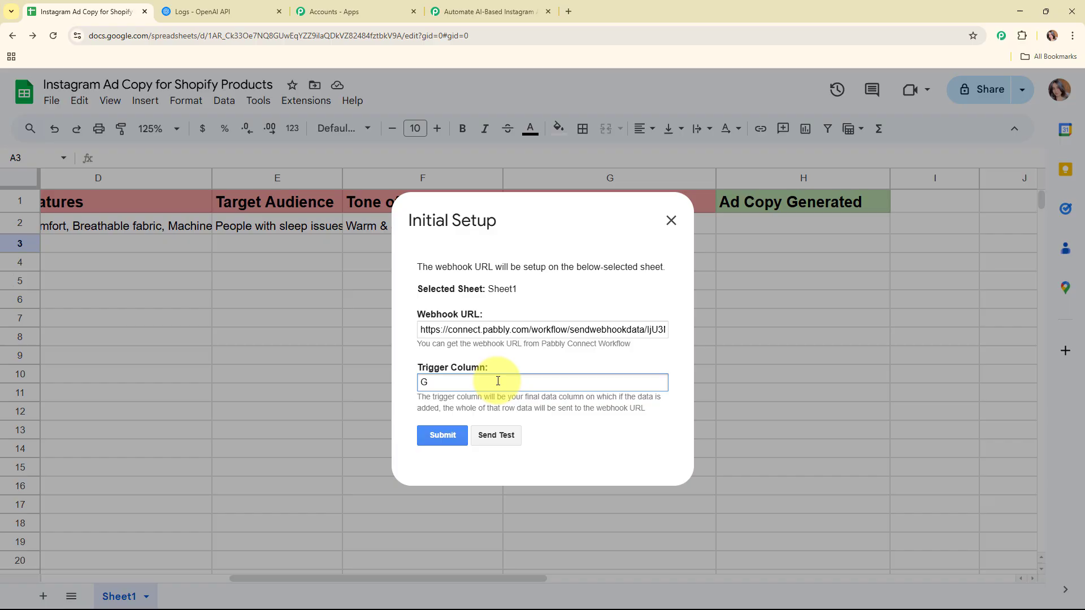
left_click(442, 434)
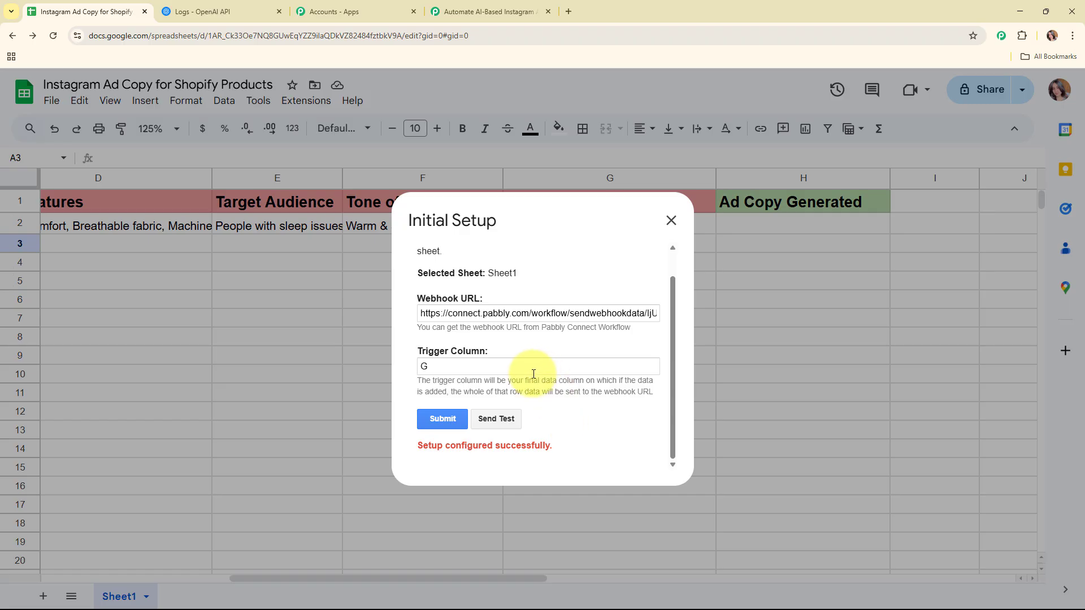
Step: Send test data from the sheet to the webhook, check the response and close the initial setup
scroll(534, 374, "up", 1)
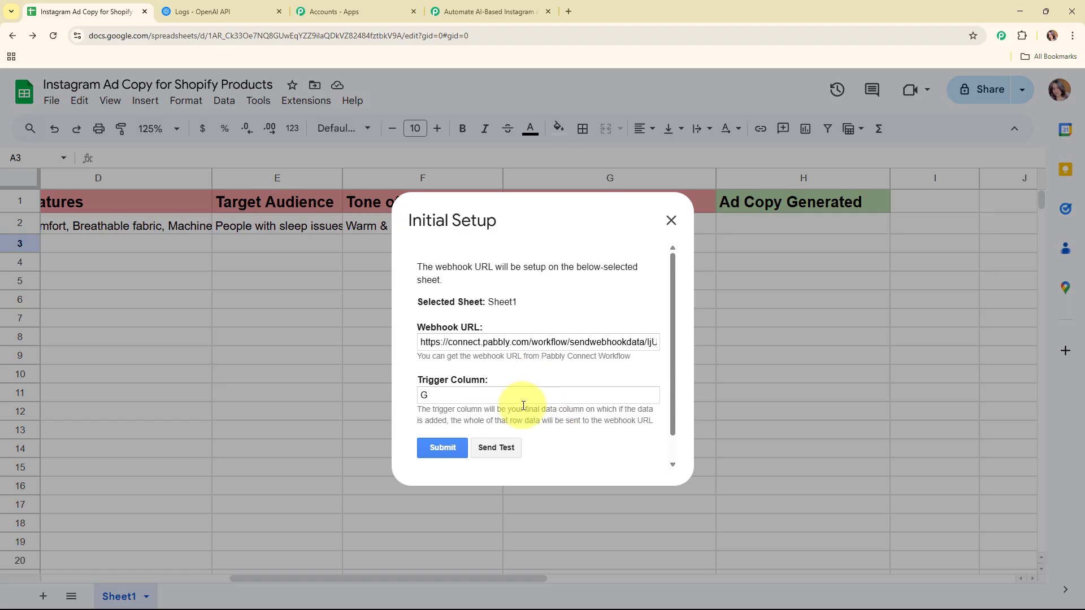
left_click(504, 447)
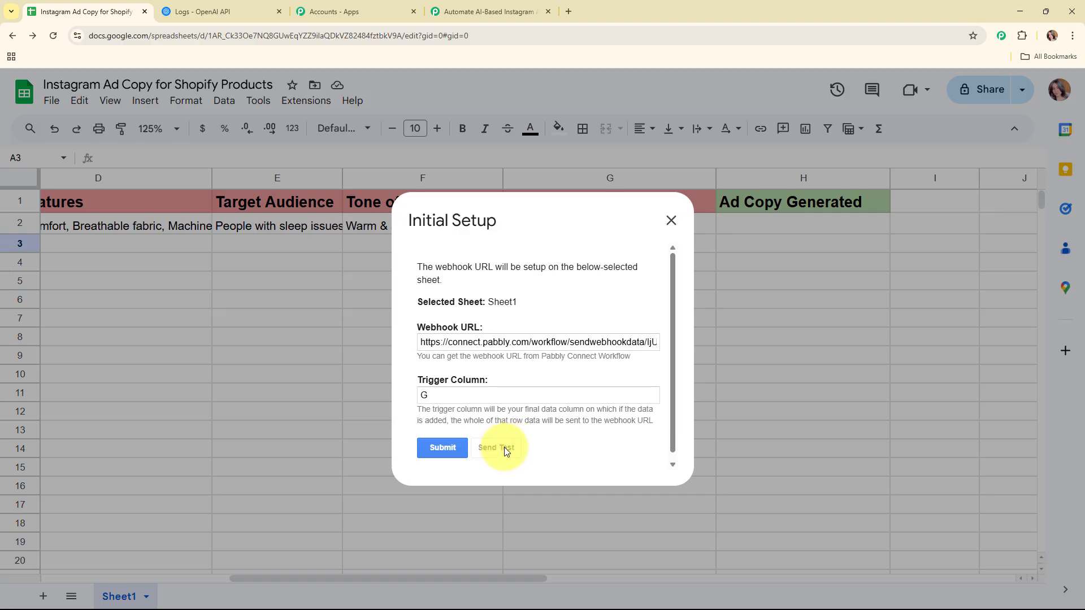
scroll(547, 396, "down", 3)
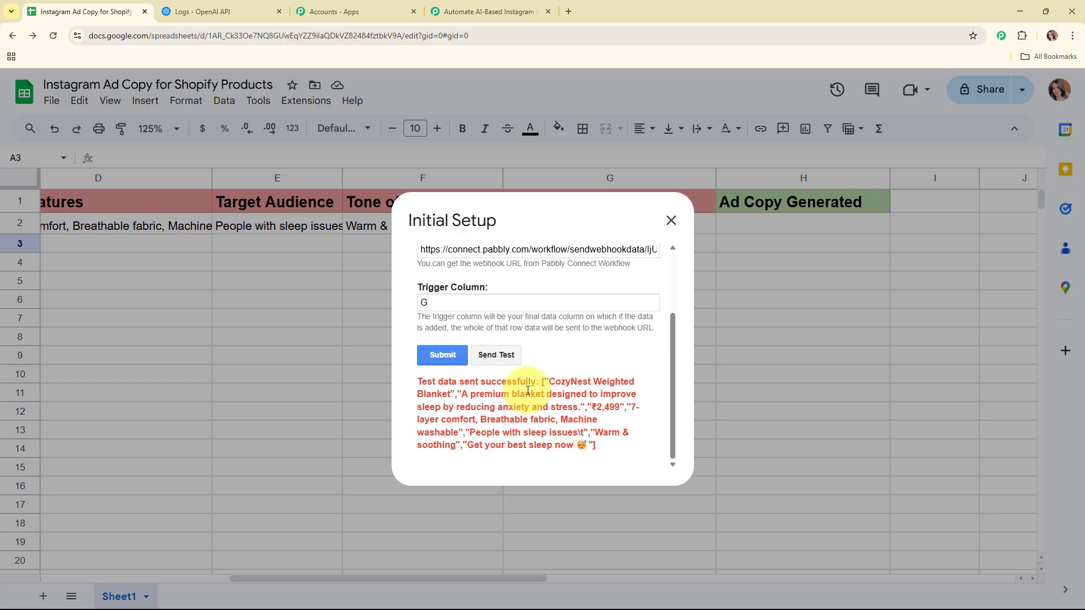
scroll(528, 391, "up", 3)
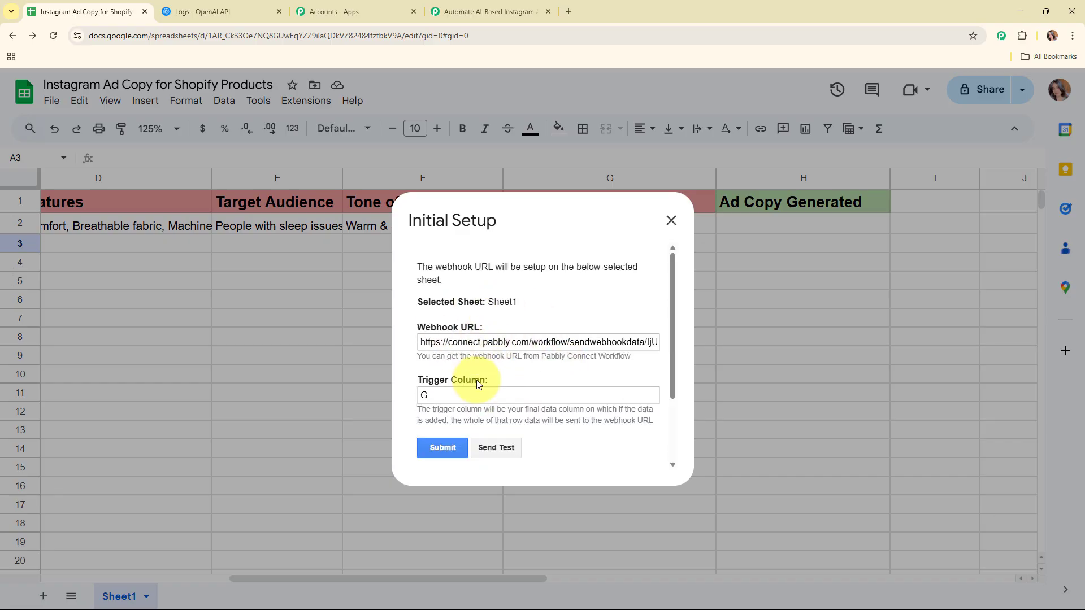
left_click(671, 225)
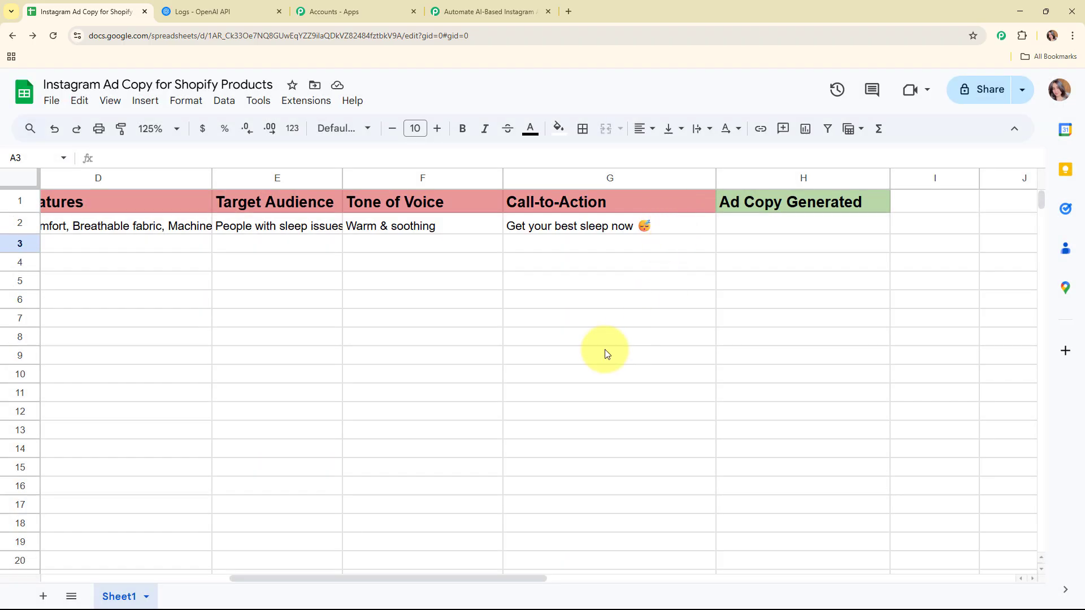
Step: Enable Send On Event for the Pabbly Connect Webhooks add-on in the spreadsheet and check that the option is active
left_click_drag(371, 579, 181, 579)
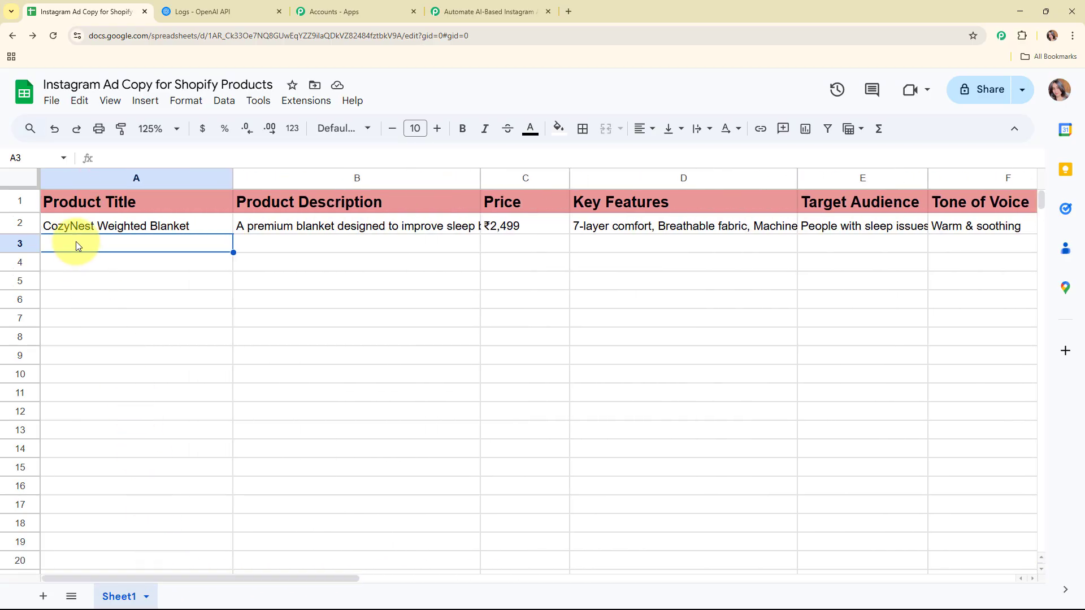
left_click(308, 103)
mouse_move(322, 261)
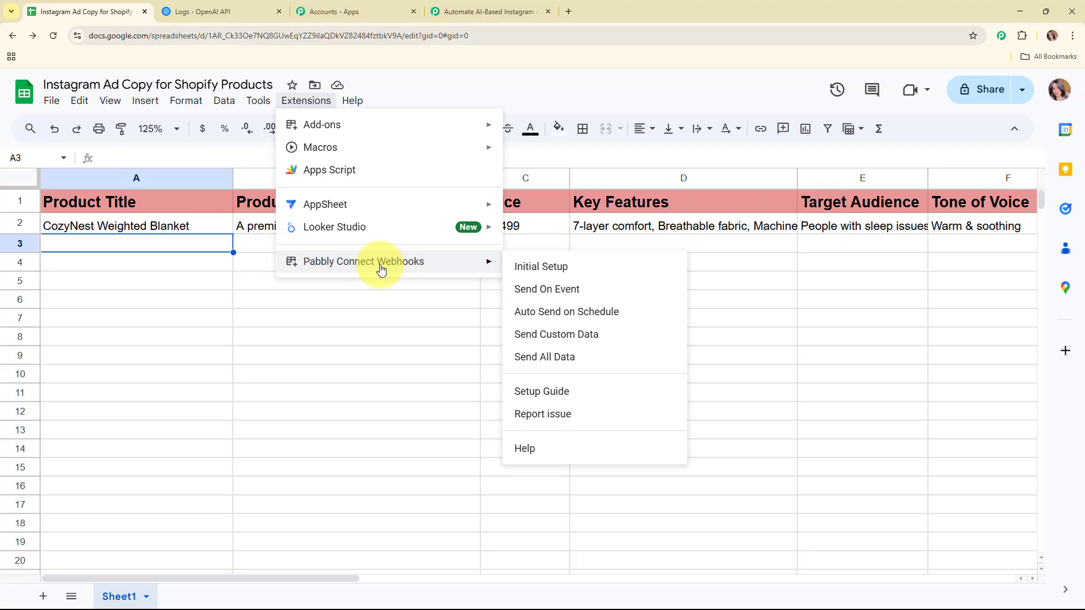
left_click(596, 297)
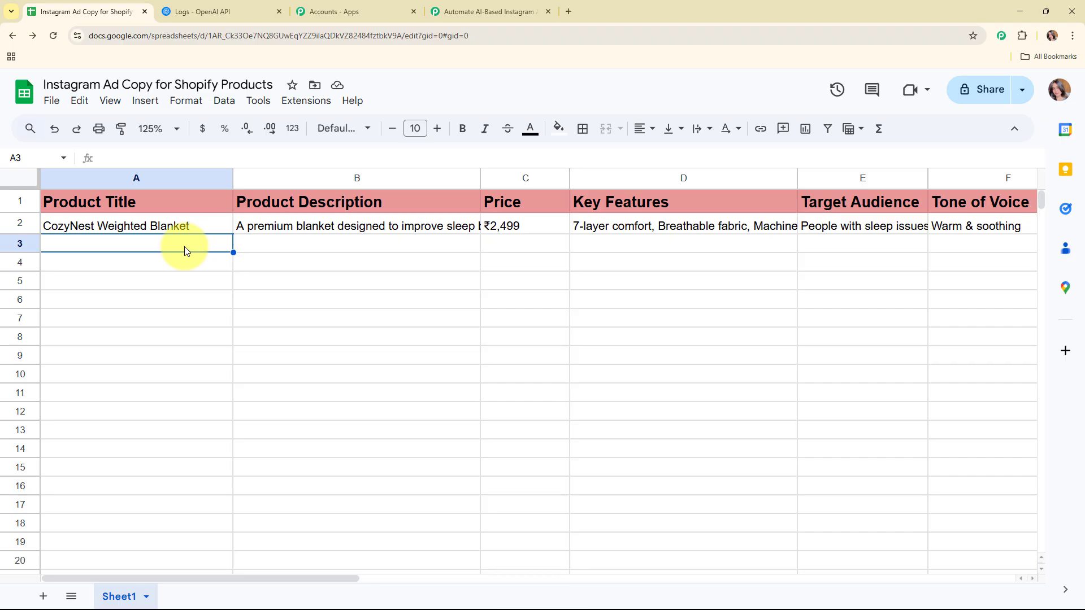
left_click(306, 101)
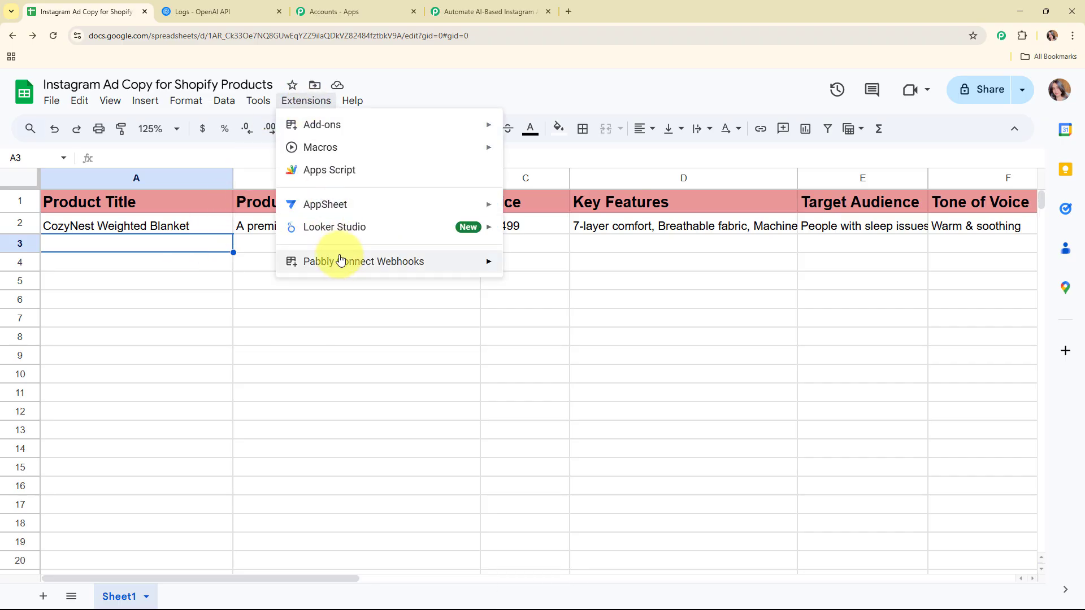
mouse_move(339, 260)
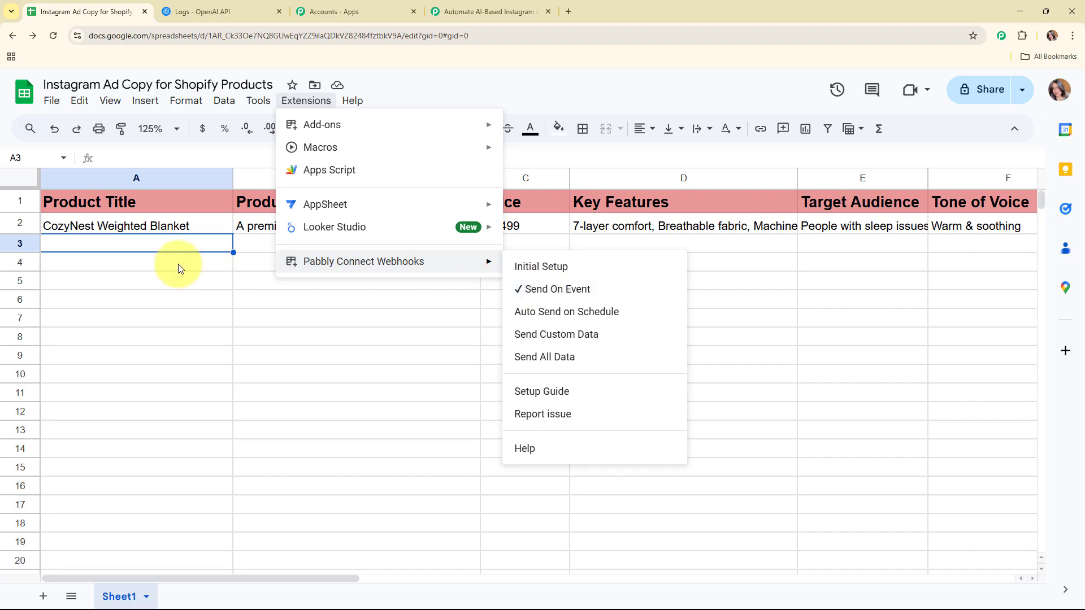
left_click(163, 246)
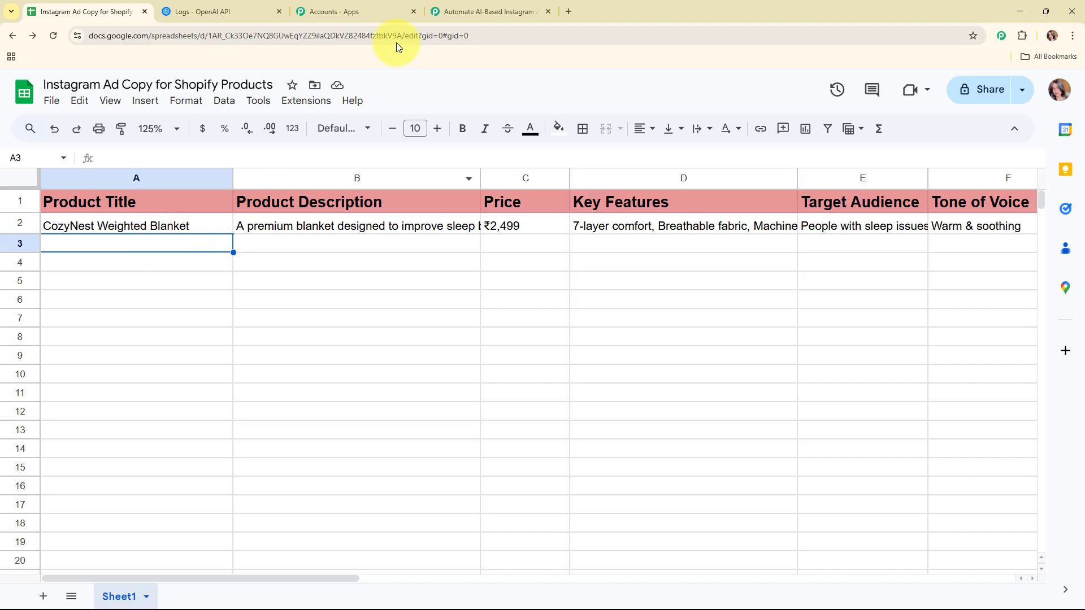
Step: Switch to the Pabbly Connect workflow, review the product data received by the Google Sheets trigger and collapse the trigger step
left_click(464, 5)
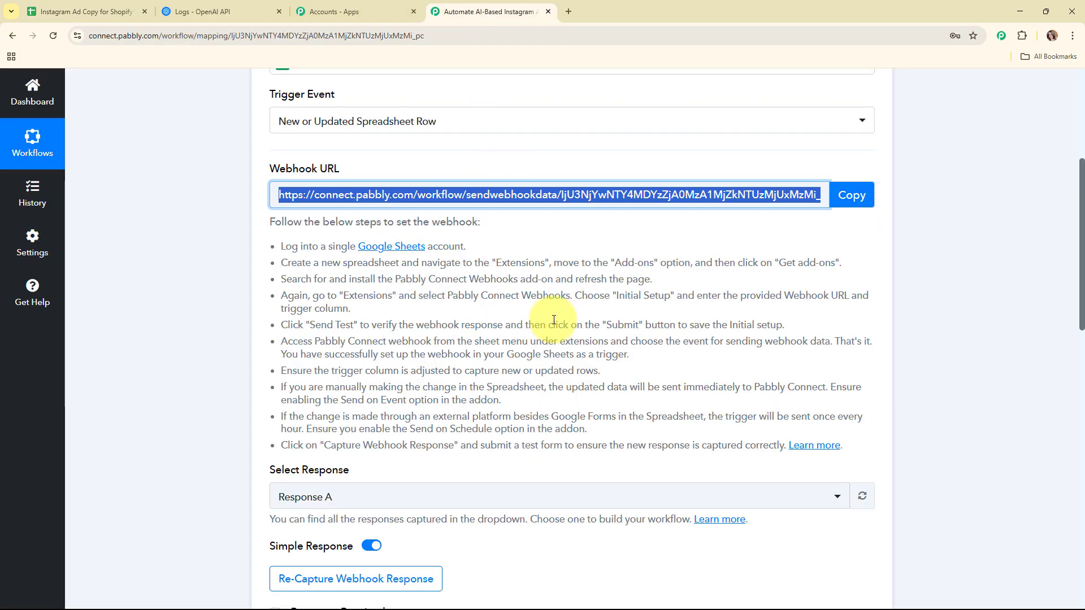
scroll(554, 318, "down", 5)
scroll(556, 316, "down", 4)
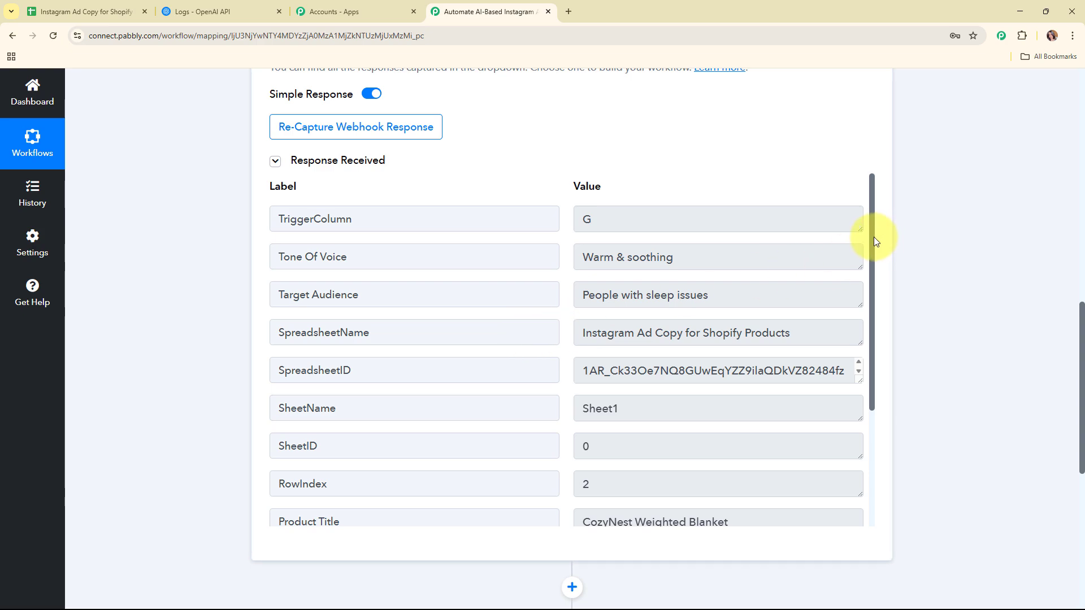
left_click_drag(874, 237, 887, 452)
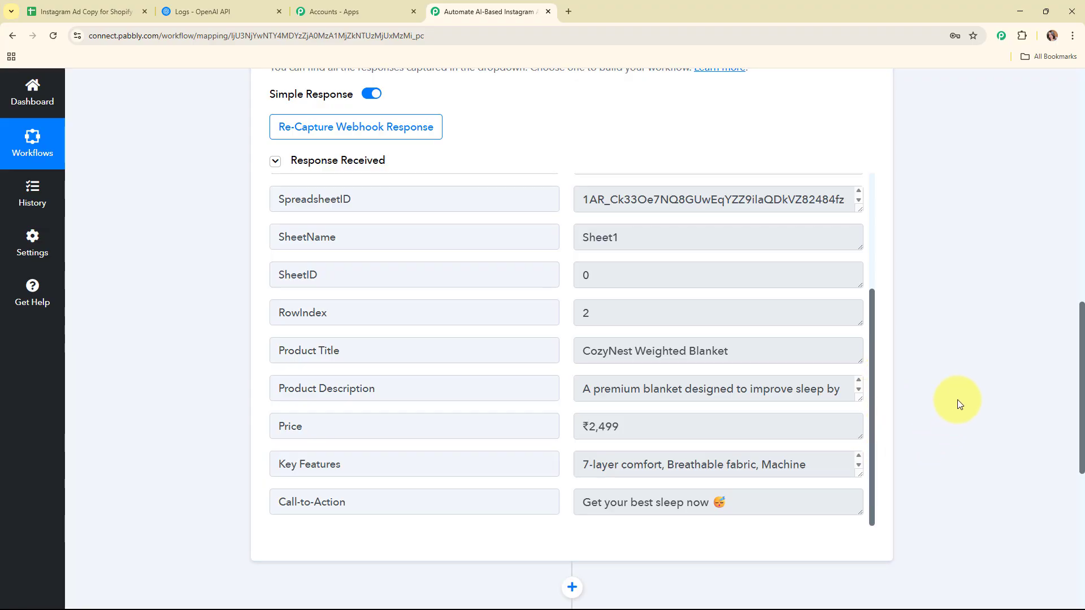
scroll(958, 399, "up", 9)
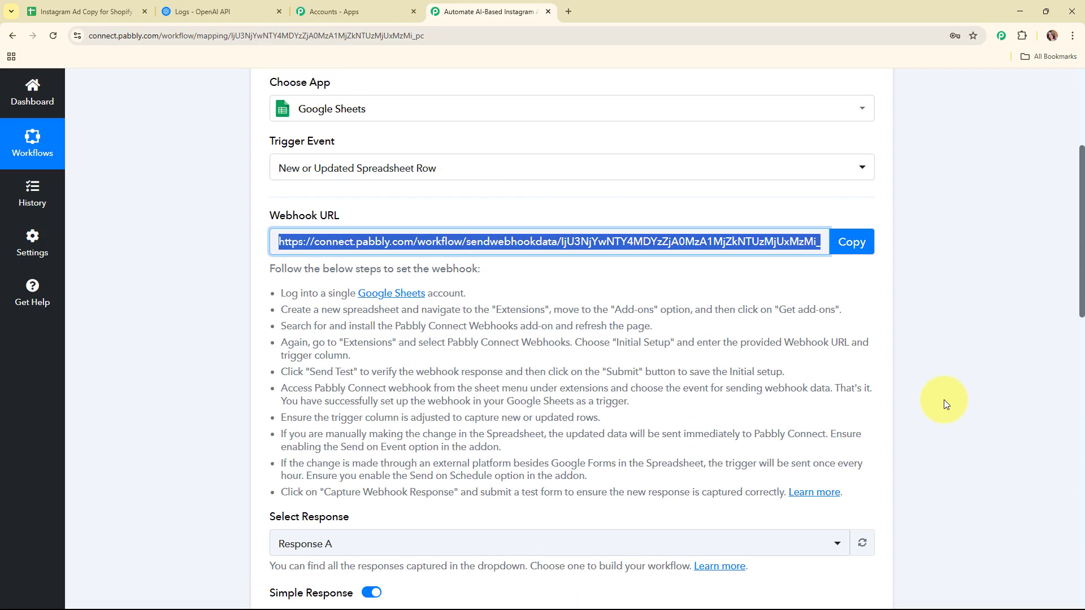
scroll(944, 399, "up", 3)
left_click(651, 162)
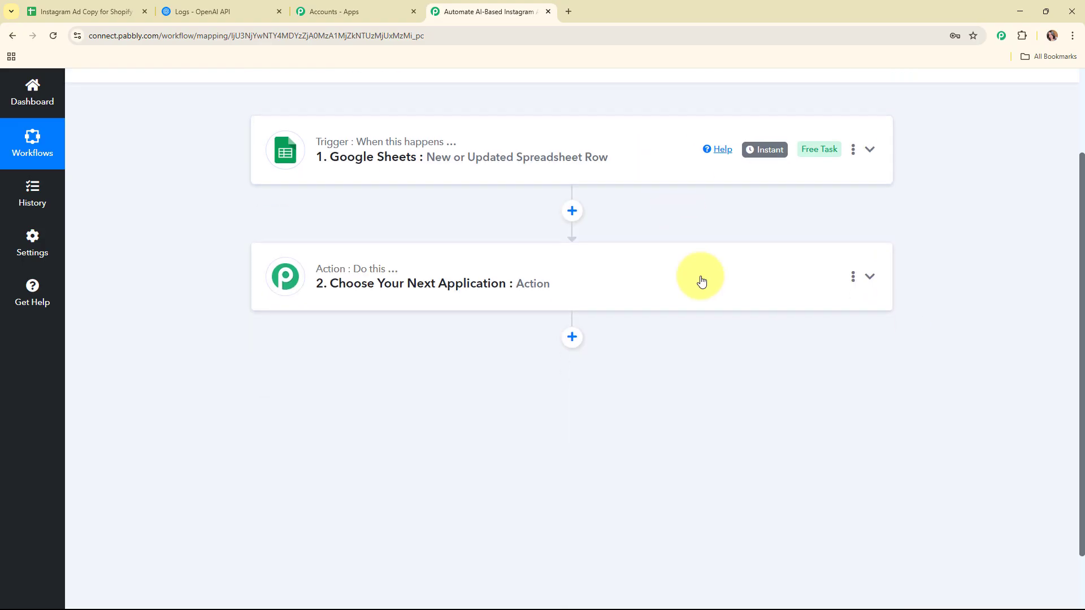
scroll(701, 281, "up", 2)
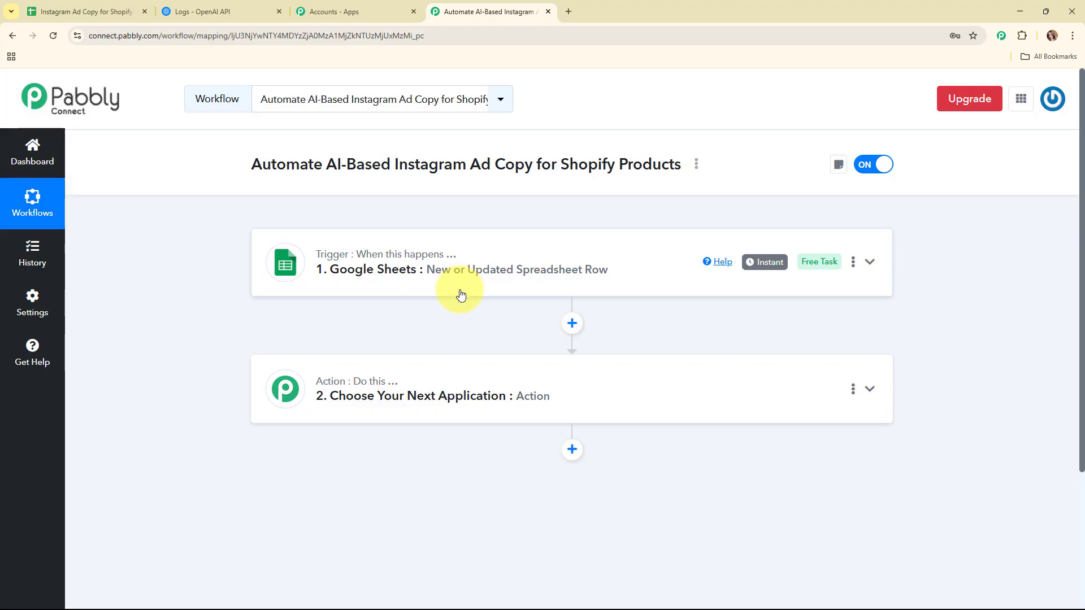
Step: Set up the action step with OpenAI (ChatGPT, DALL-E, Whisper) as the app and ChatGPT as the action event
left_click(489, 380)
scroll(490, 380, "down", 3)
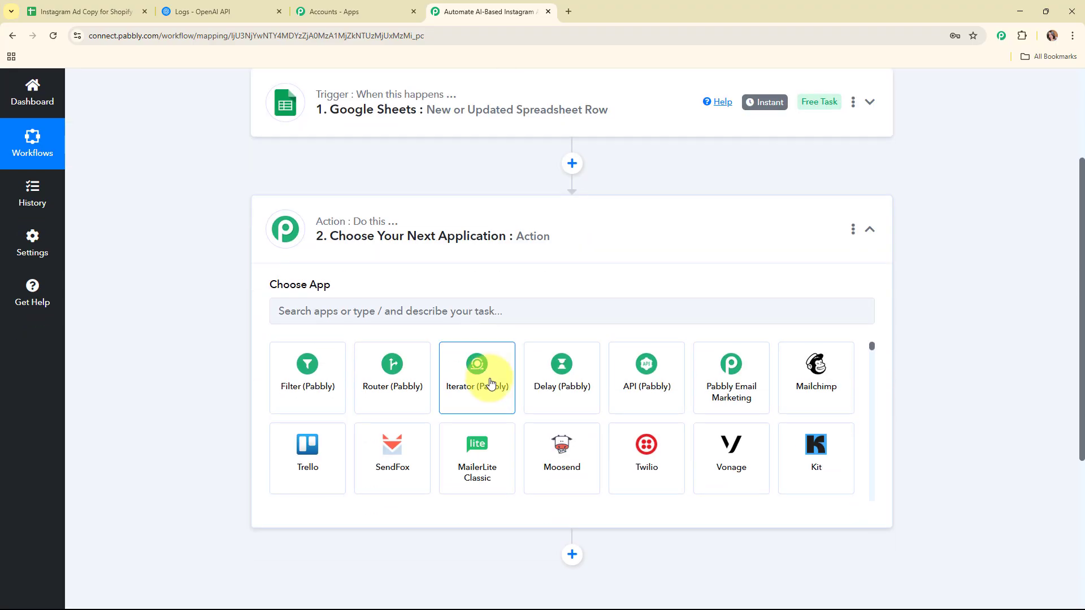
left_click(306, 310)
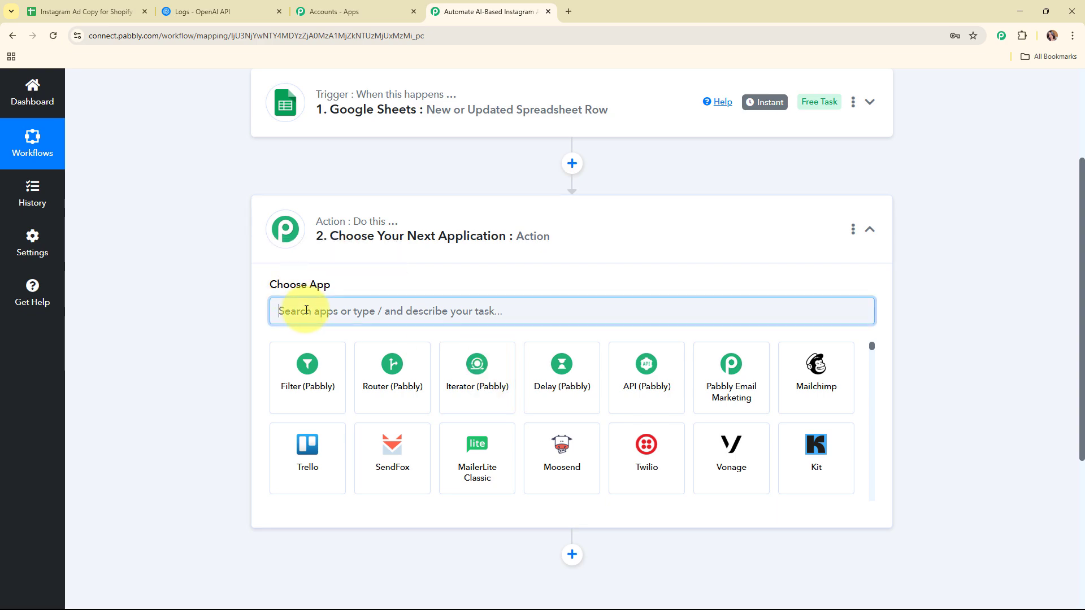
type("ope")
left_click(390, 364)
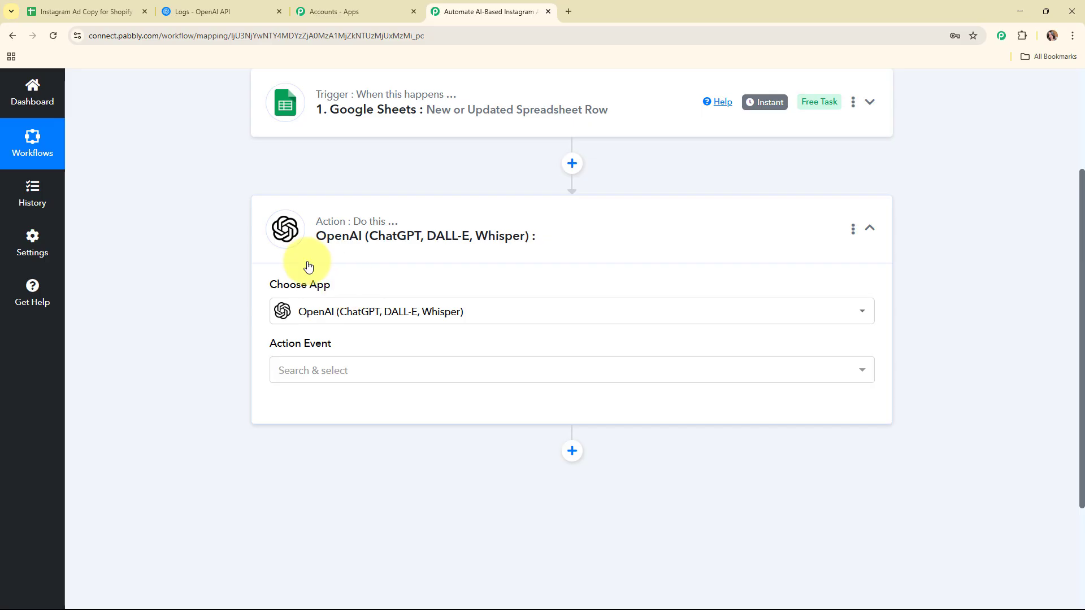
scroll(396, 265, "down", 2)
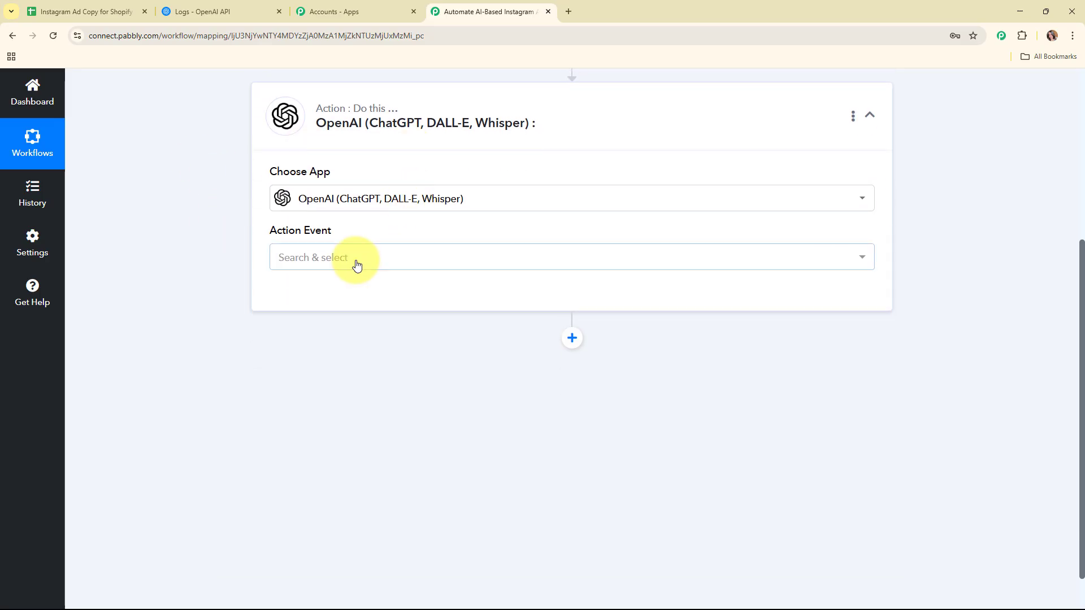
left_click(356, 262)
left_click(356, 340)
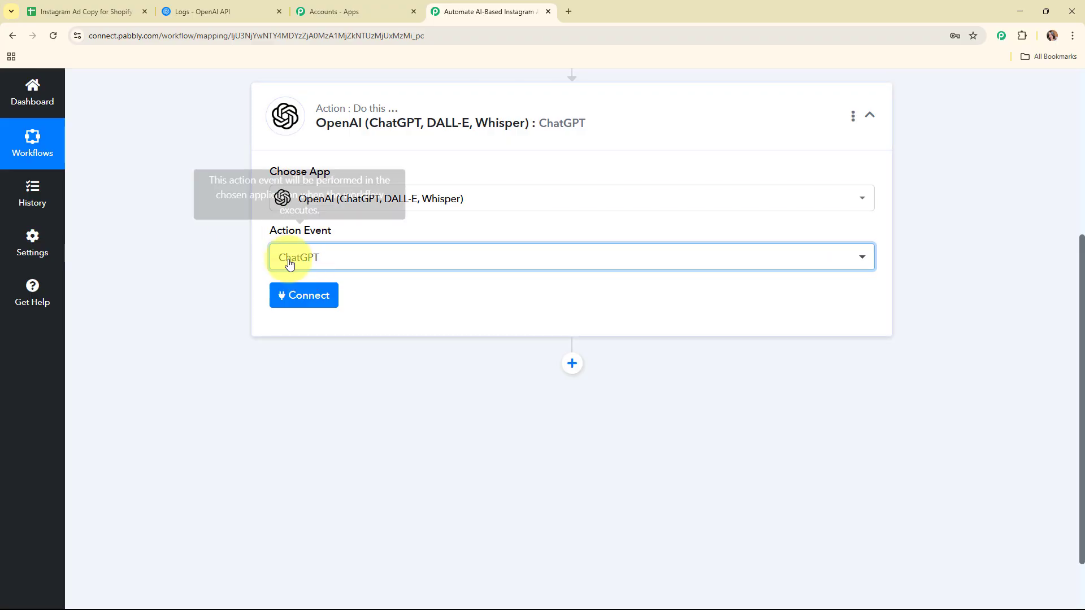
Step: Start adding a new OpenAI connection for the ChatGPT action and read the instructions for obtaining its API token
left_click(326, 295)
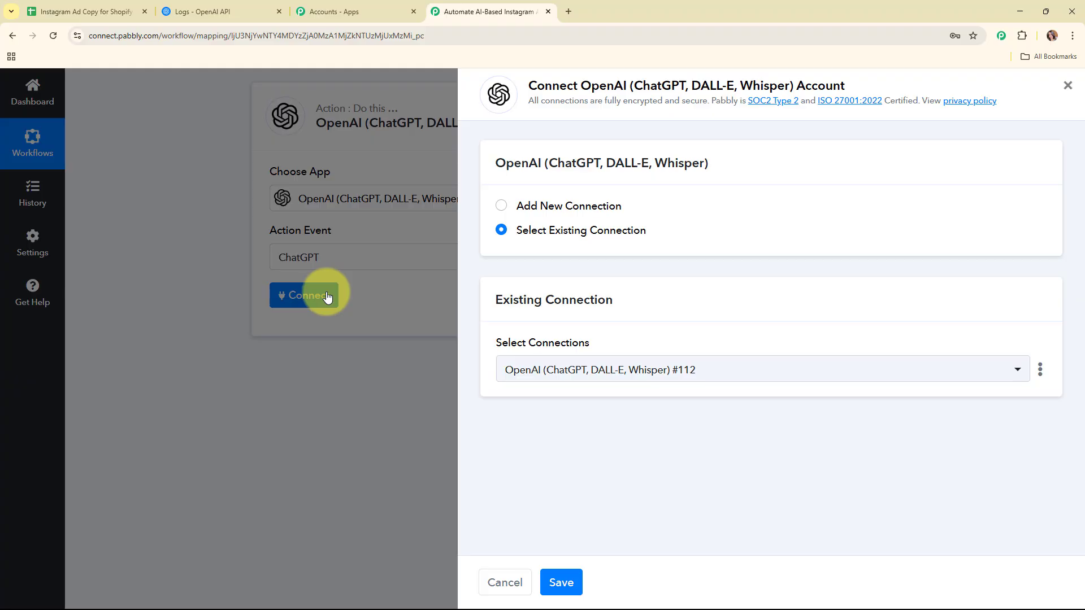
left_click(501, 206)
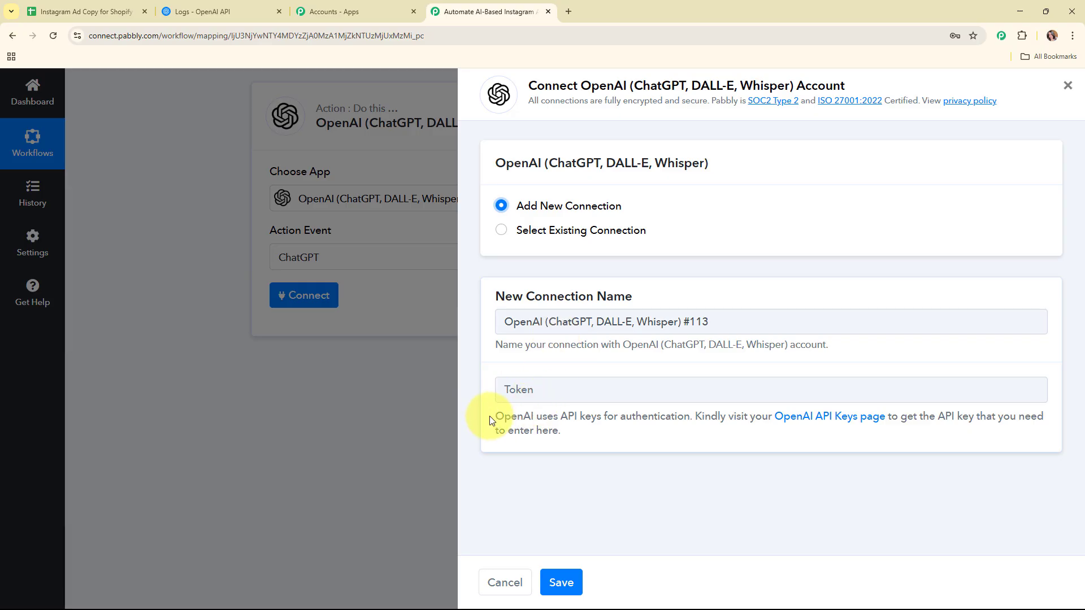
left_click_drag(495, 417, 650, 446)
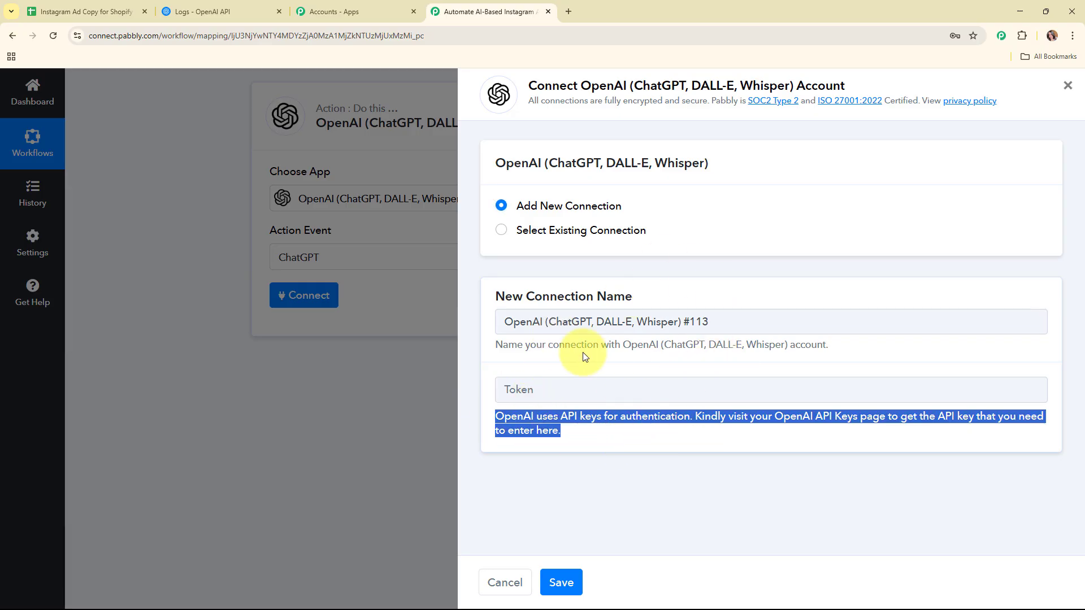
Step: Switch to the OpenAI platform, create a secret key named "Instagram Ad Copy" in the Default project and copy it
left_click(213, 6)
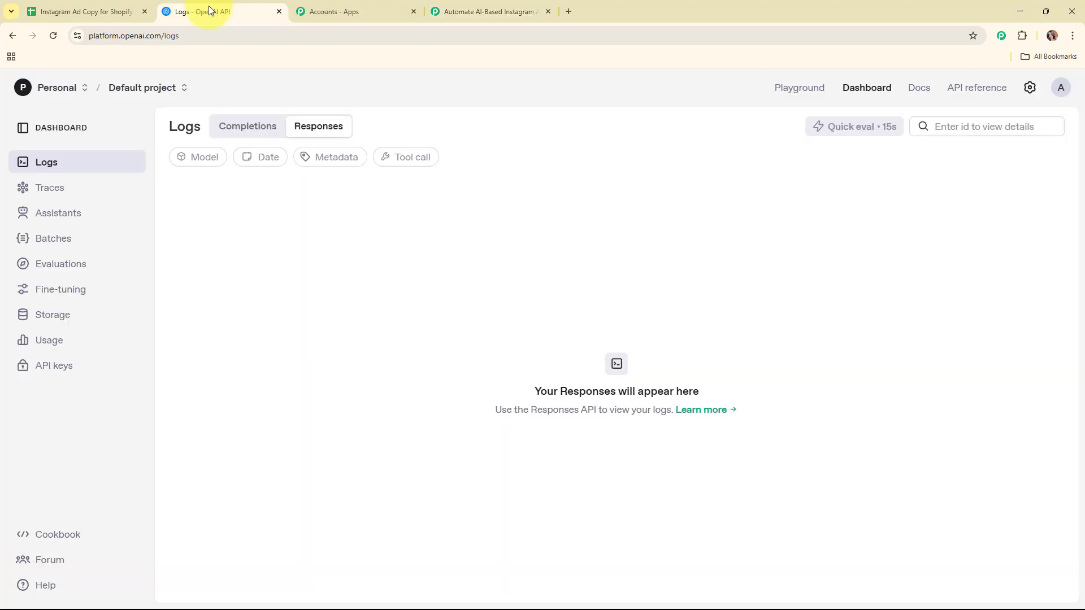
left_click(33, 370)
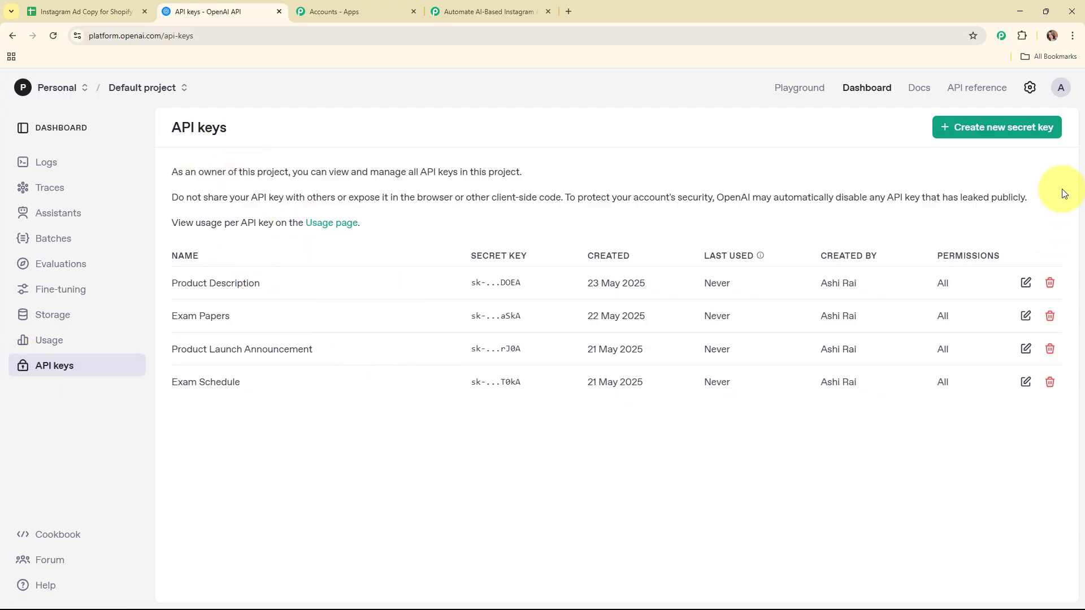
left_click(1010, 126)
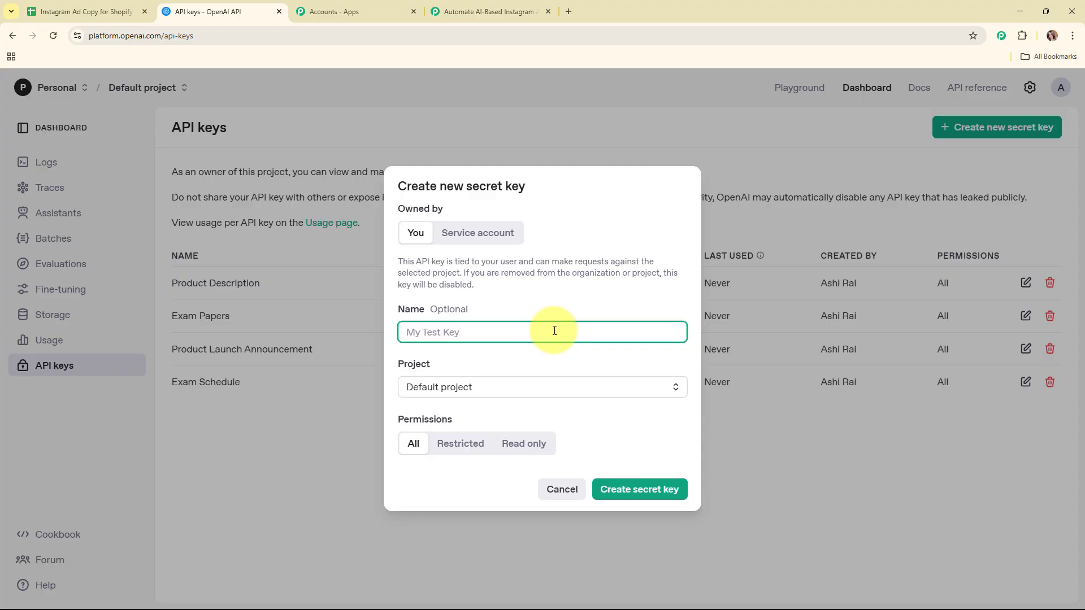
type("Instagram Ad Copy")
left_click(556, 388)
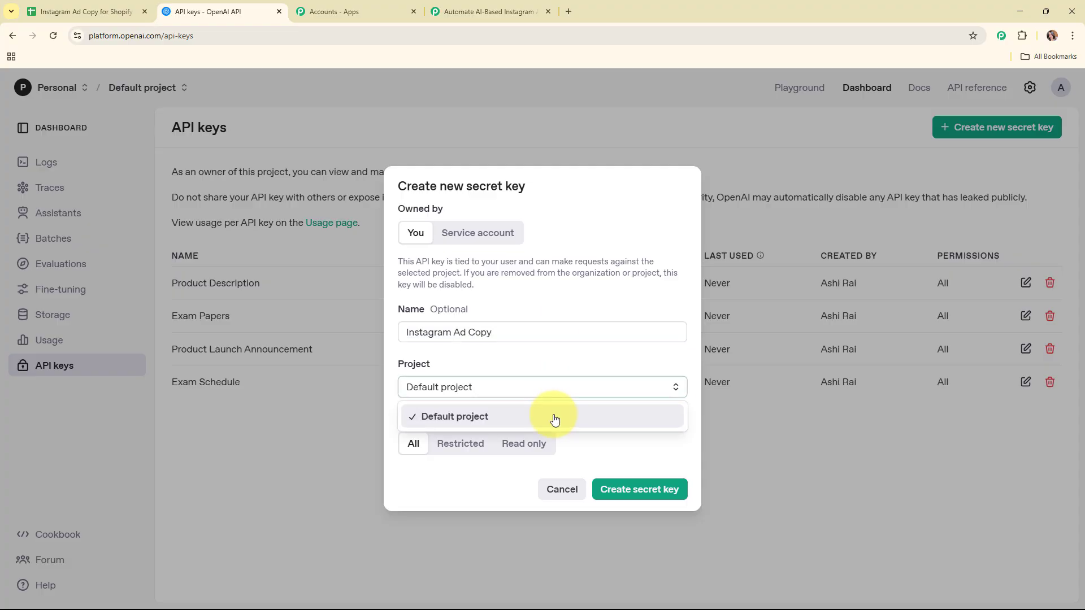
left_click(554, 416)
left_click(653, 501)
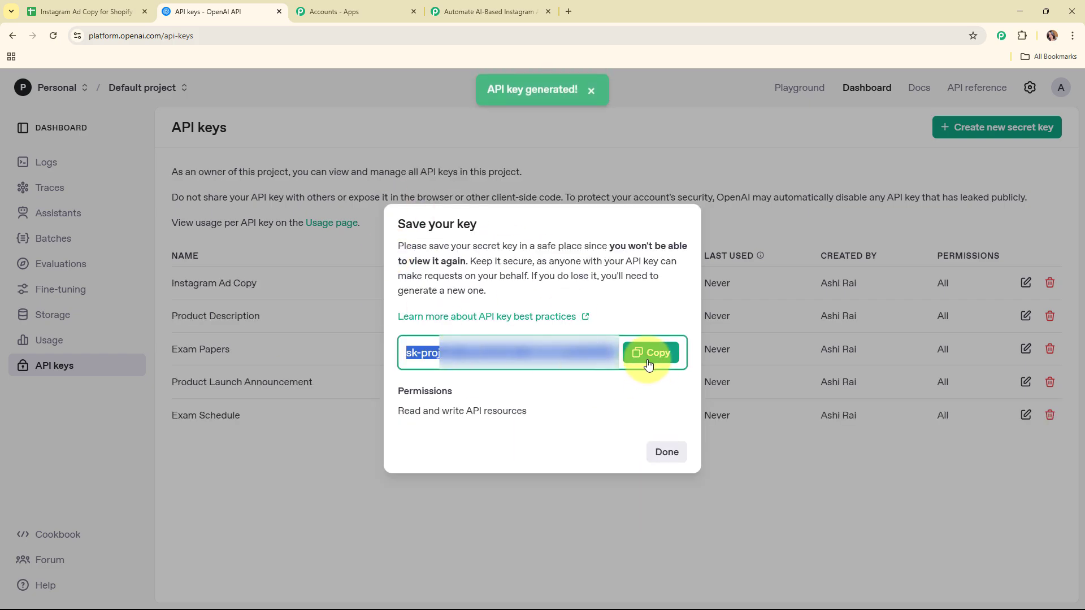
left_click(651, 354)
left_click(676, 452)
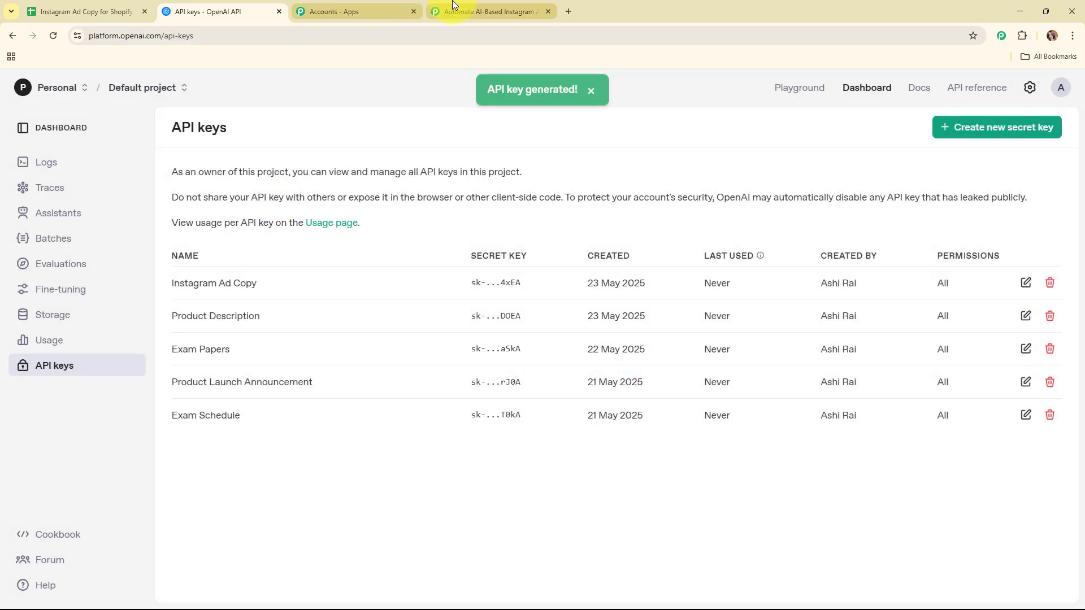
Step: Return to Pabbly Connect, paste the copied API key as the new OpenAI connection's token and save the connection
left_click(486, 11)
right_click(566, 382)
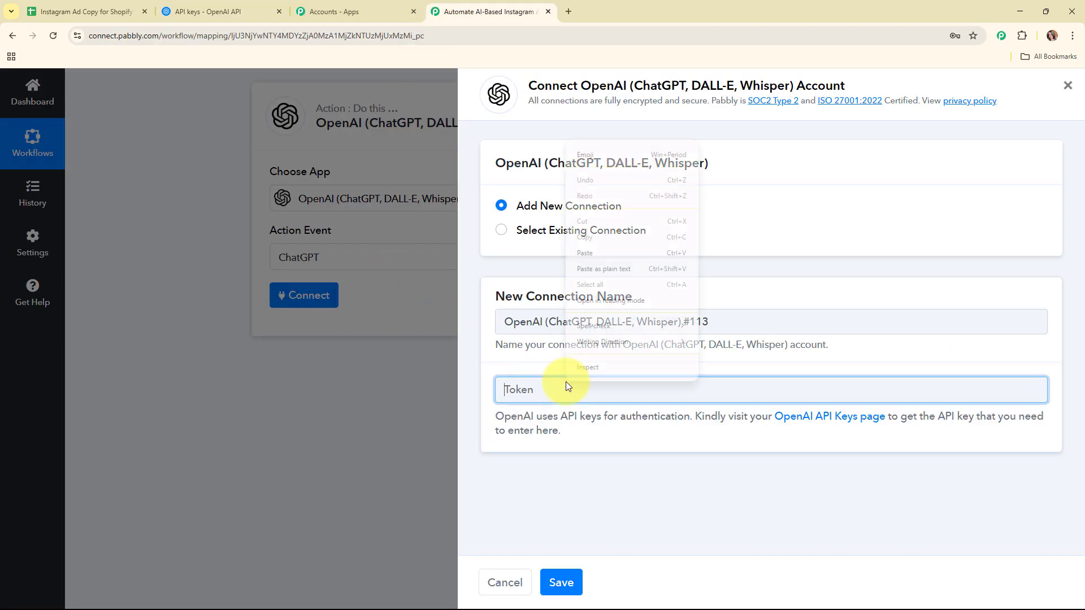
left_click(584, 253)
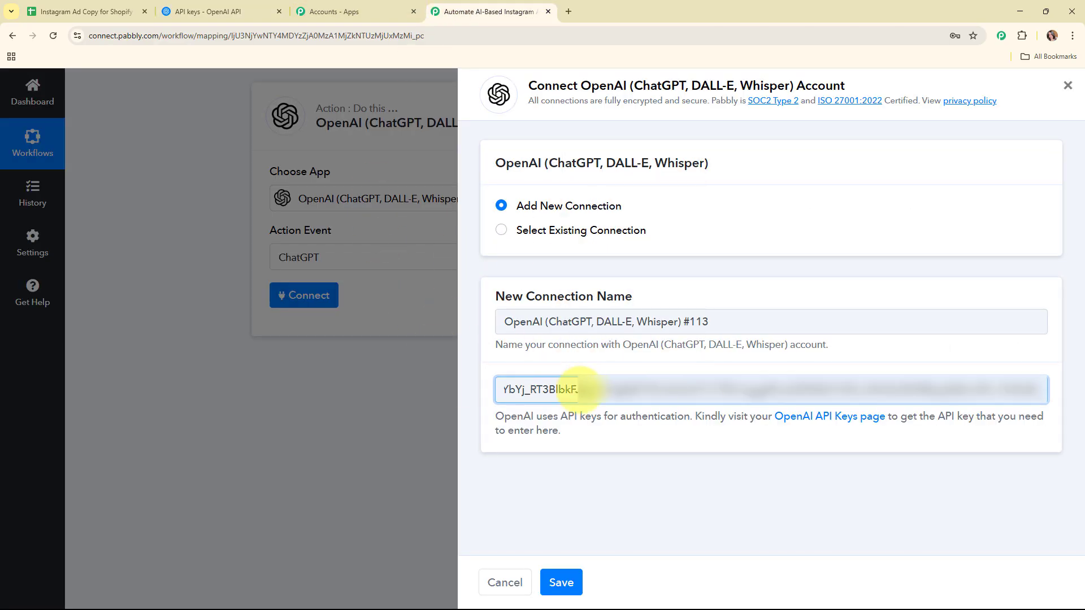
left_click(574, 581)
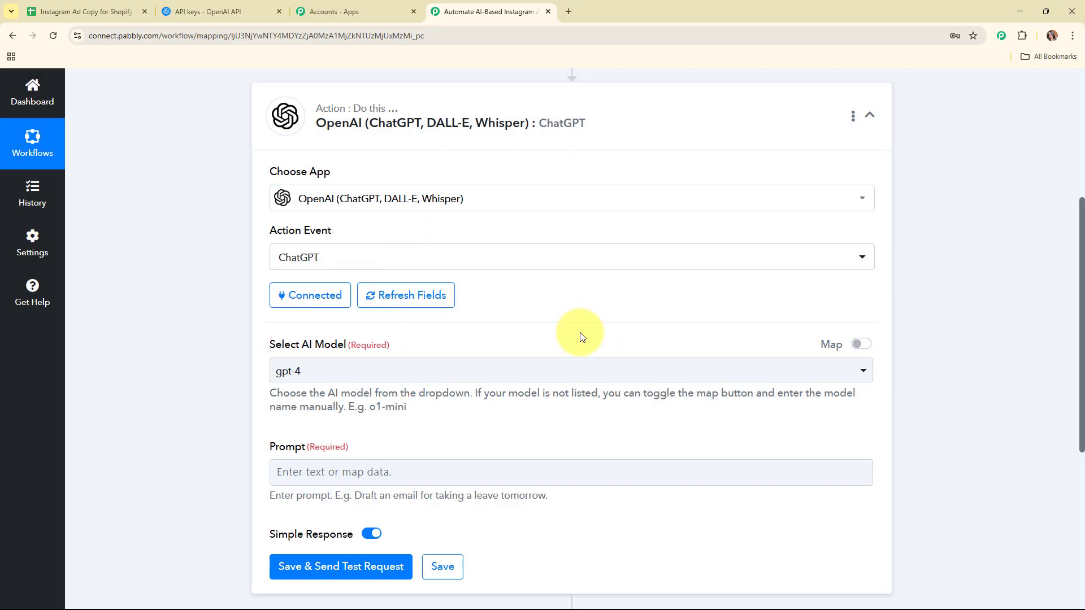
Step: Look through the available AI models for the ChatGPT action and select gpt-4o-mini
scroll(578, 323, "down", 3)
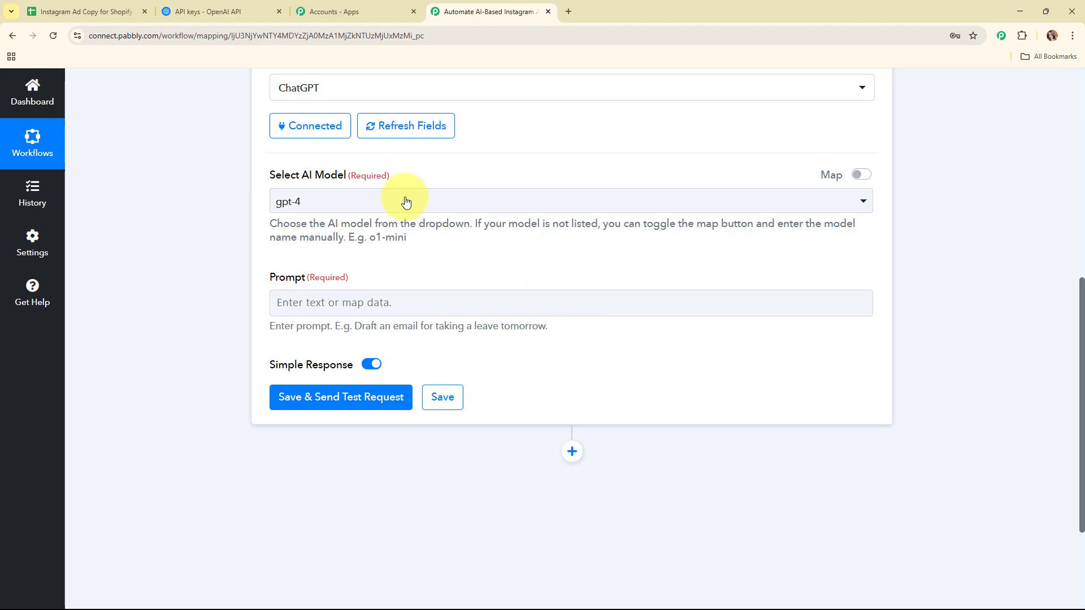
left_click_drag(266, 173, 448, 169)
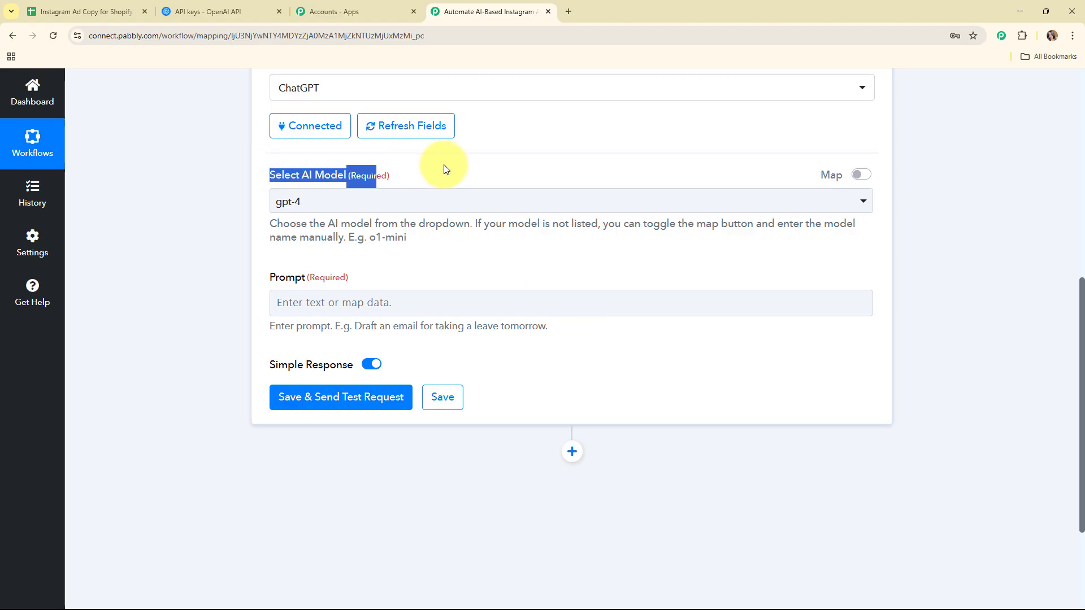
left_click(489, 271)
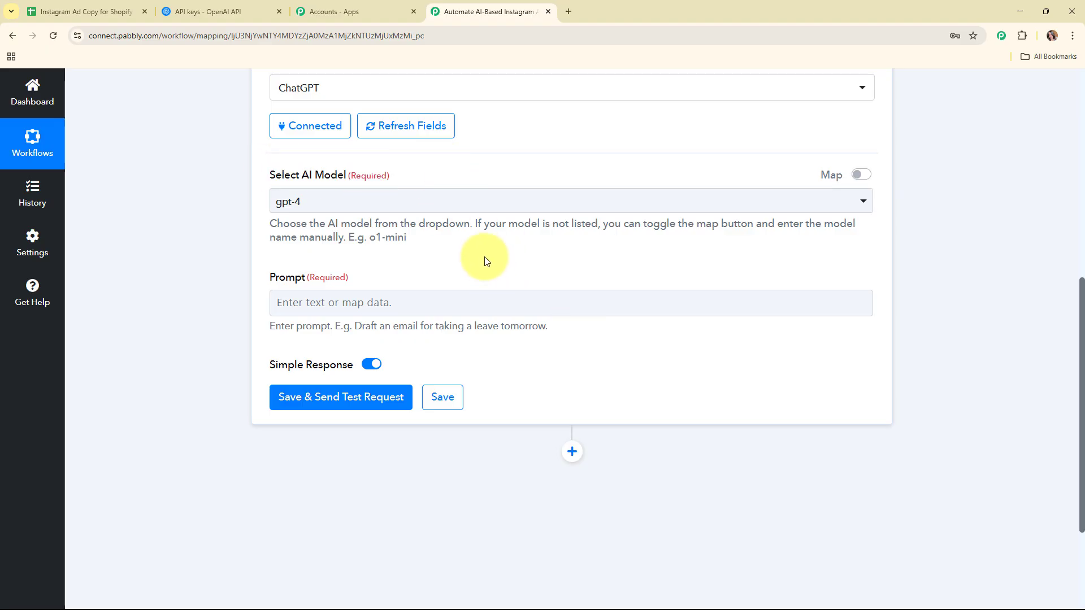
left_click(465, 197)
scroll(535, 395, "down", 3)
scroll(536, 398, "up", 3)
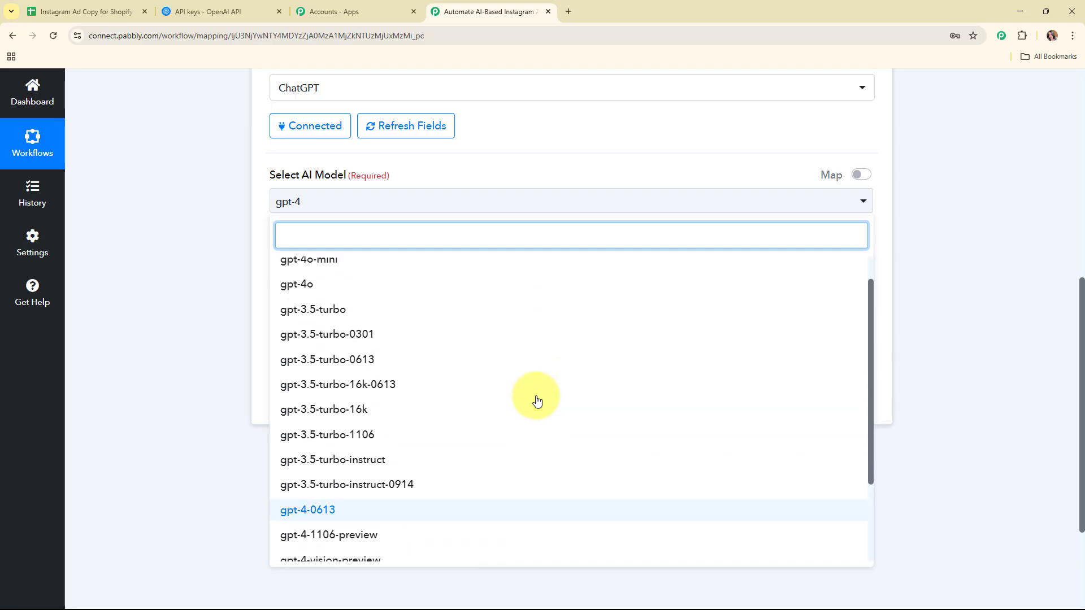
scroll(535, 398, "up", 1)
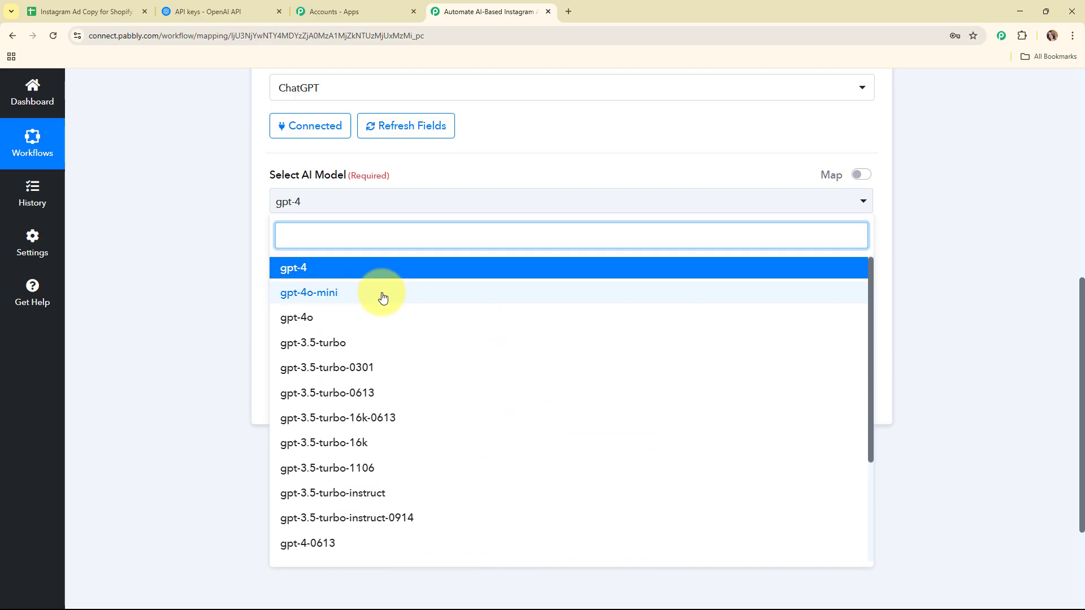
left_click(382, 294)
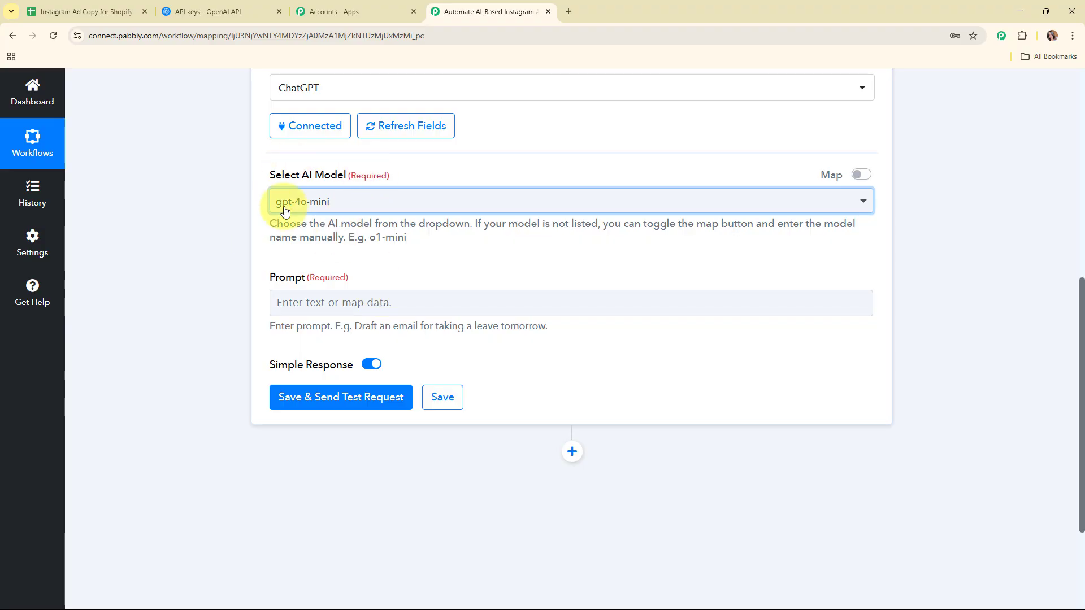
Step: Paste the prepared Instagram ad copywriter prompt, including the product detail labels and output format, as the ChatGPT action's prompt
left_click_drag(357, 281, 270, 274)
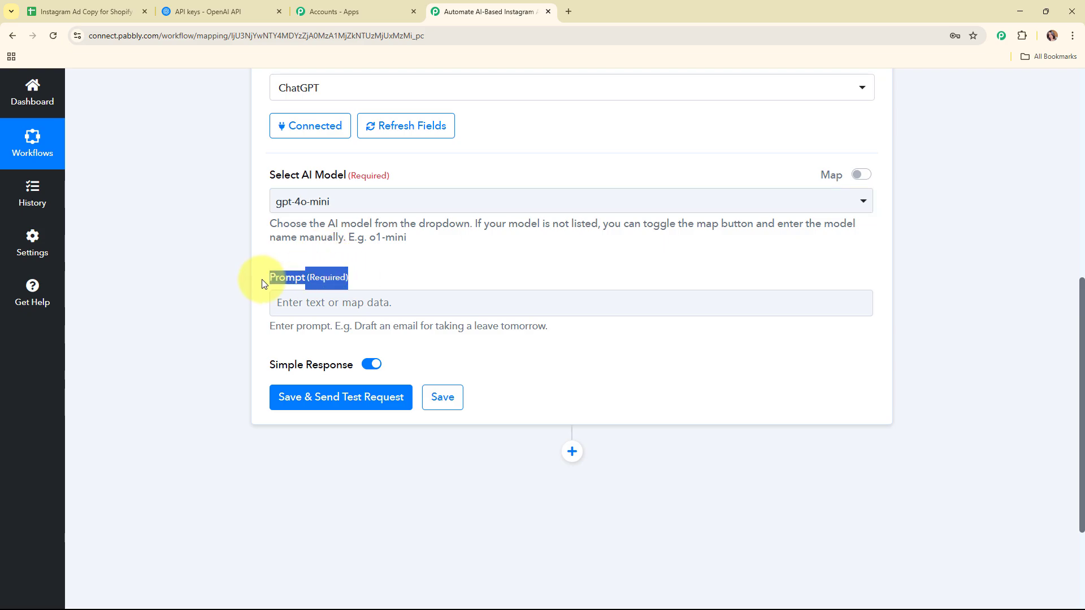
left_click(291, 331)
left_click(291, 302)
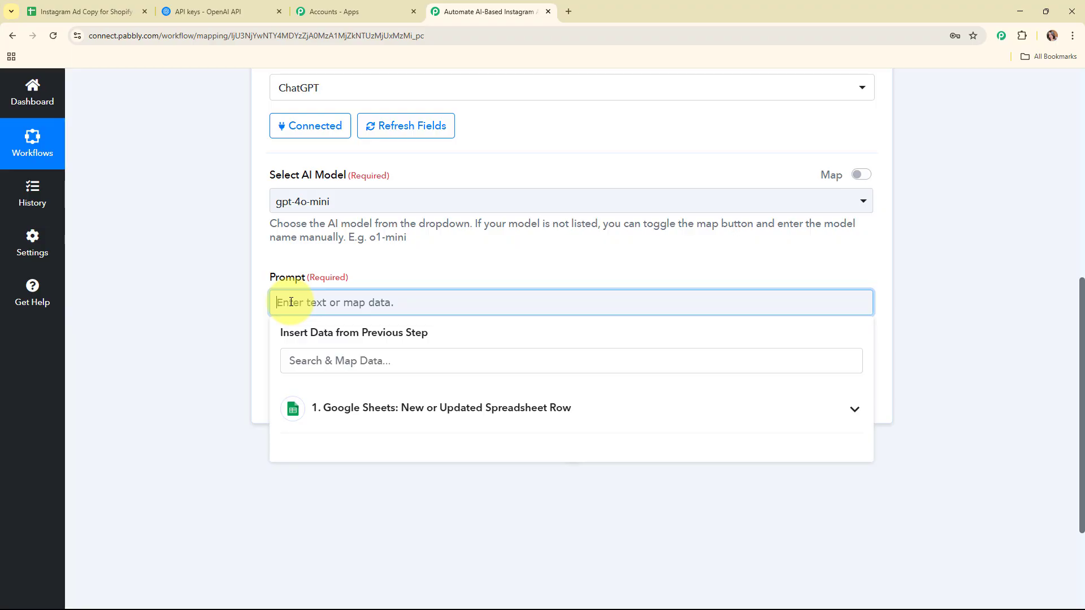
key("ctrl+v")
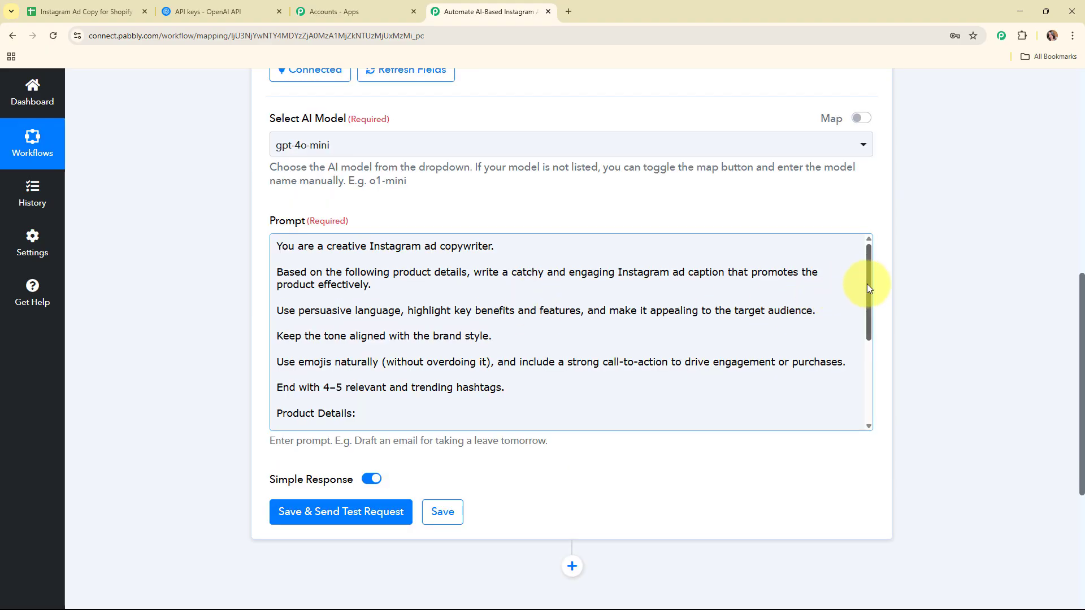
left_click_drag(868, 287, 859, 361)
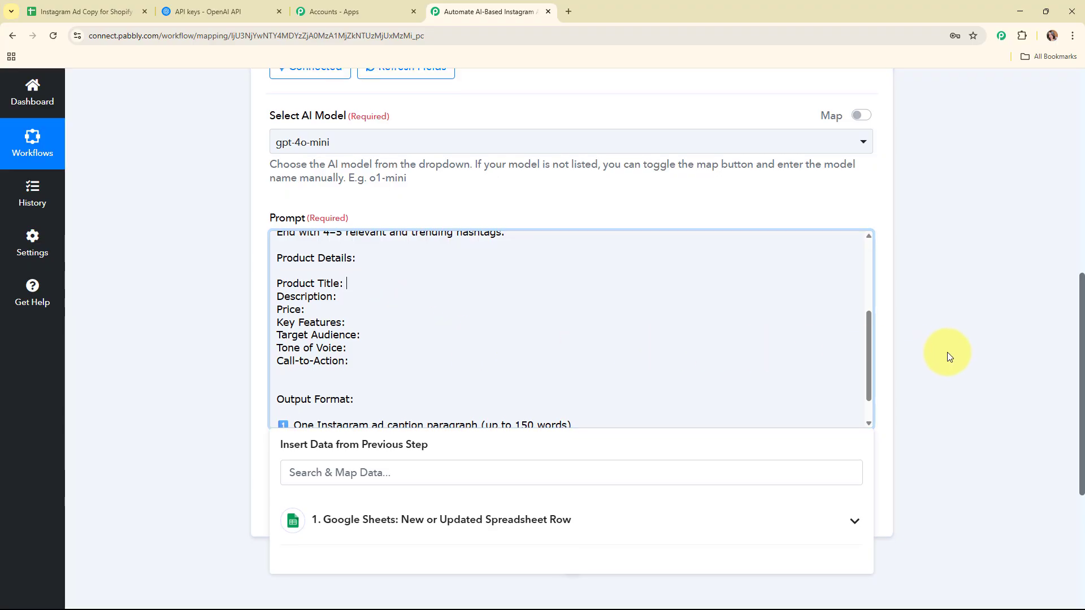
Step: Map the Google Sheets Product Title and Product Description values after the Product Title and Description labels in the prompt
scroll(939, 353, "down", 1)
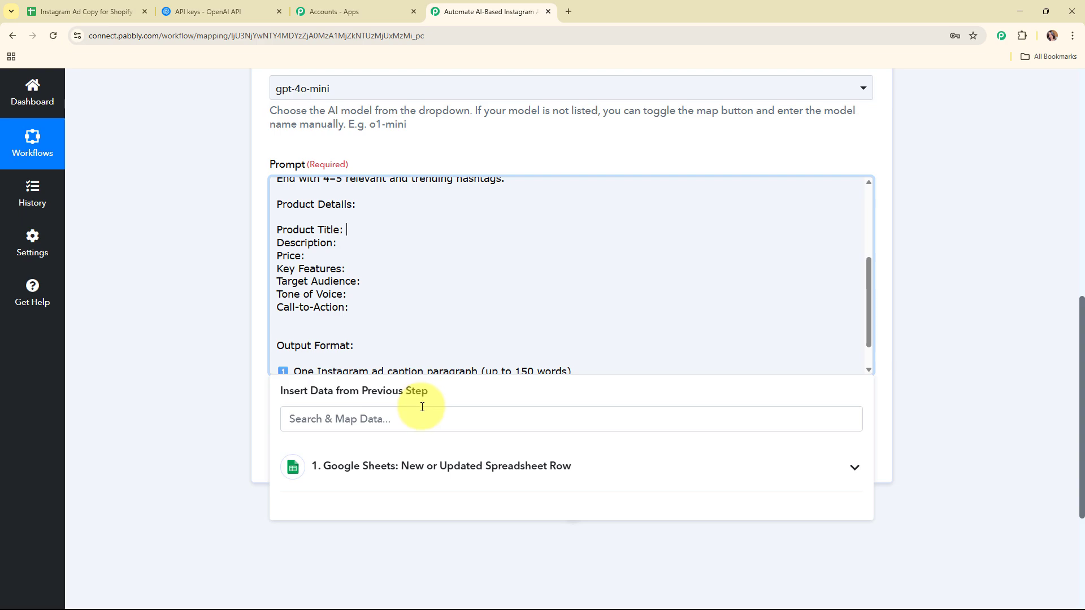
left_click(551, 470)
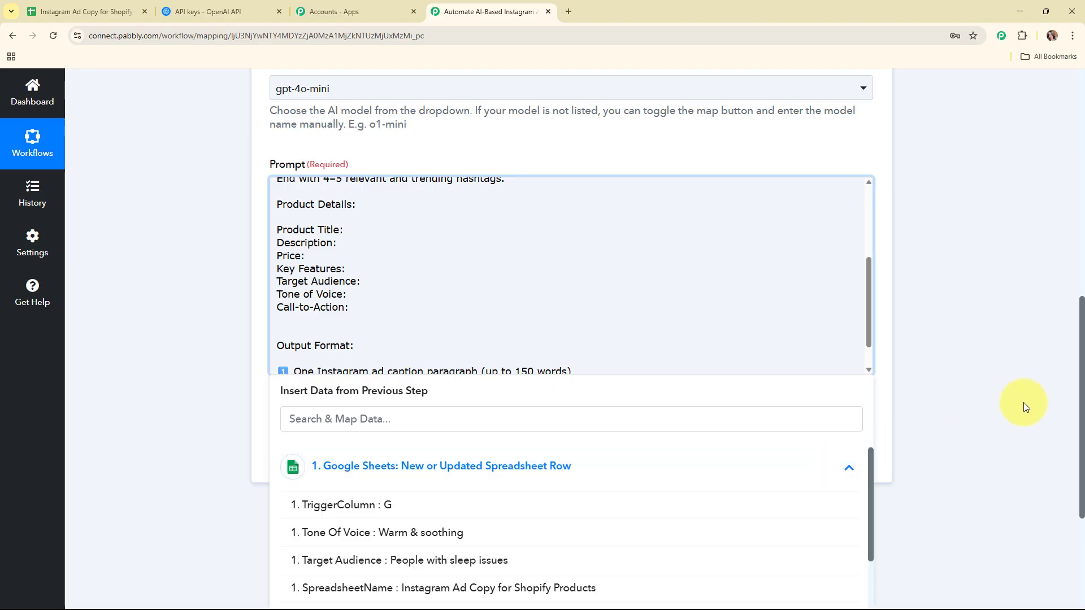
scroll(1002, 398, "down", 3)
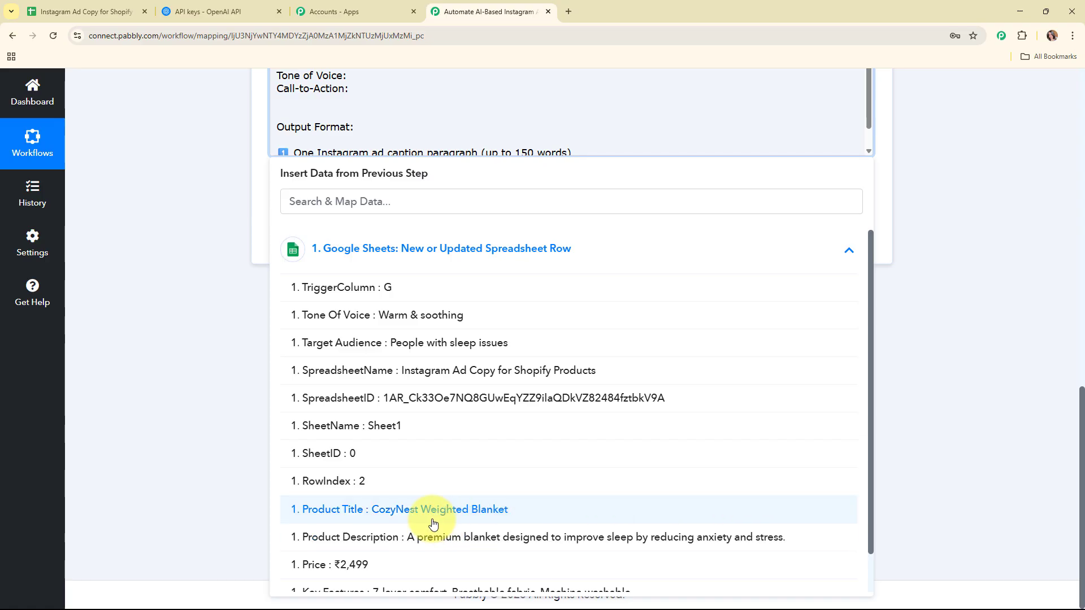
left_click(419, 512)
left_click(367, 88)
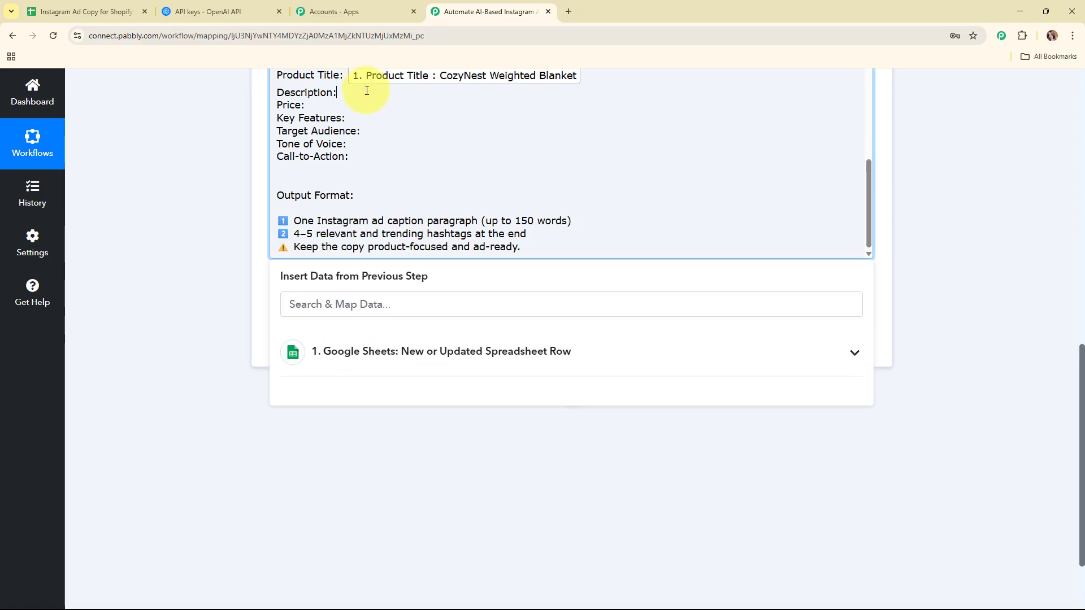
left_click(468, 345)
scroll(491, 516, "down", 2)
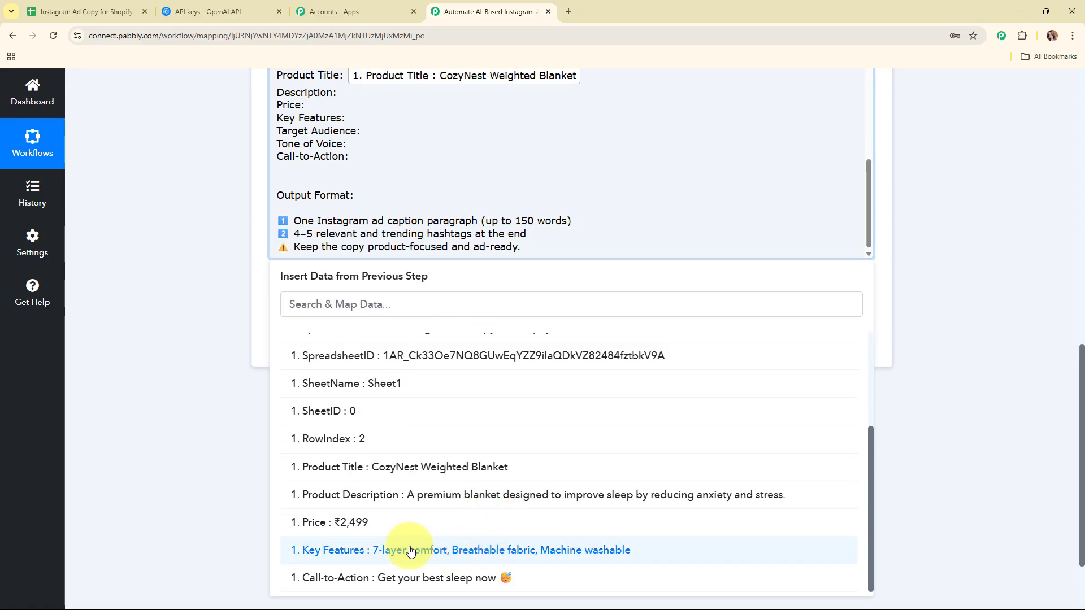
left_click(429, 494)
Step: Map the Google Sheets Price and Key Features values after their matching labels in the prompt
left_click(362, 122)
left_click(399, 347)
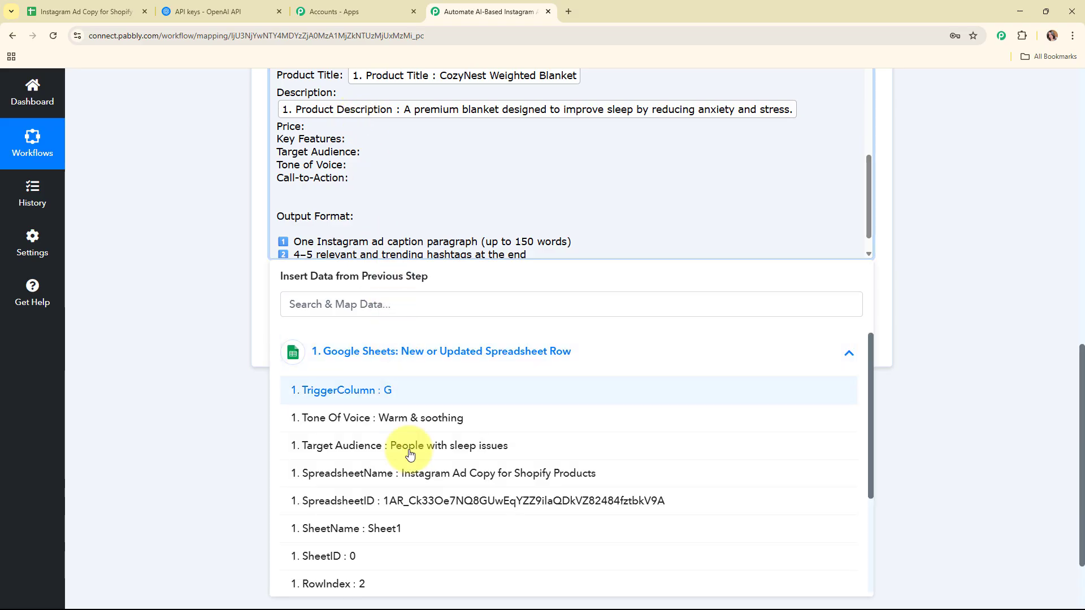
scroll(407, 486, "down", 3)
left_click(411, 520)
left_click(350, 147)
left_click(383, 374)
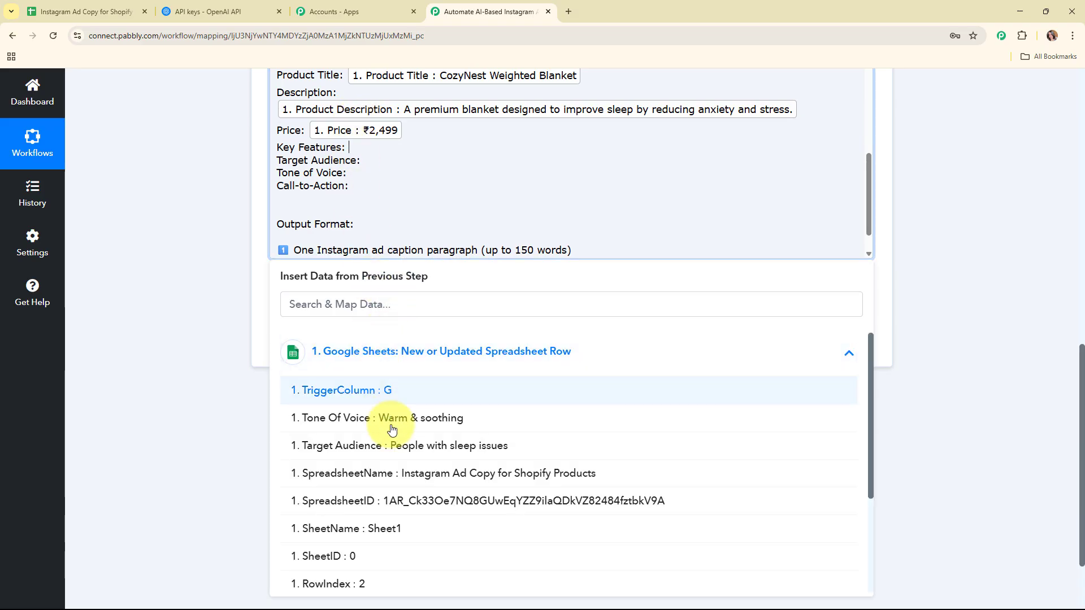
scroll(455, 496, "down", 3)
left_click(440, 497)
Step: Map the Google Sheets Target Audience, Tone Of Voice and Call-to-Action values after their matching labels in the prompt
left_click(396, 374)
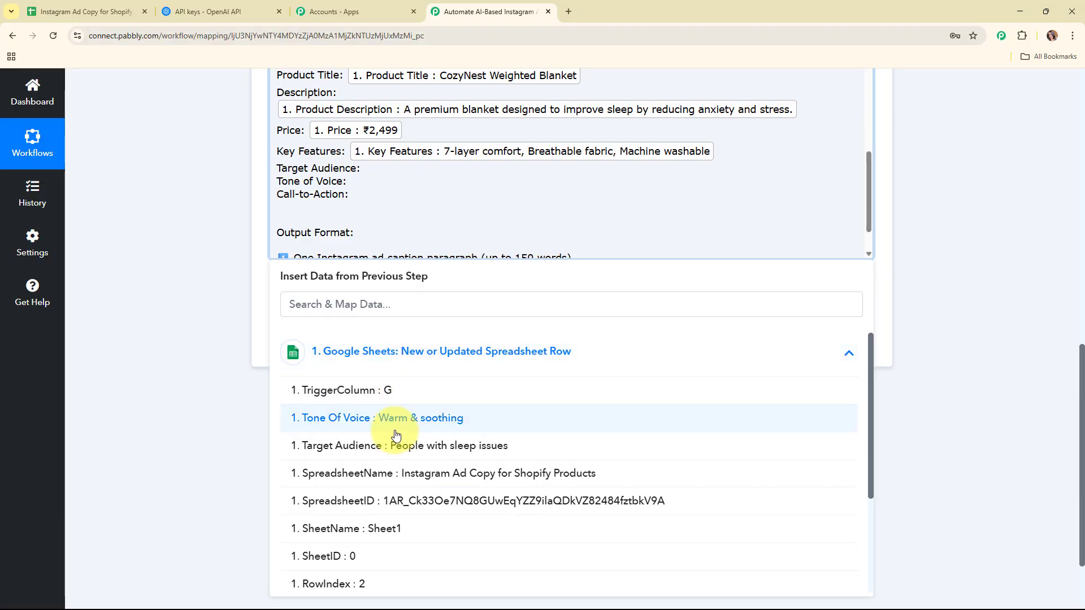
scroll(388, 435, "down", 3)
left_click(390, 435)
left_click(395, 192)
left_click(390, 352)
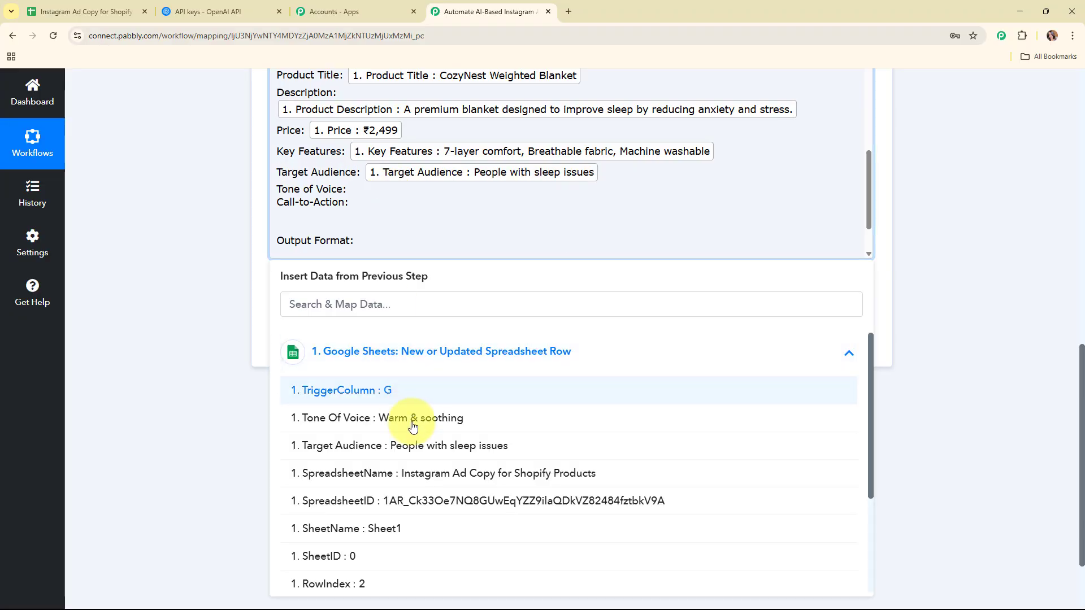
left_click(432, 420)
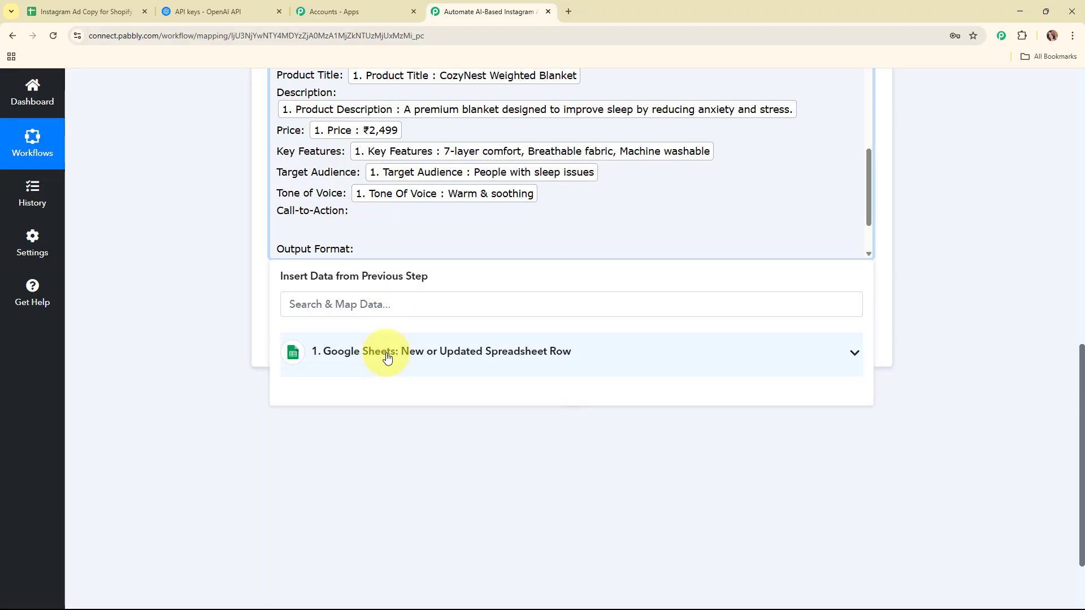
left_click(387, 356)
left_click(400, 393)
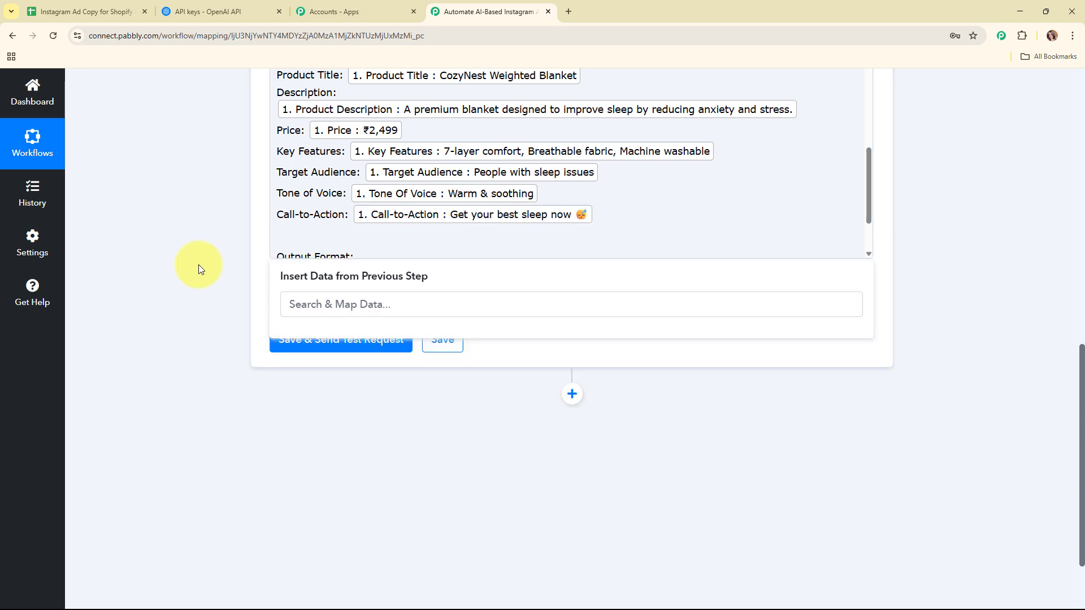
left_click(199, 264)
Step: Check the completed prompt, save the ChatGPT action and send a test request
scroll(675, 248, "up", 5)
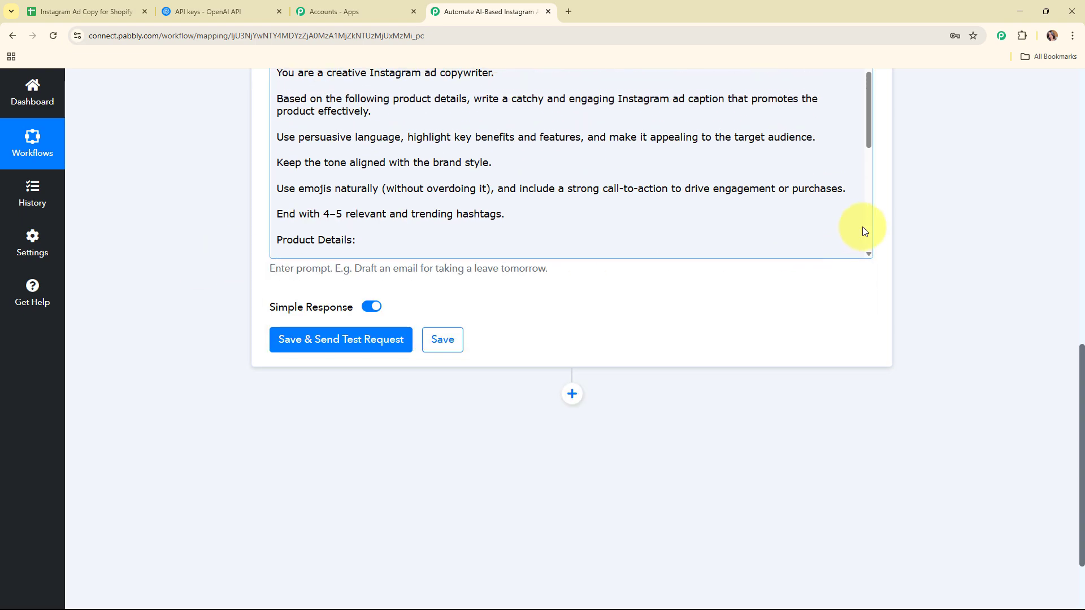
scroll(933, 253, "up", 3)
scroll(932, 254, "up", 3)
scroll(932, 253, "down", 6)
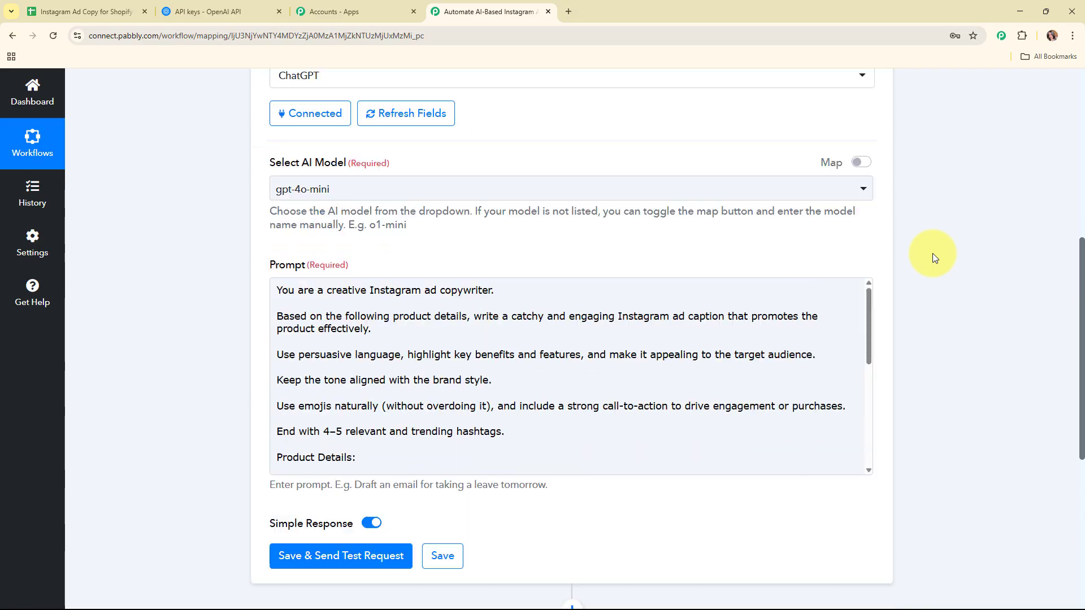
left_click(328, 293)
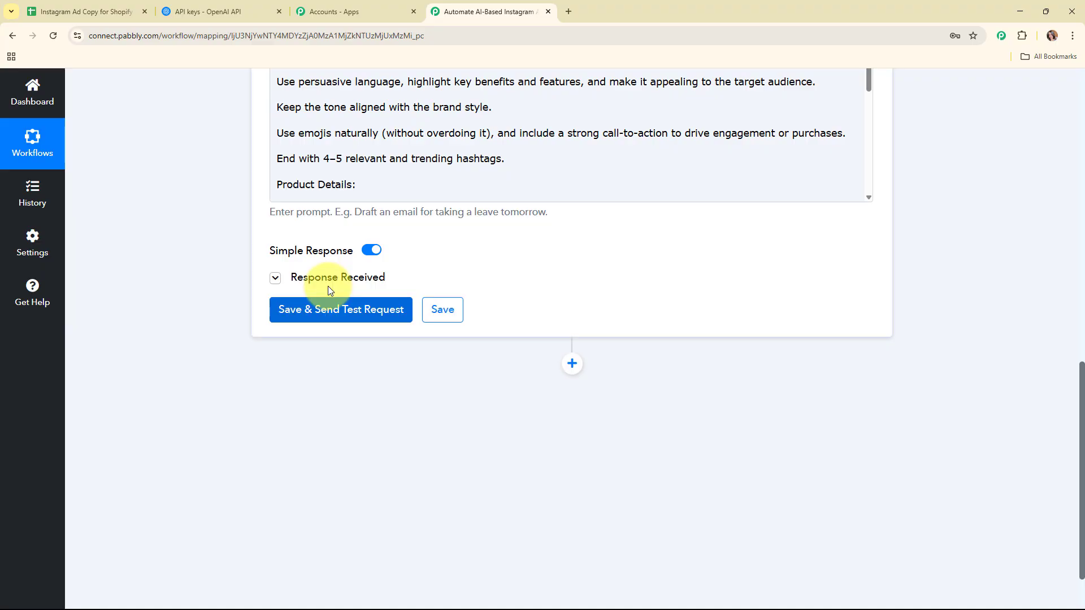
Step: Examine the ad copy and hashtags in the response's Choices 0 Message Content, and collapse the ChatGPT action
scroll(941, 284, "down", 1)
scroll(942, 286, "down", 4)
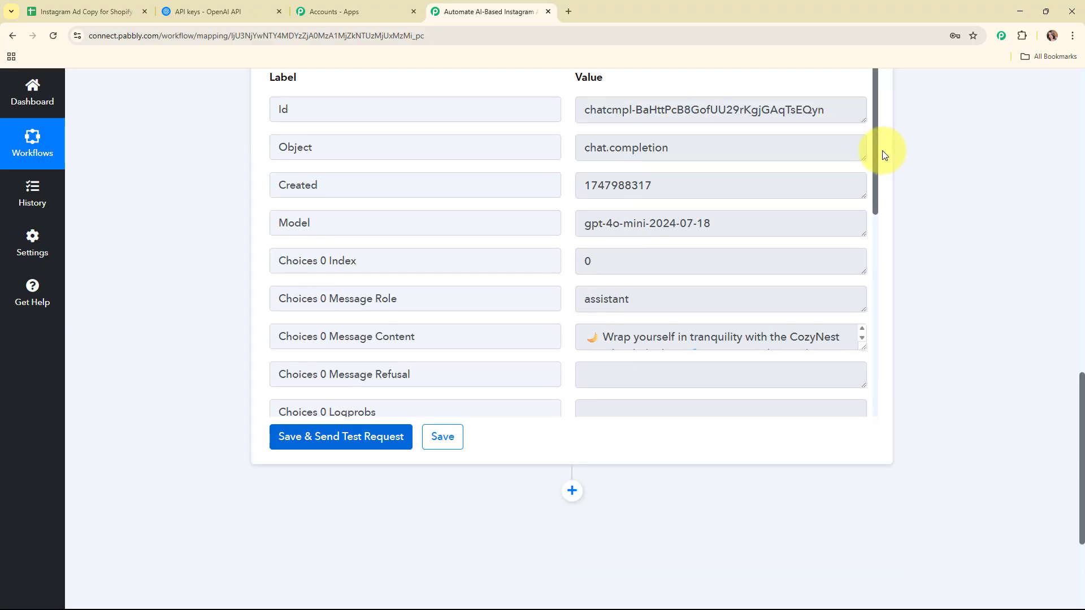
left_click_drag(876, 176, 841, 412)
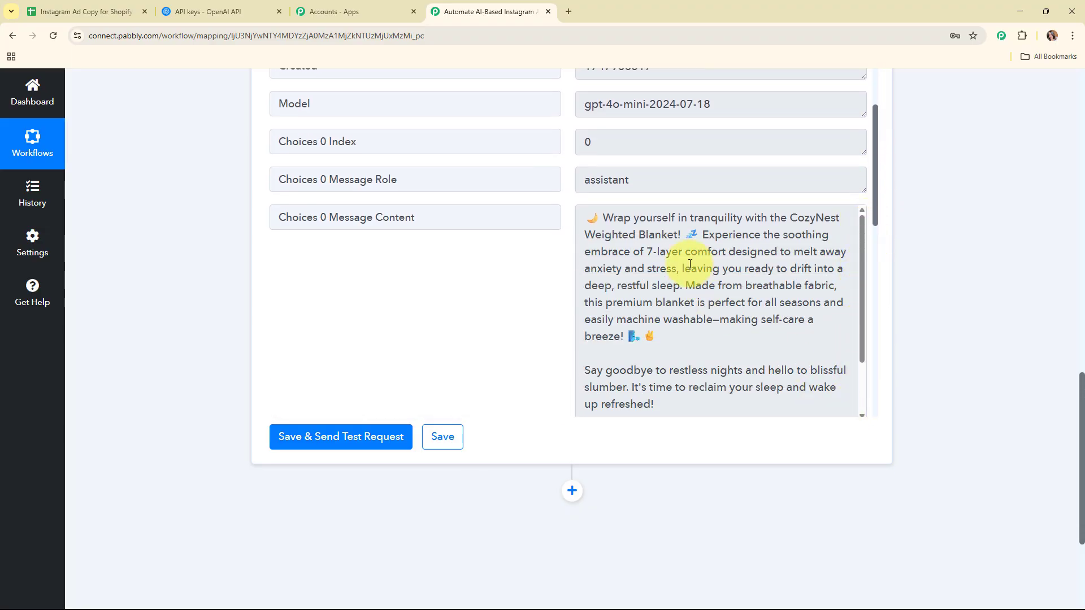
scroll(690, 264, "down", 2)
scroll(690, 264, "down", 3)
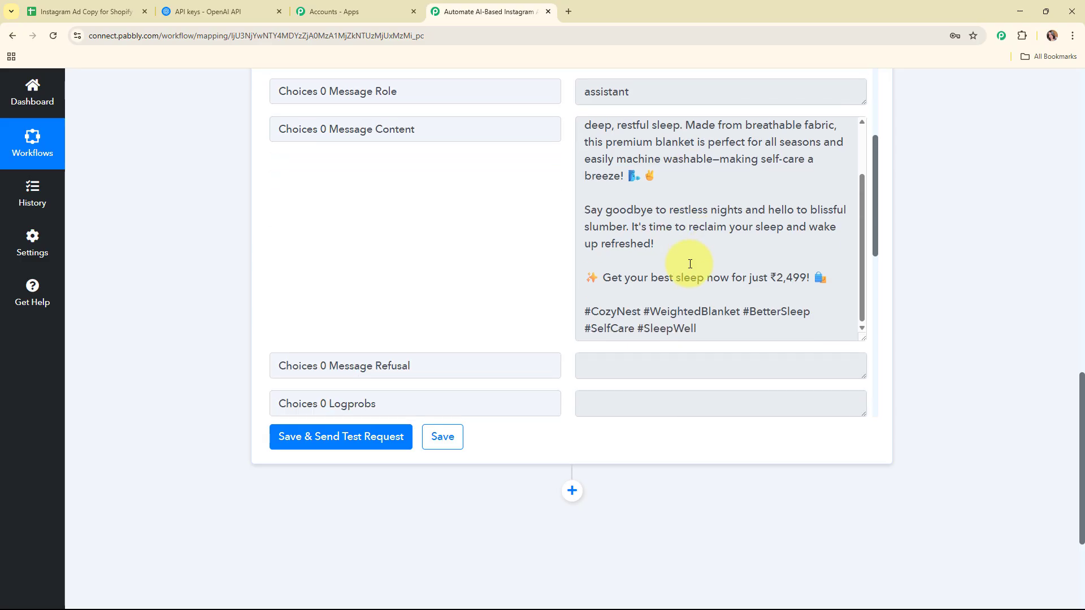
scroll(942, 206, "up", 2)
scroll(942, 208, "up", 15)
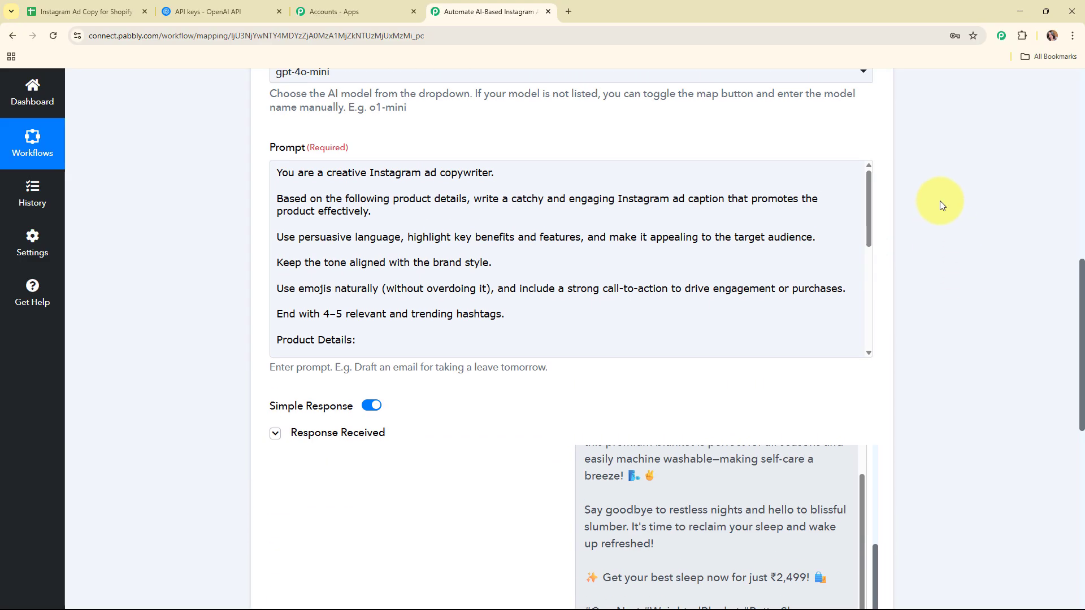
left_click(870, 226)
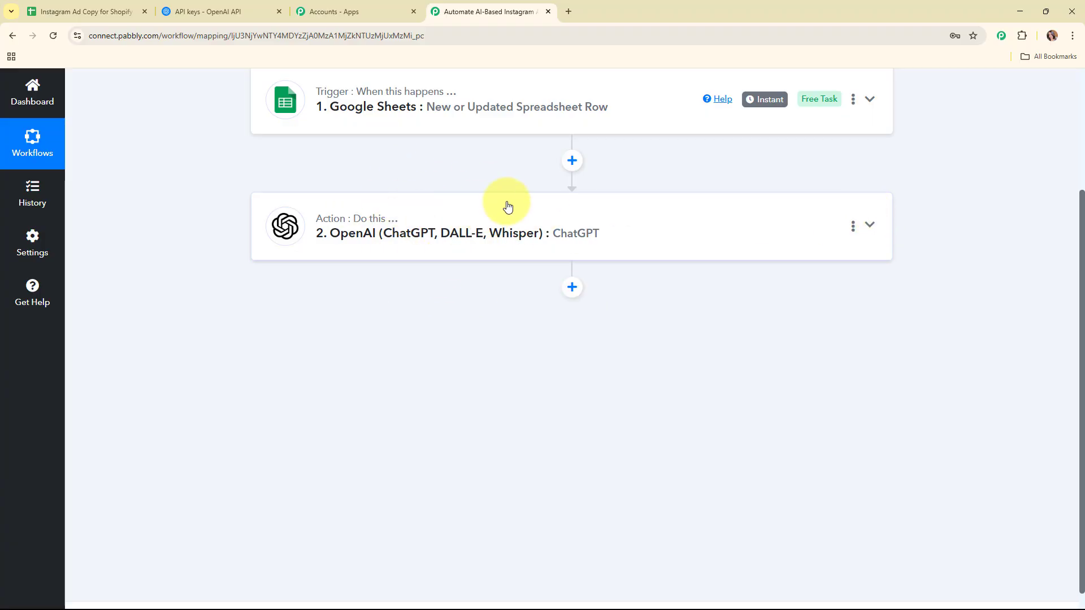
Step: Switch to the Google Sheets spreadsheet, check the Ad Copy Generated cell in row 2 and return to Pabbly Connect
left_click(79, 11)
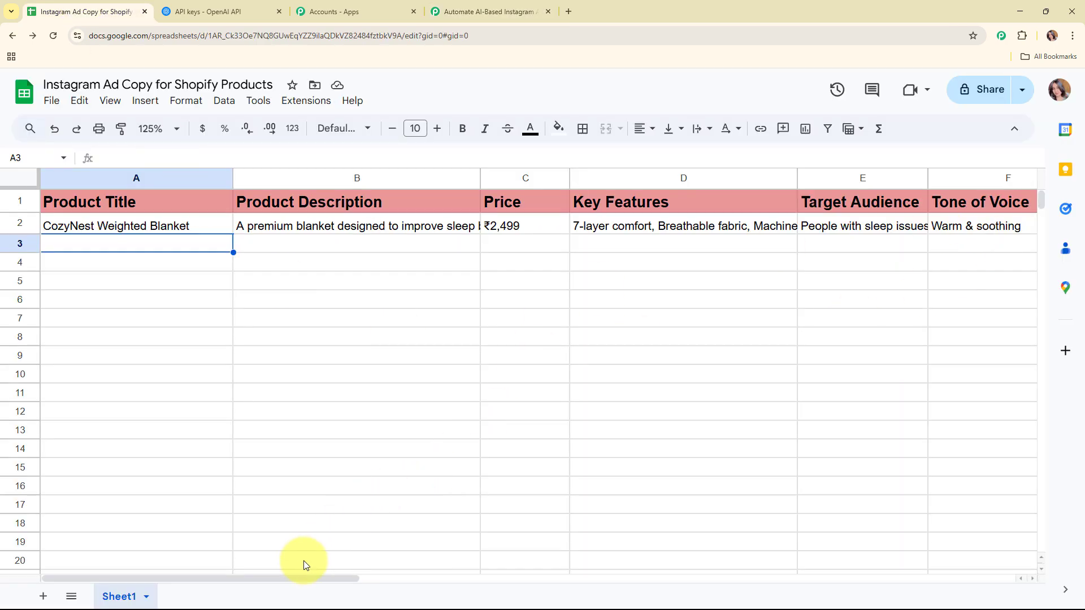
left_click_drag(300, 577, 502, 577)
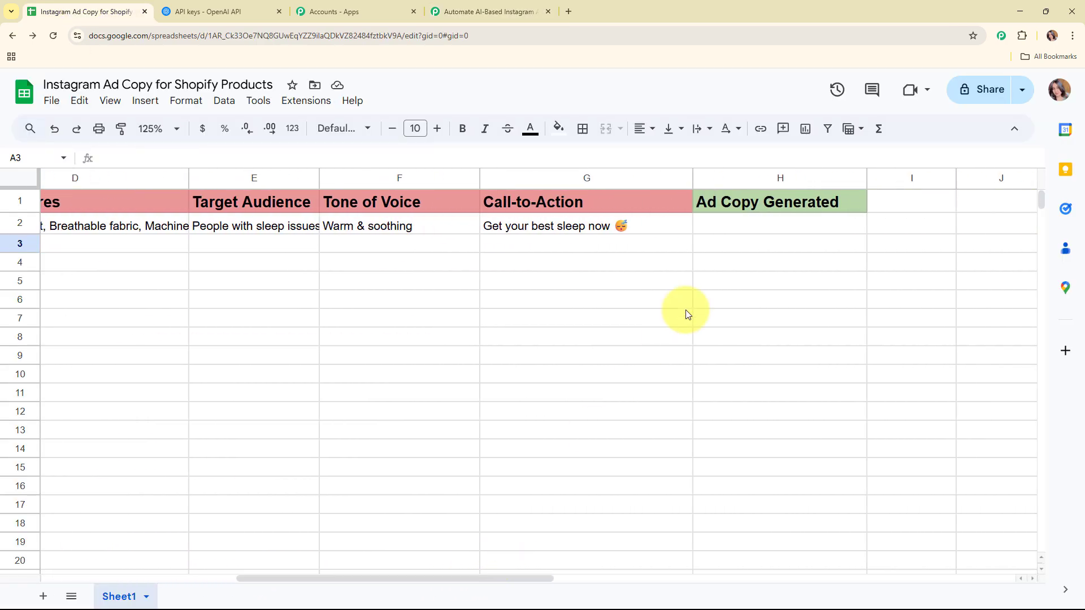
left_click(737, 226)
left_click(470, 10)
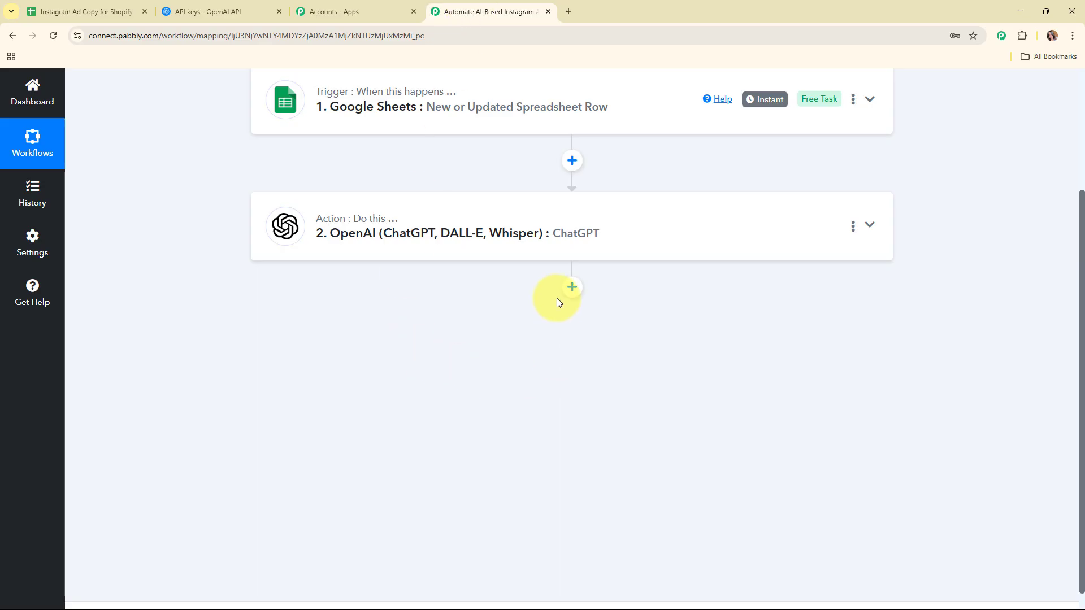
Step: Add a Google Sheets action after the ChatGPT action and set its event to Update Cell Value
left_click(571, 288)
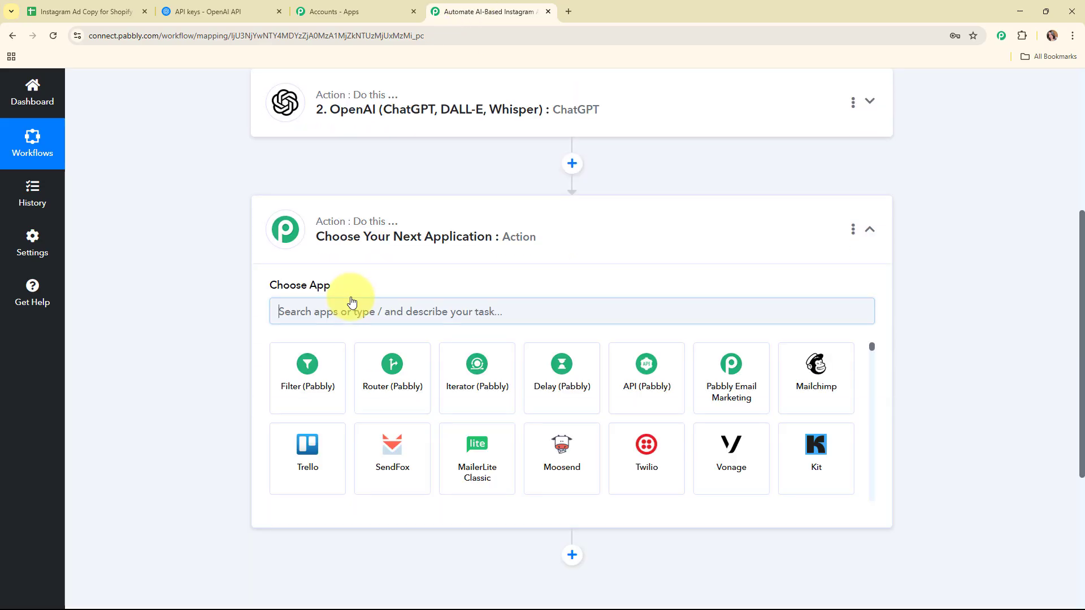
type("sh")
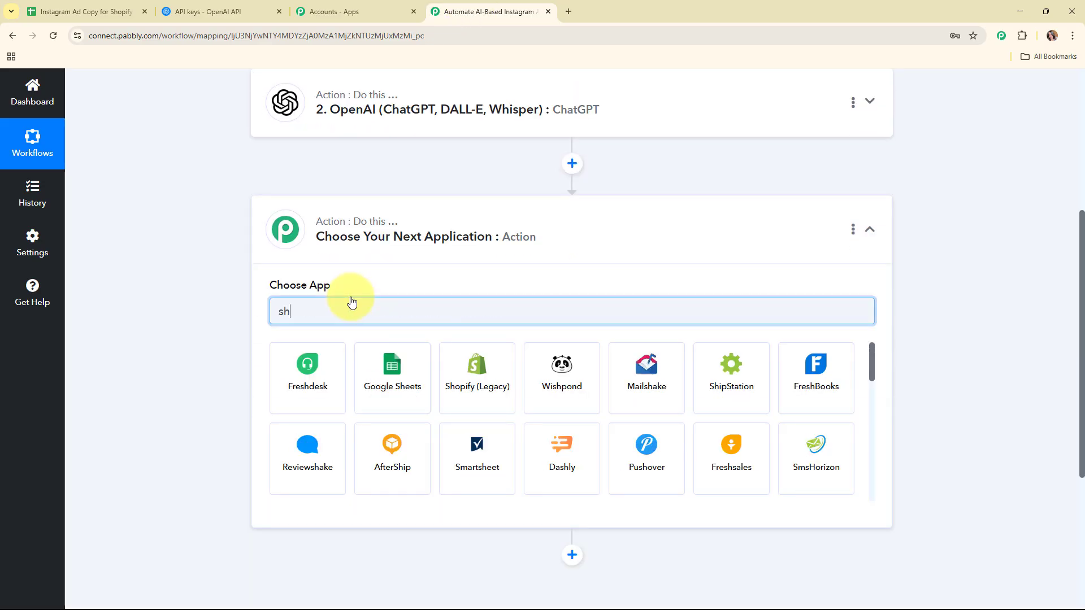
type("ee")
left_click(298, 377)
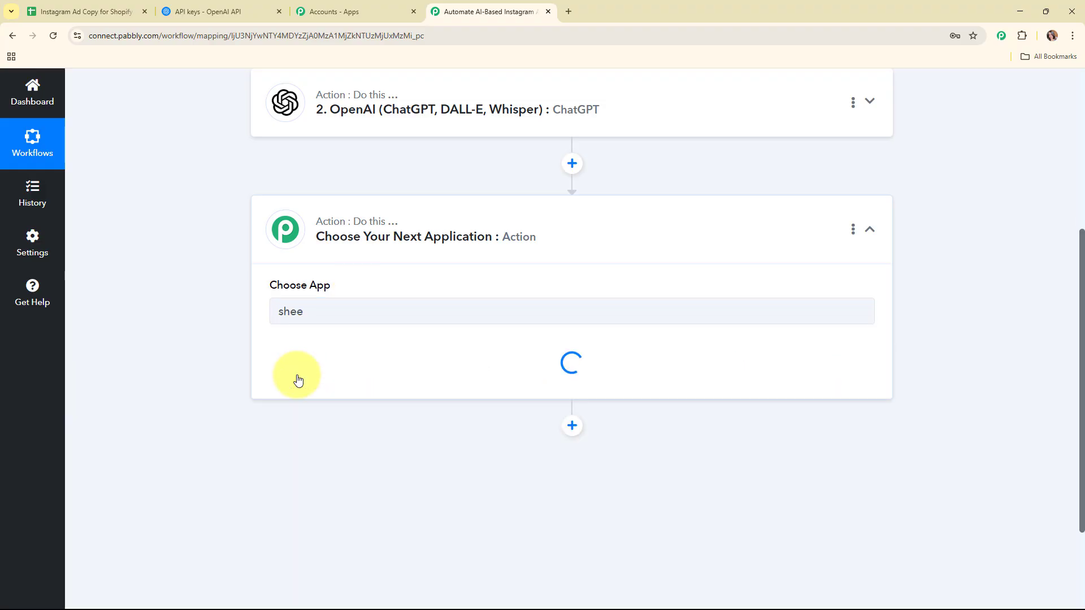
left_click(343, 377)
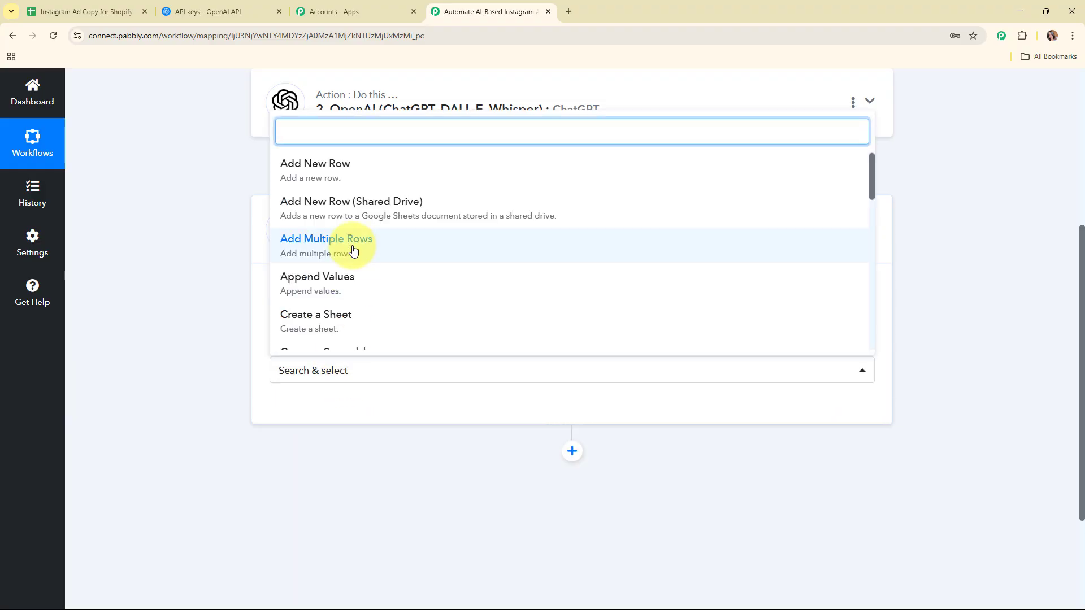
scroll(354, 249, "down", 7)
scroll(373, 314, "down", 1)
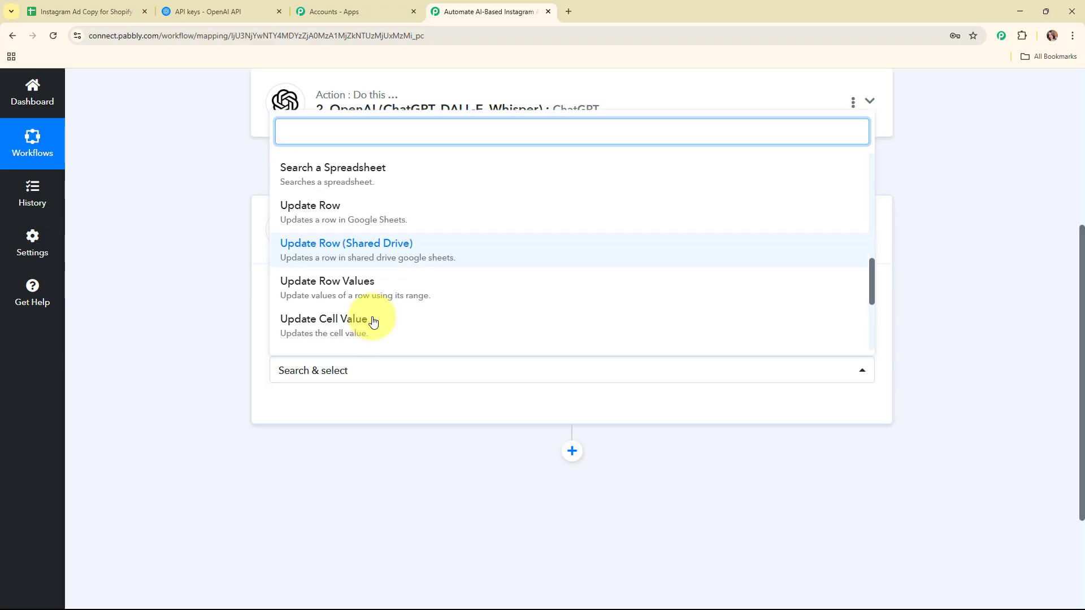
left_click(373, 320)
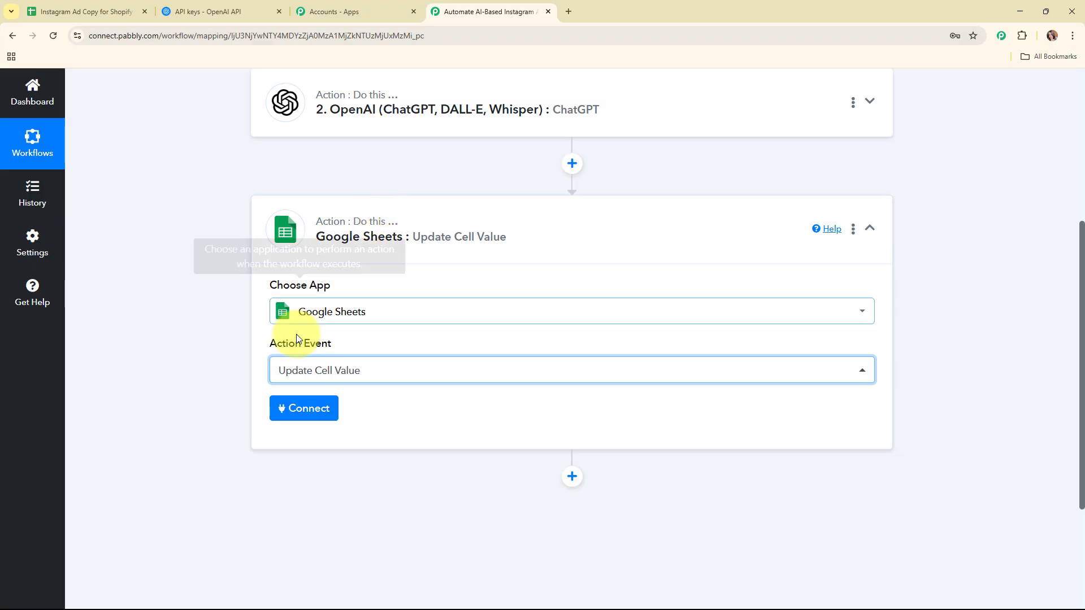
Step: Connect the Update Cell Value action through a new Google Sheets connection, signing in with the Pabbly Google account and allowing access
left_click(287, 408)
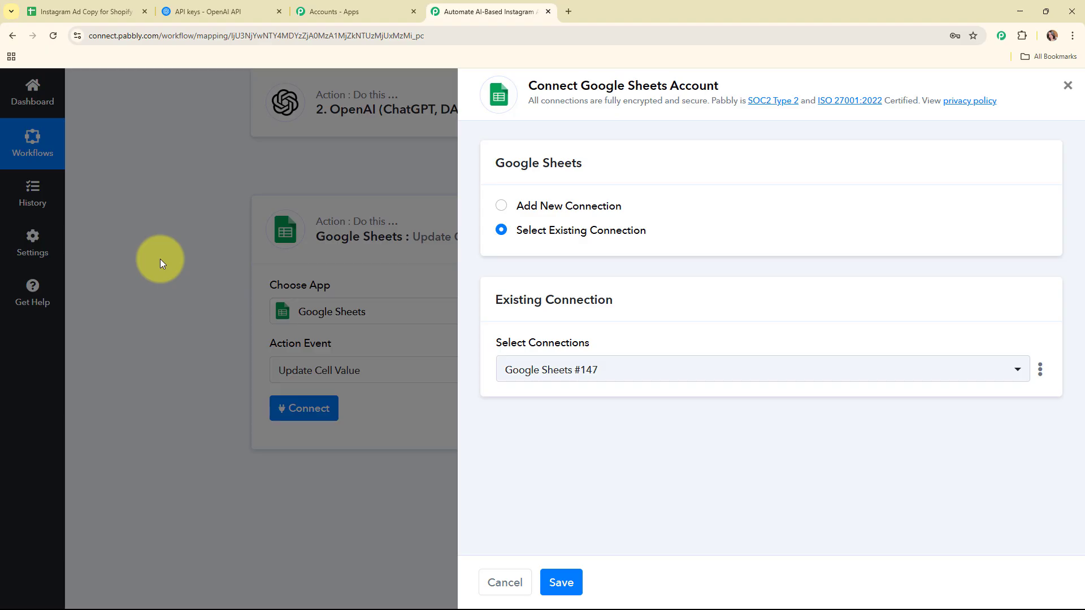
left_click(501, 207)
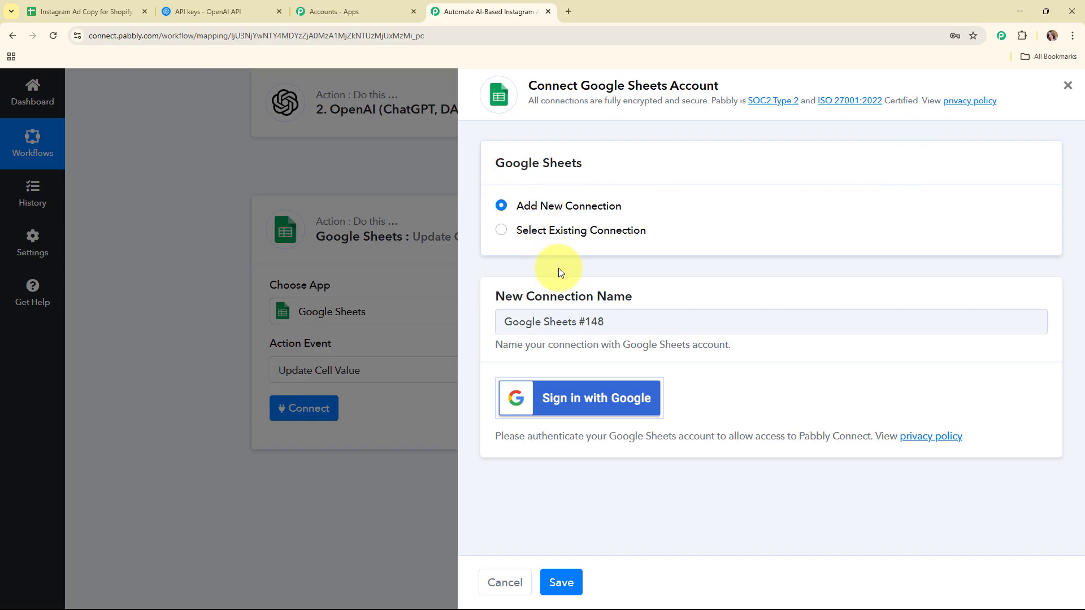
left_click(591, 405)
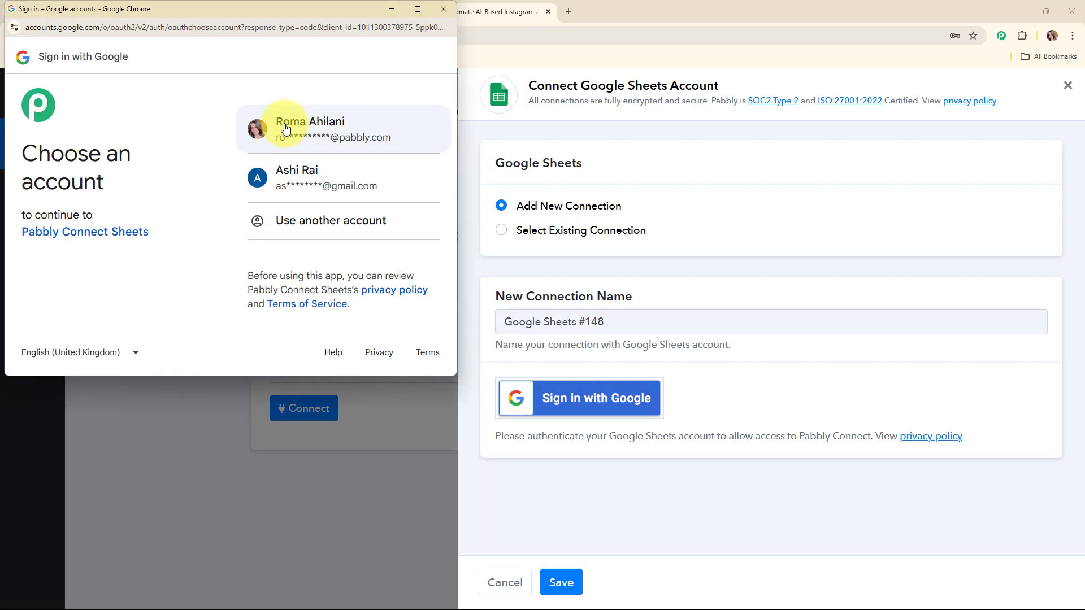
left_click(287, 129)
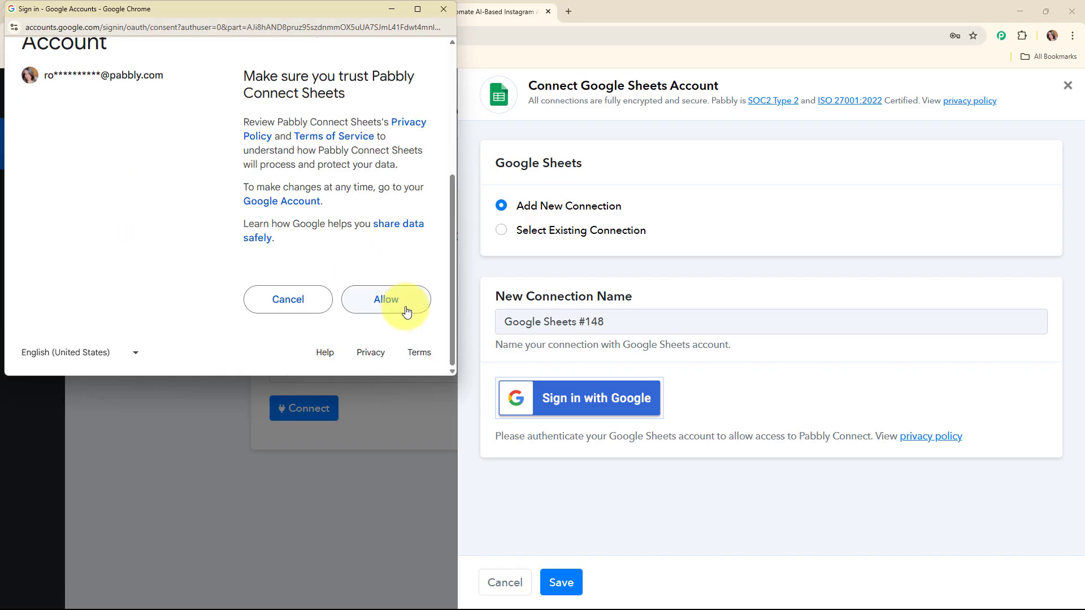
left_click(405, 307)
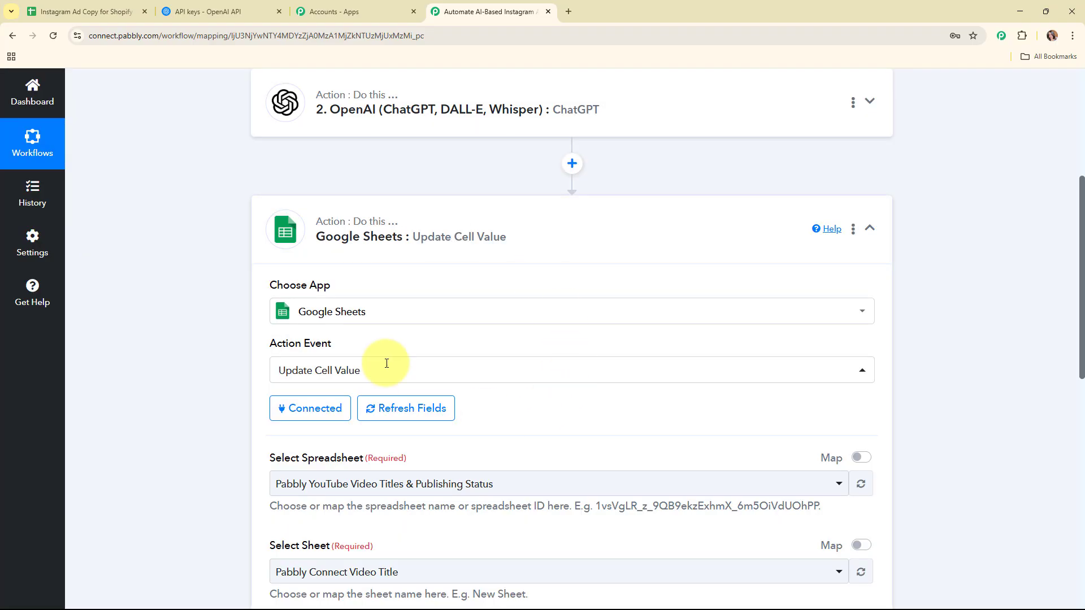
Step: Choose the spreadsheet "Instagram Ad Copy for Shopify Products" and its Sheet1 as the target of the cell update
scroll(558, 326, "down", 4)
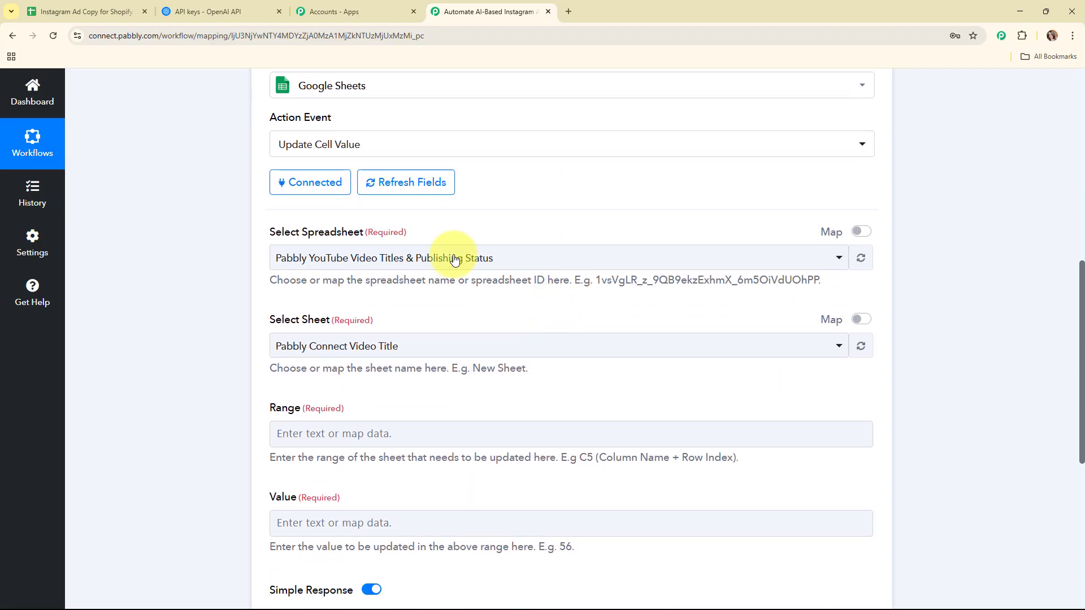
double_click(281, 235)
left_click_drag(344, 235, 473, 236)
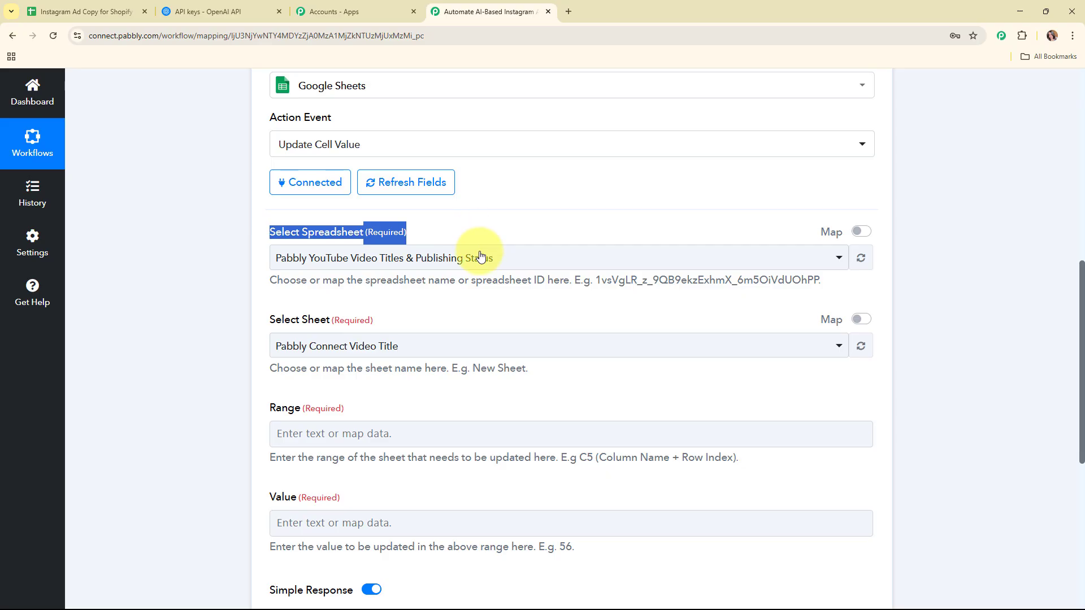
left_click(505, 308)
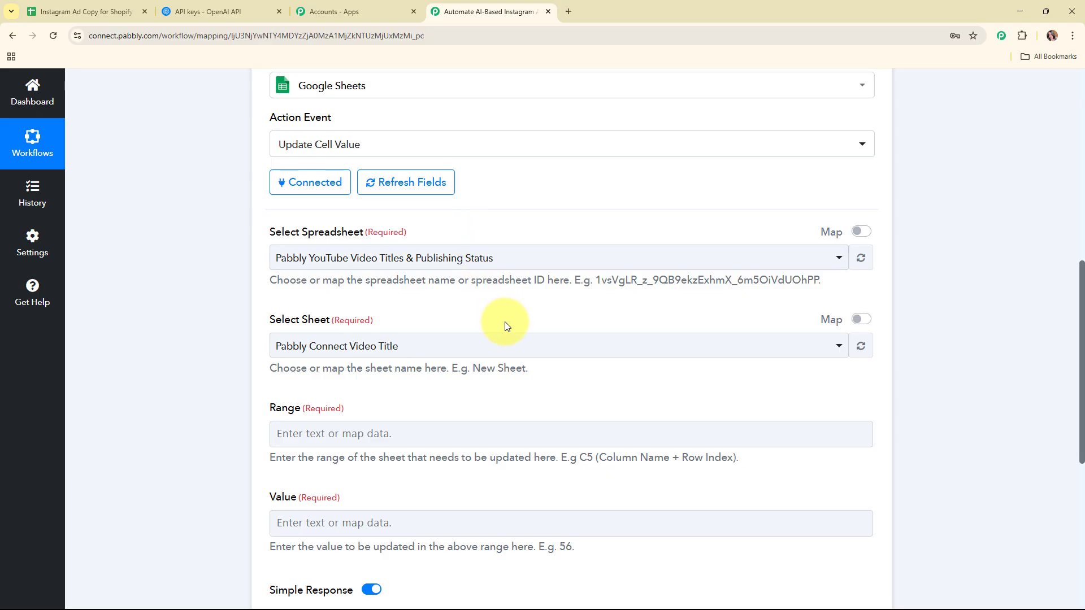
left_click(105, 7)
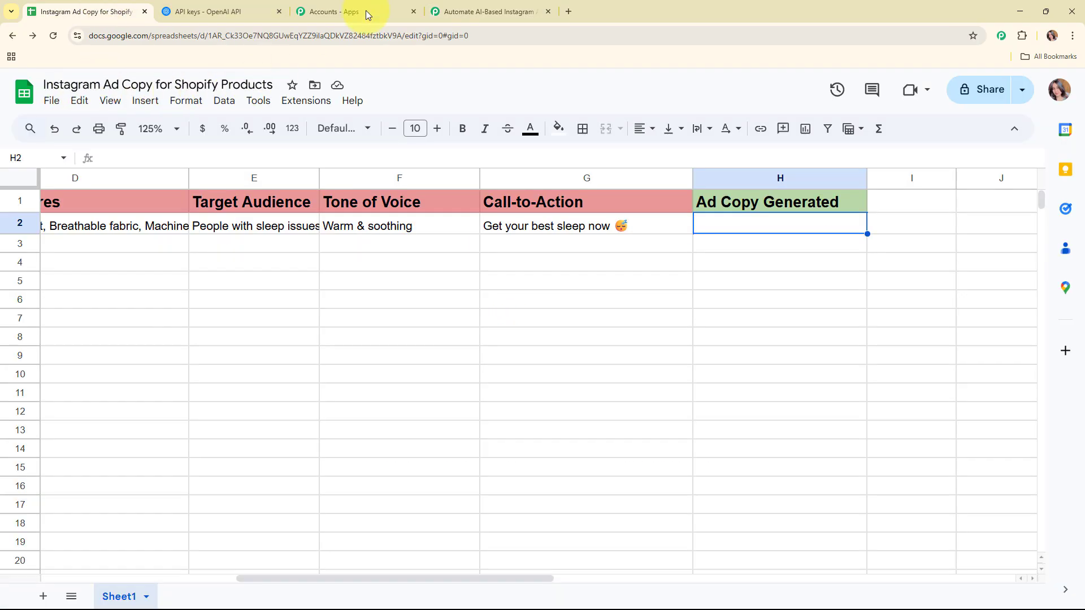
left_click(470, 11)
left_click(489, 258)
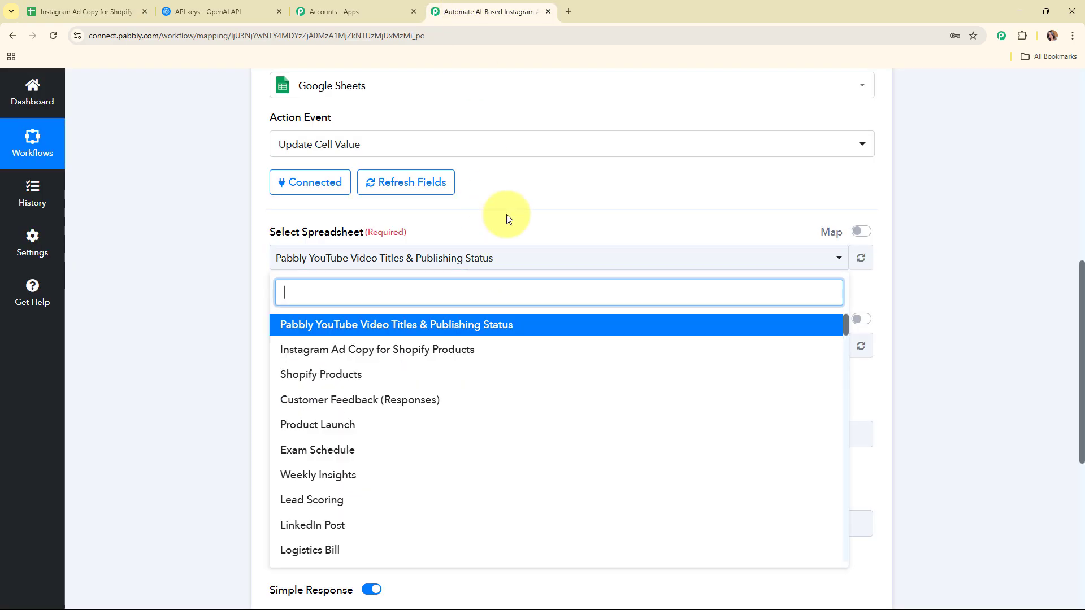
scroll(507, 218, "down", 3)
left_click(443, 178)
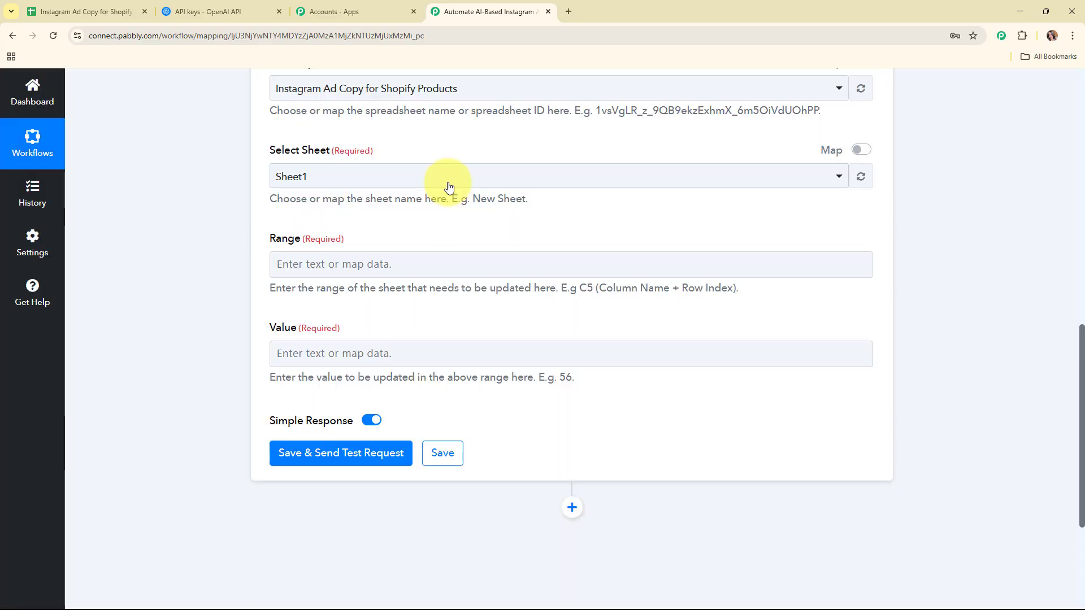
left_click(449, 186)
left_click(456, 244)
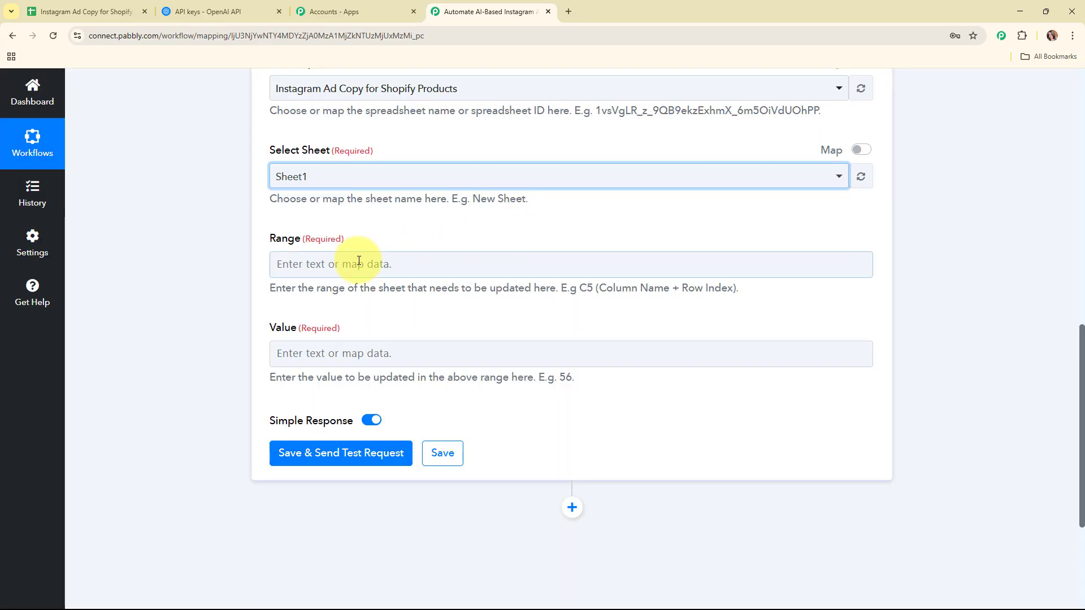
Step: Set the update range to column H followed by the RowIndex mapped from the Google Sheets trigger
scroll(443, 220, "down", 1)
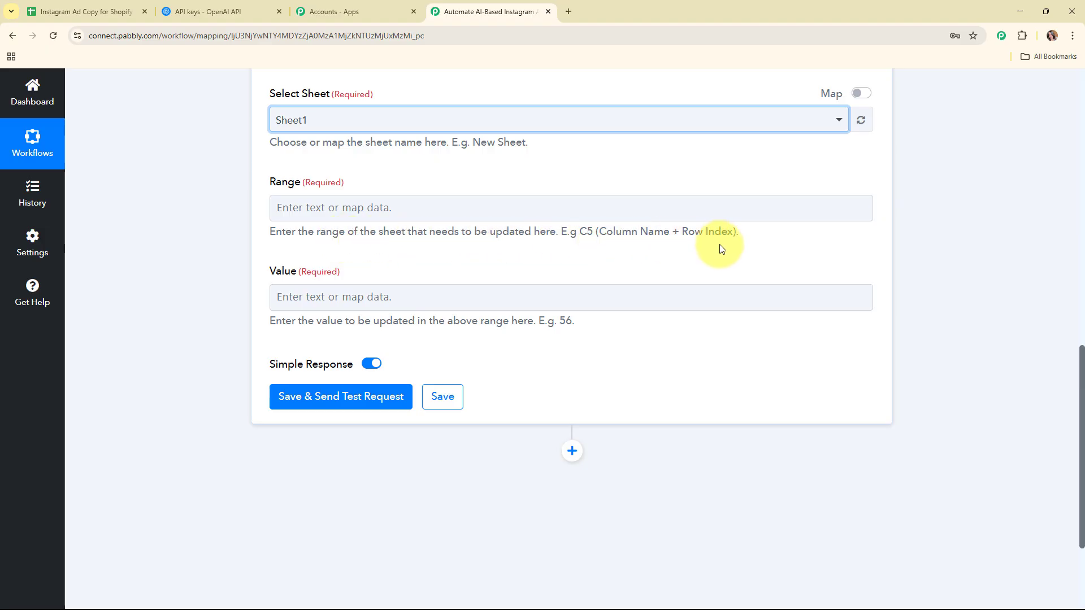
left_click_drag(599, 233, 733, 236)
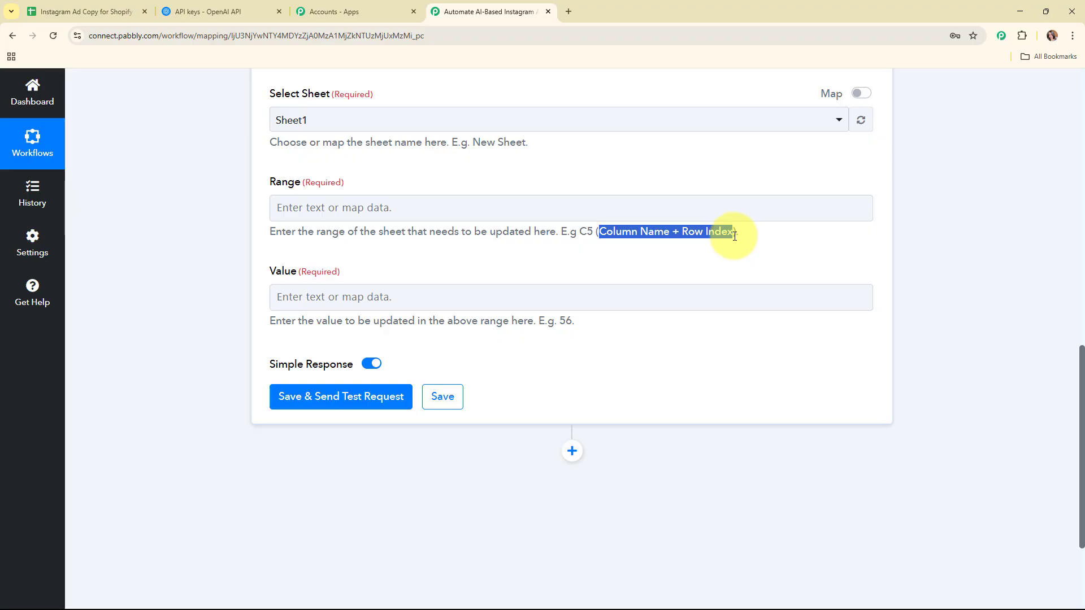
left_click(85, 12)
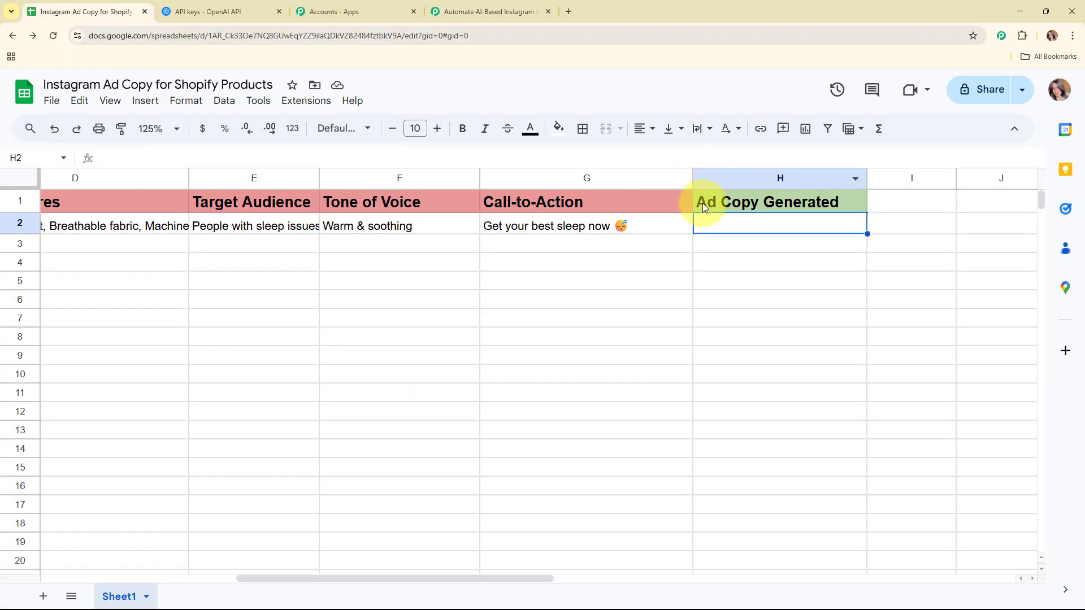
key("ctrl+shift+Tab")
left_click(396, 207)
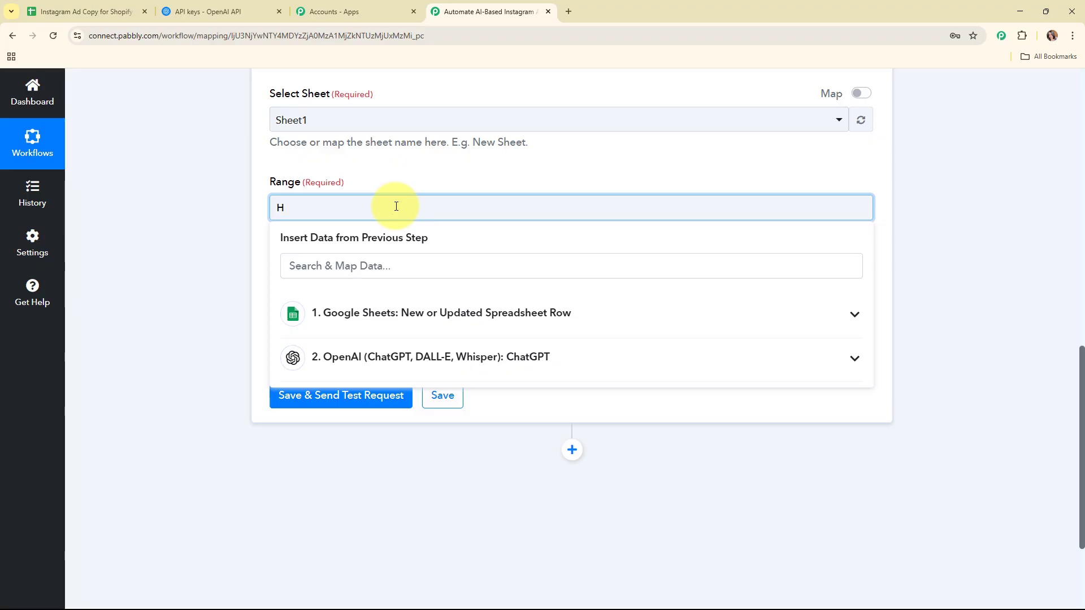
left_click(418, 313)
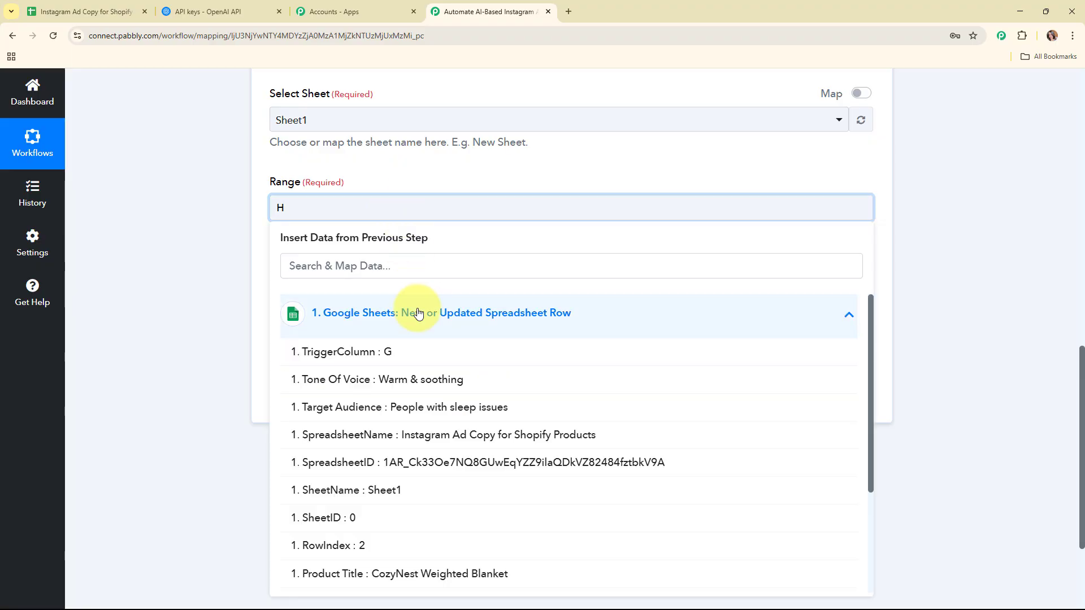
scroll(486, 435, "down", 3)
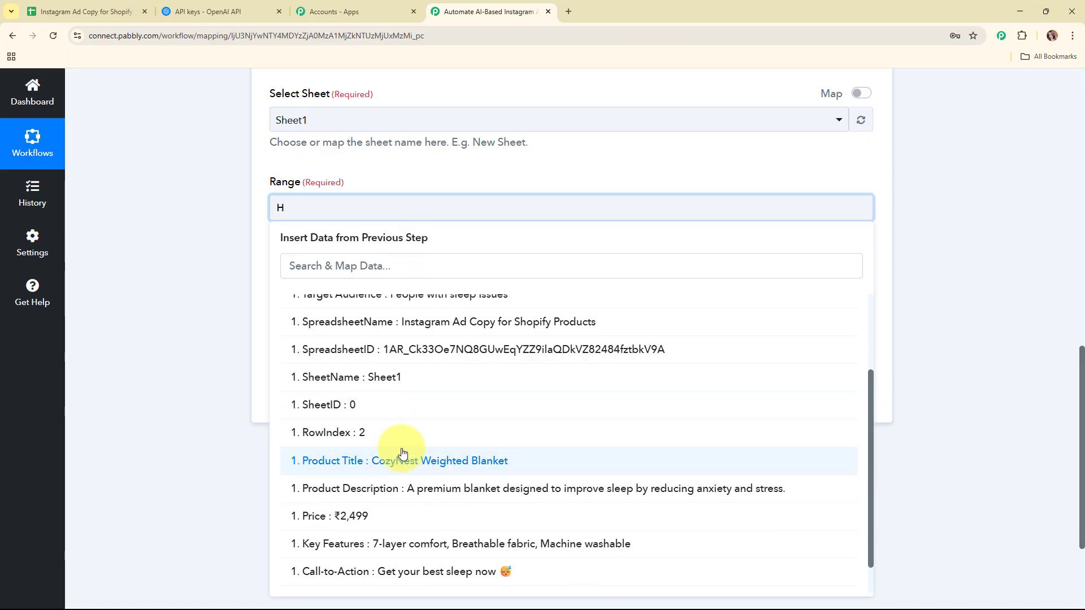
left_click(313, 442)
left_click(160, 201)
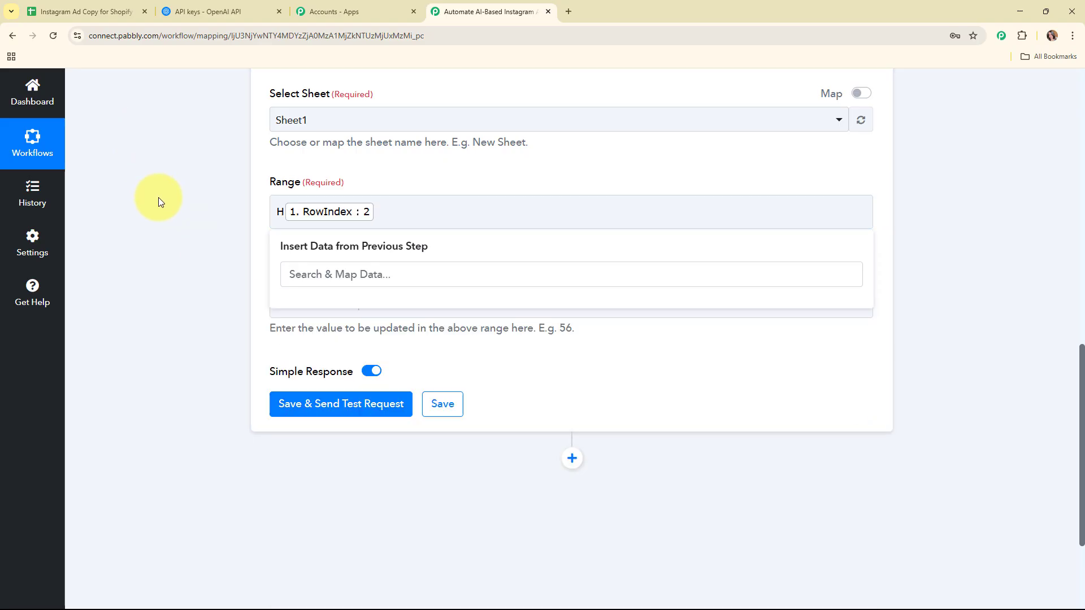
left_click(279, 223)
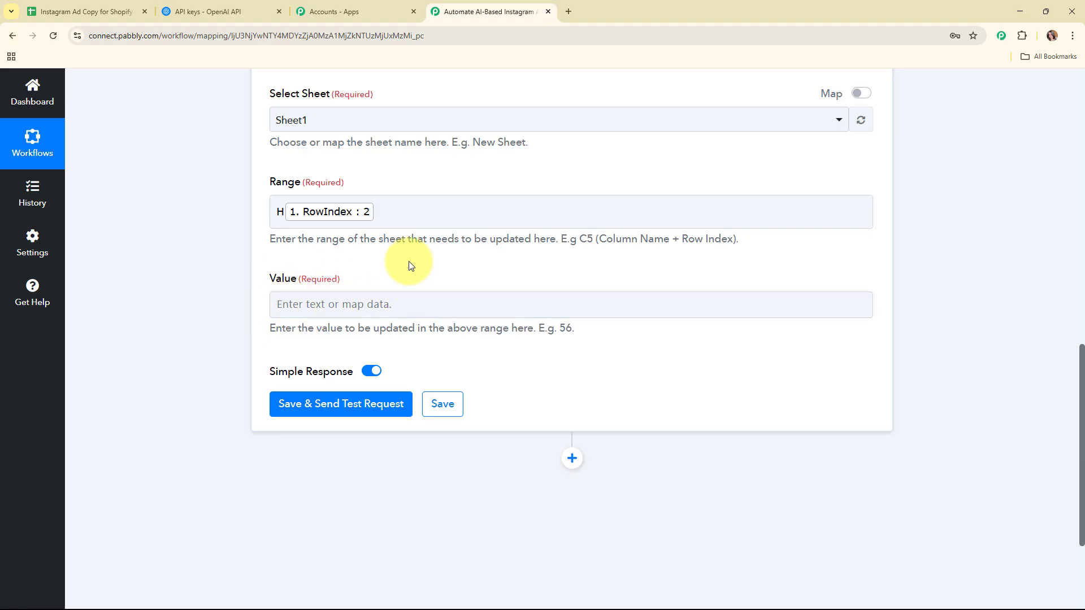
Step: Map the update's value to Choices 0 Message Content from the ChatGPT action
scroll(411, 266, "down", 1)
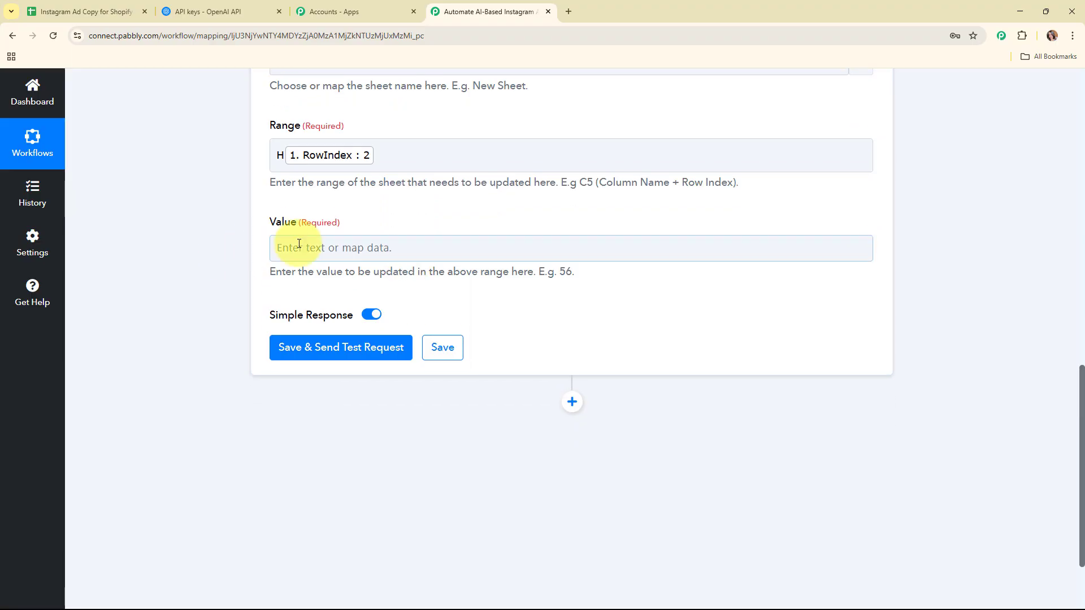
left_click(299, 244)
left_click(332, 409)
scroll(450, 513, "down", 3)
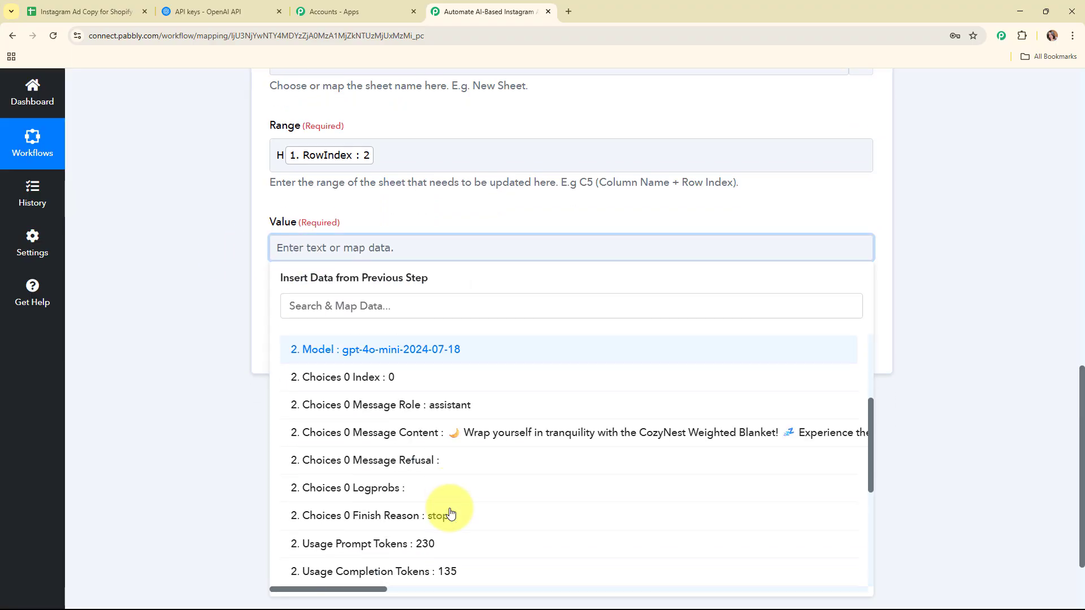
left_click(446, 433)
left_click(214, 334)
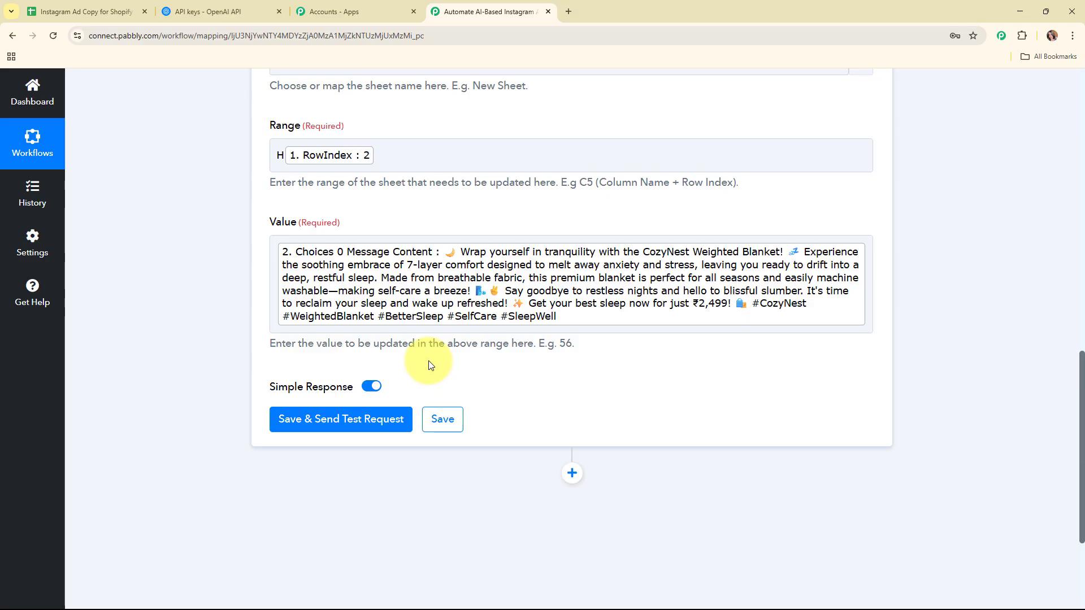
Step: Save the Update Cell Value action, send a test request and collapse the action
scroll(429, 364, "down", 2)
left_click(376, 321)
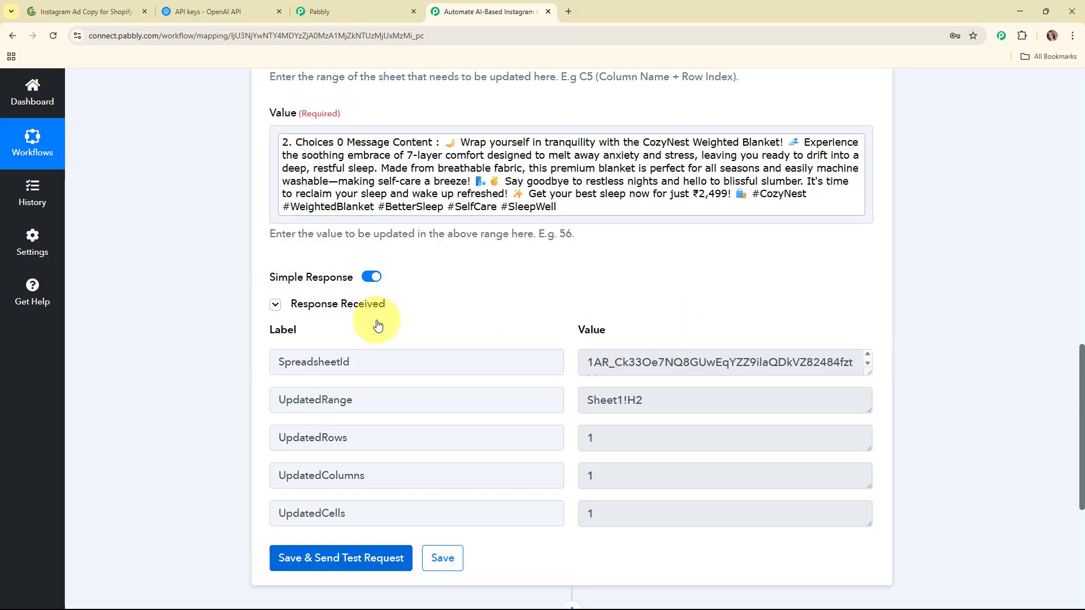
scroll(963, 460, "up", 10)
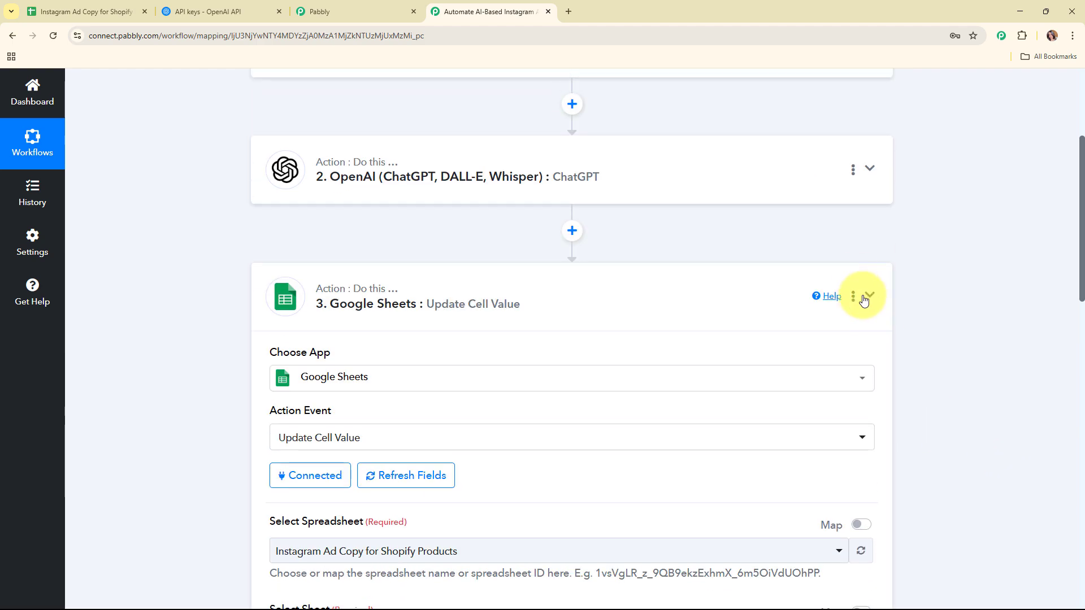
left_click(868, 295)
scroll(698, 402, "up", 4)
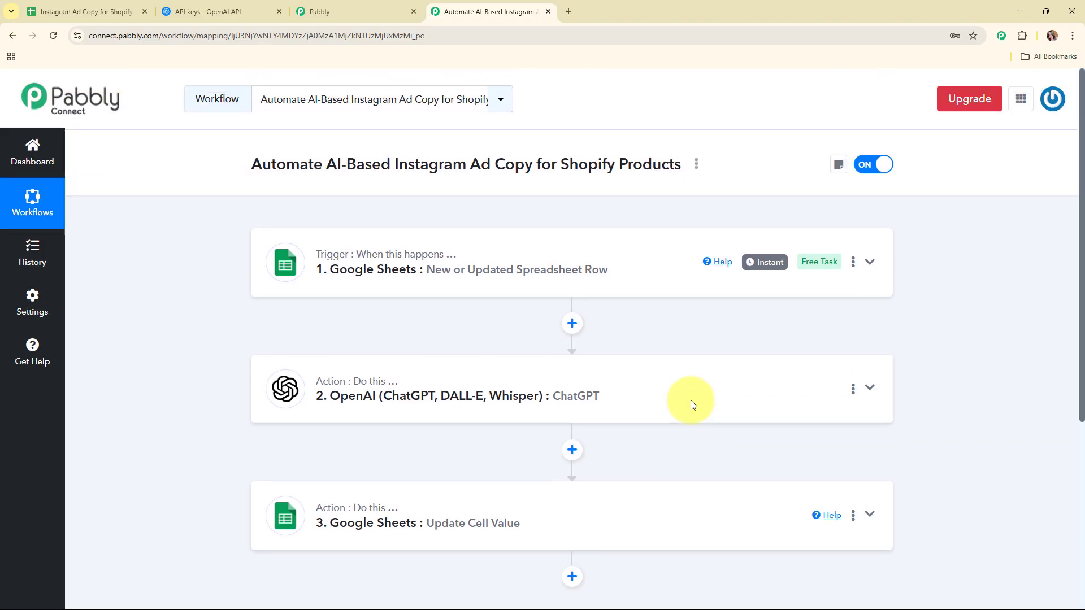
Step: Switch to the Google Sheets spreadsheet, read the full ad copy in cell H2 and set the sheet zoom to 125%
left_click(110, 4)
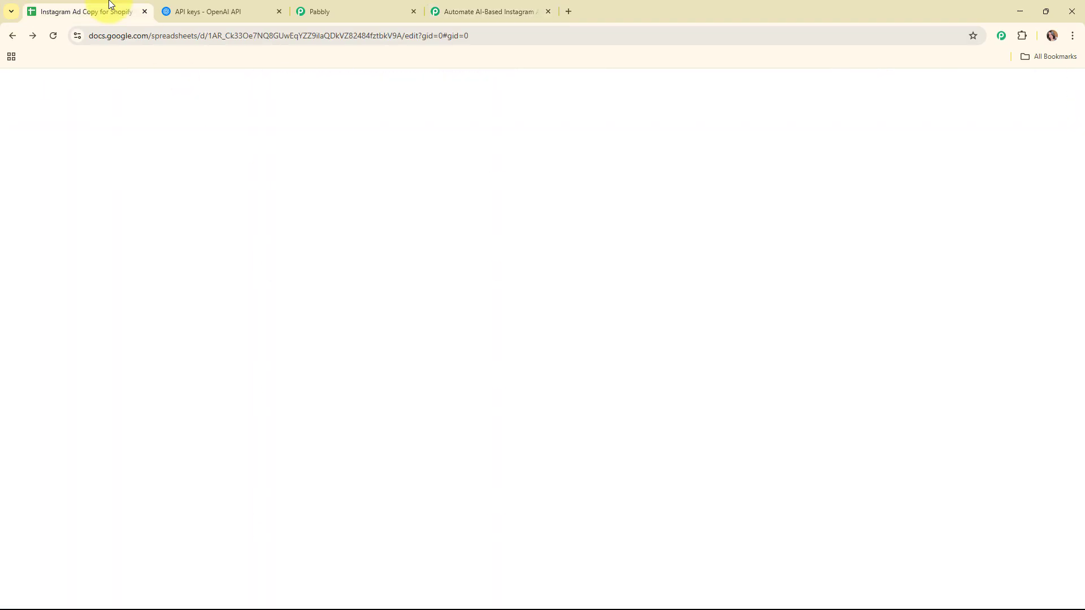
left_click_drag(199, 578, 426, 567)
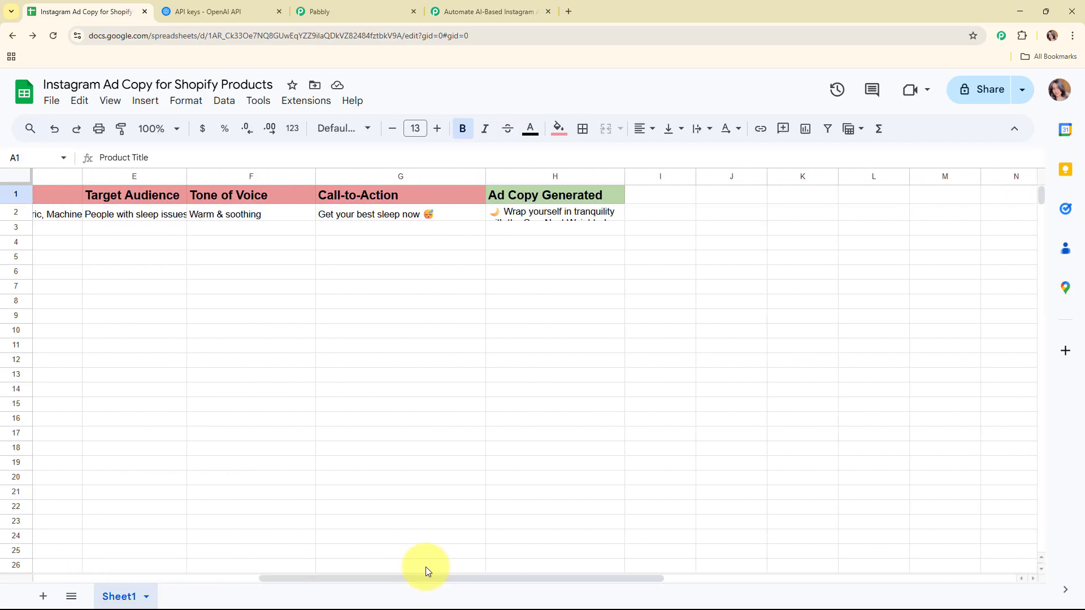
double_click(534, 213)
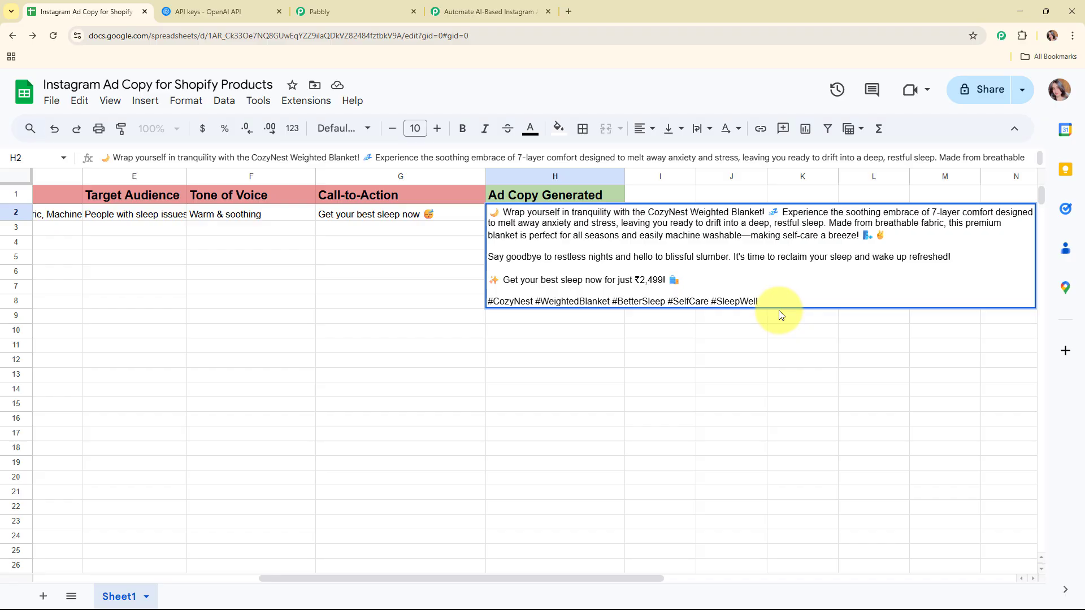
left_click(390, 231)
left_click(170, 130)
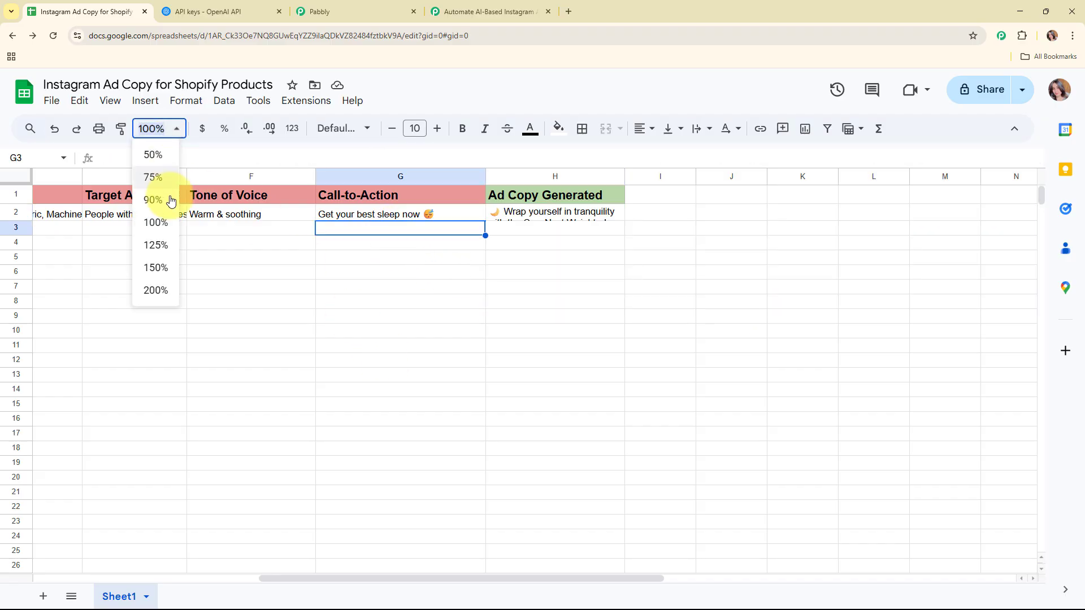
left_click(168, 251)
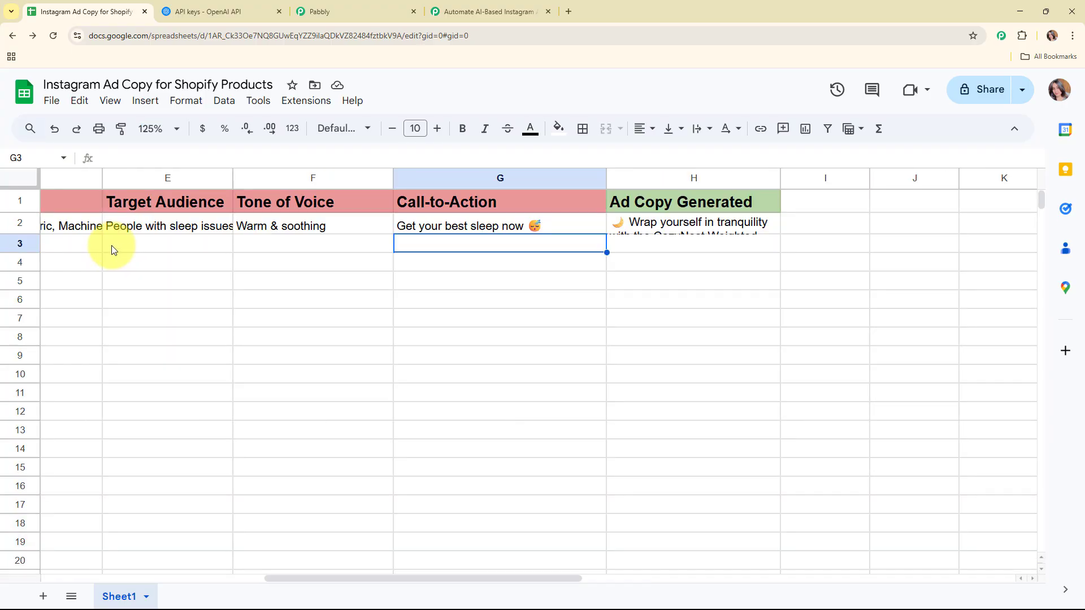
Step: Return to Pabbly Connect and review the workflow's title, trigger and two actions
left_click(477, 6)
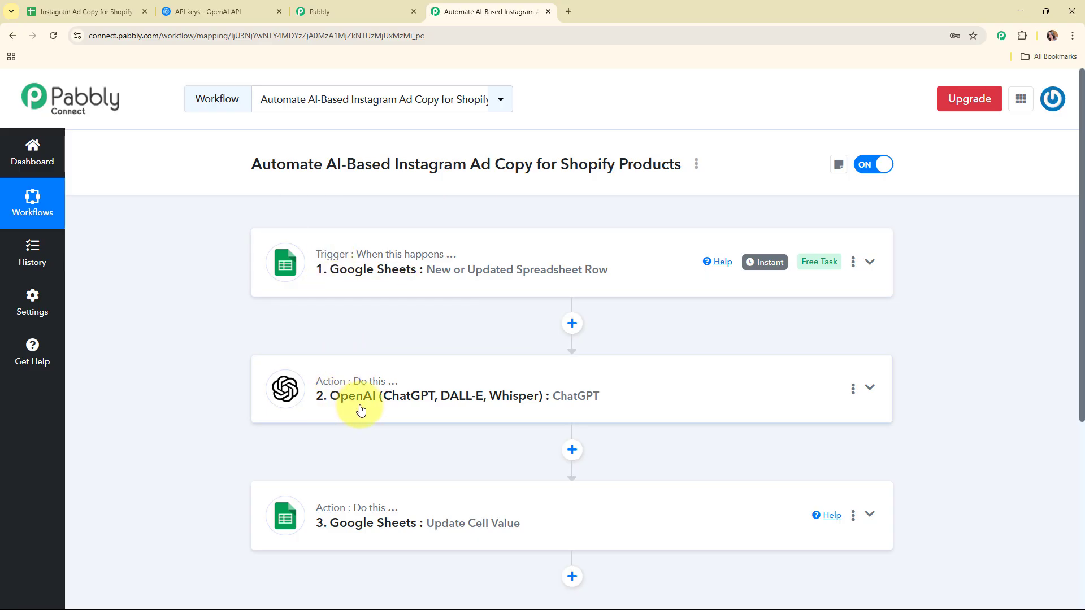
mouse_move(356, 513)
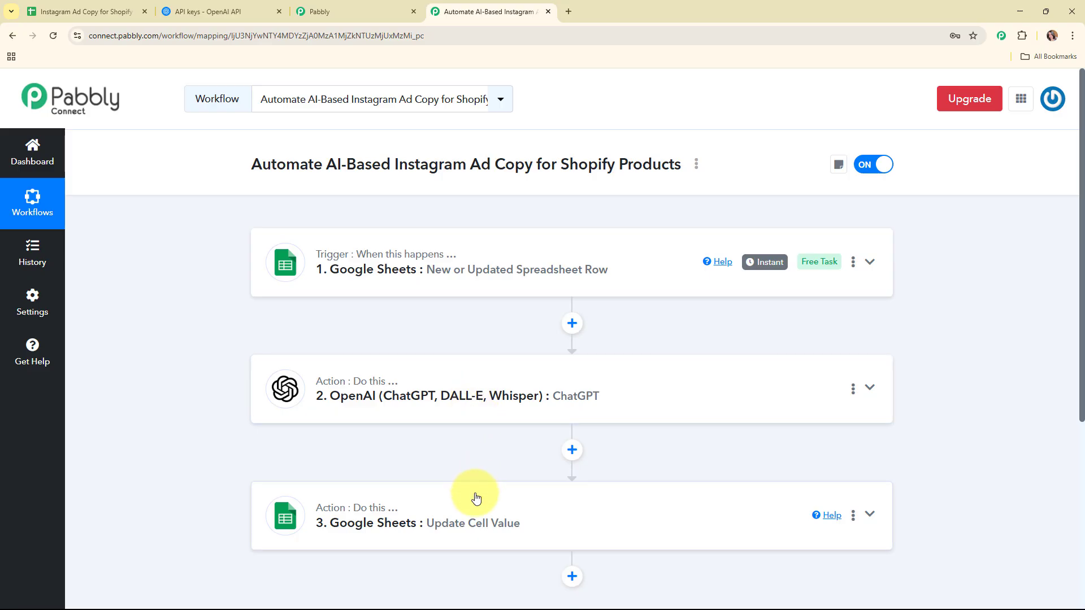
left_click_drag(250, 164, 687, 190)
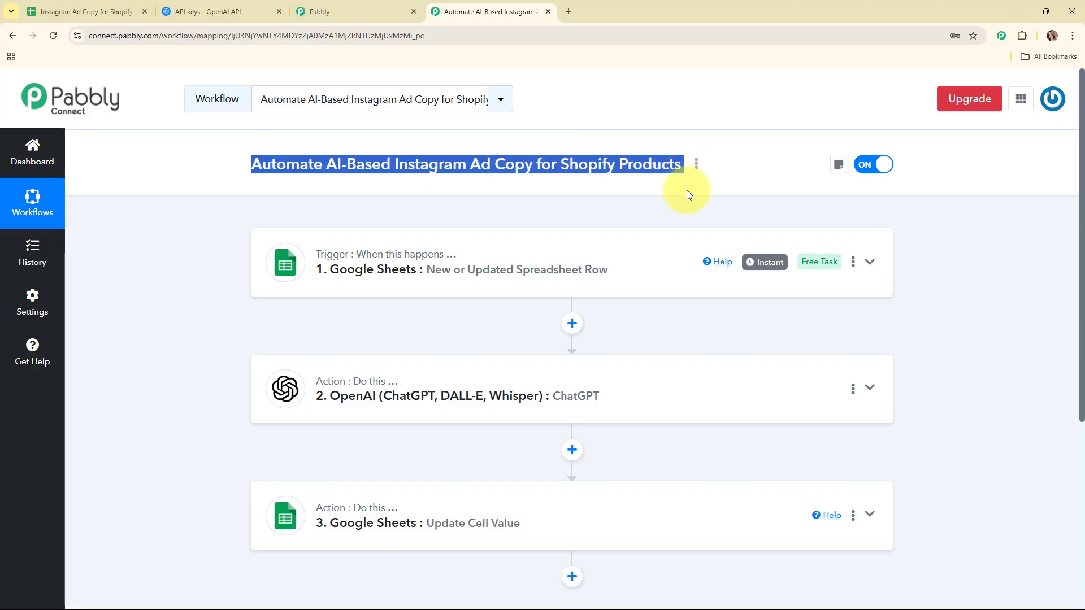
left_click(688, 205)
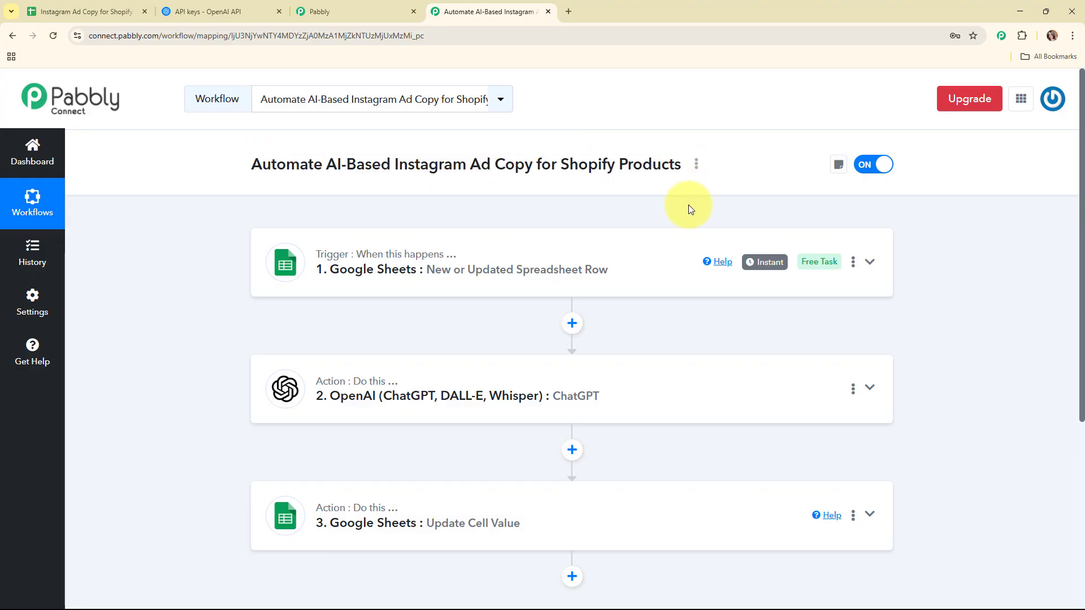